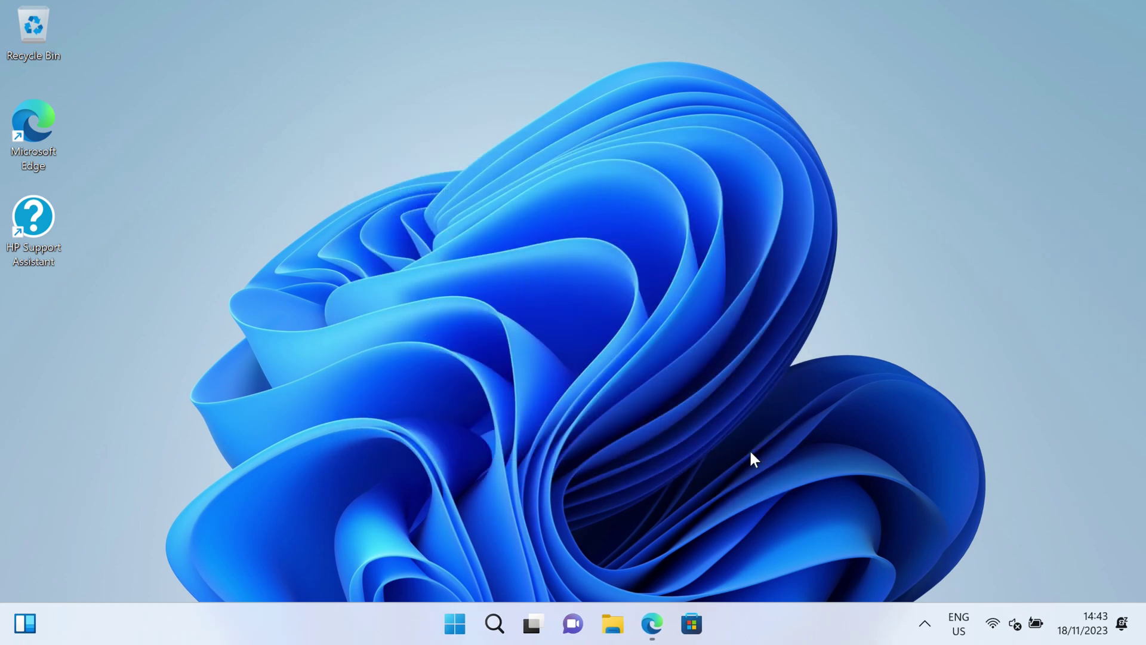
- Minimize Edge, which shows the HP laptop drivers page, to reveal the Windows desktop
{"action": "left_click", "coordinate": [654, 623]}
- Continue past the finished support solutions install and close the product detection dialog
{"action": "scroll", "coordinate": [285, 514], "scroll_direction": "down", "scroll_amount": 2}
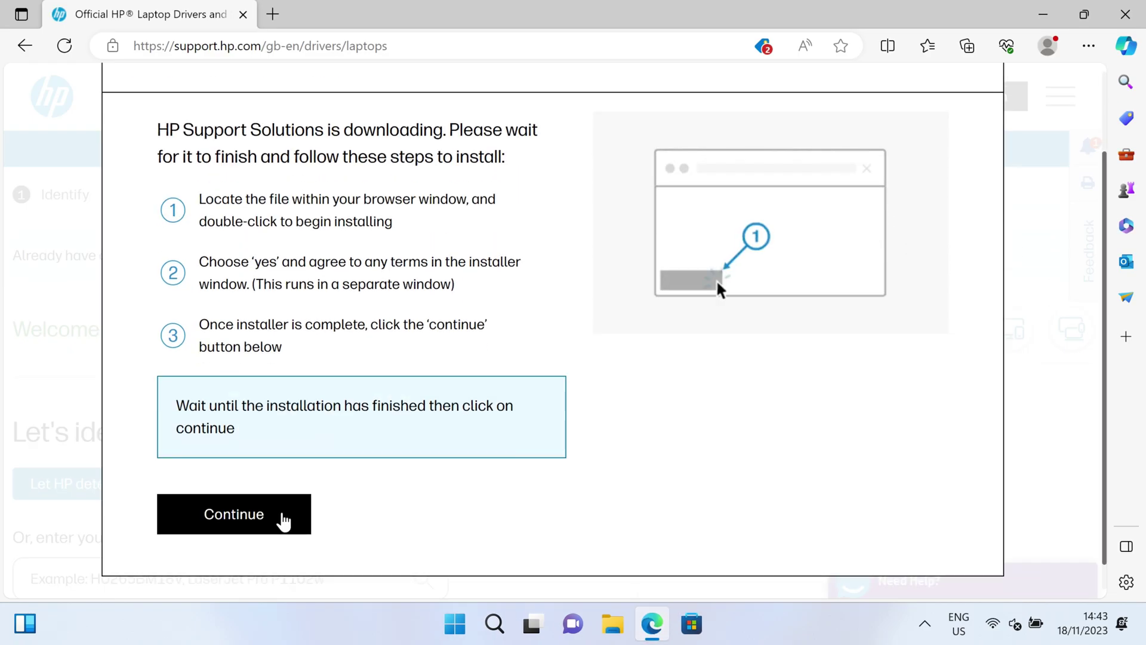
{"action": "left_click", "coordinate": [284, 518]}
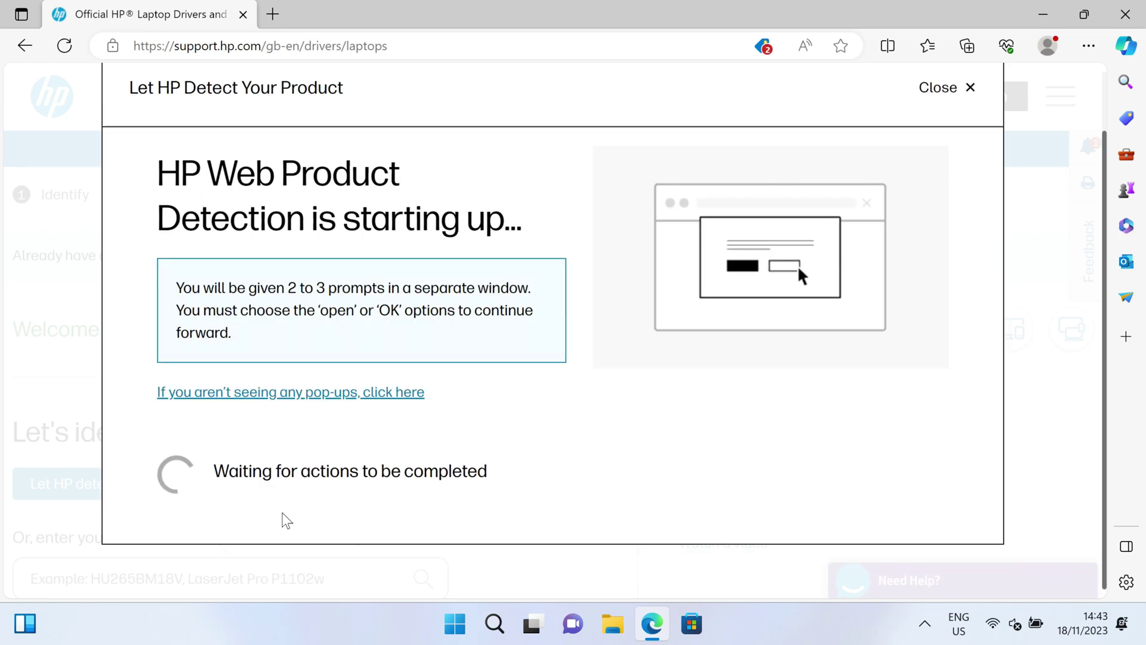
{"action": "left_click", "coordinate": [926, 90]}
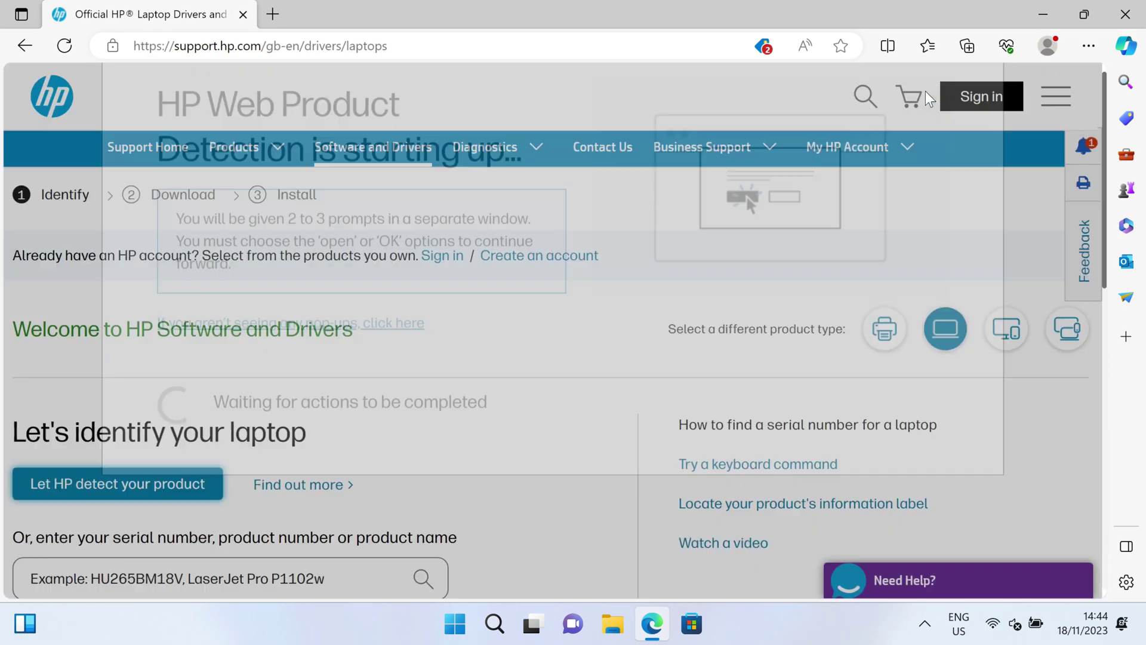
- Let HP detect the laptop, always allowing the site to open the detection app
{"action": "left_click", "coordinate": [196, 492]}
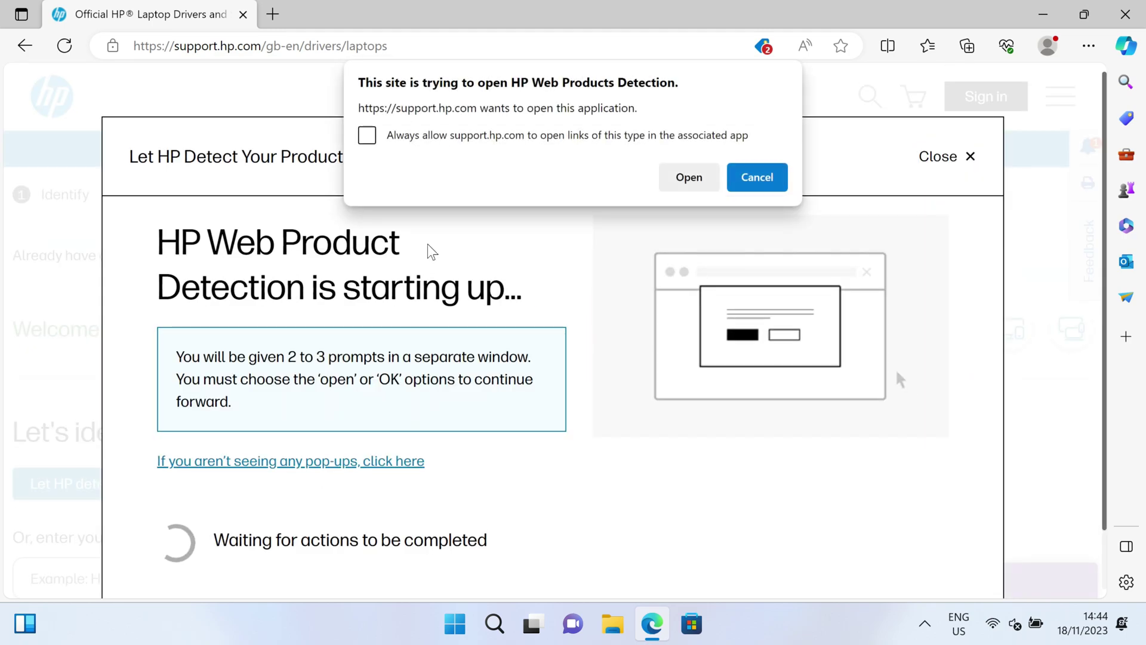
{"action": "left_click", "coordinate": [371, 141]}
{"action": "left_click", "coordinate": [669, 183]}
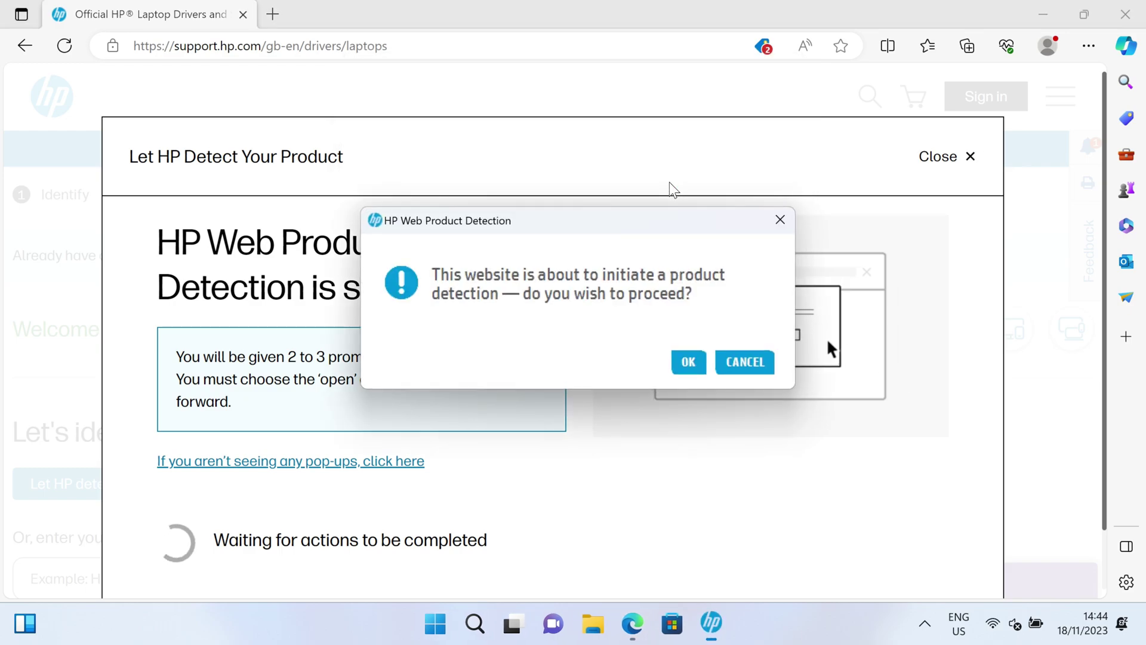
{"action": "left_click", "coordinate": [687, 362]}
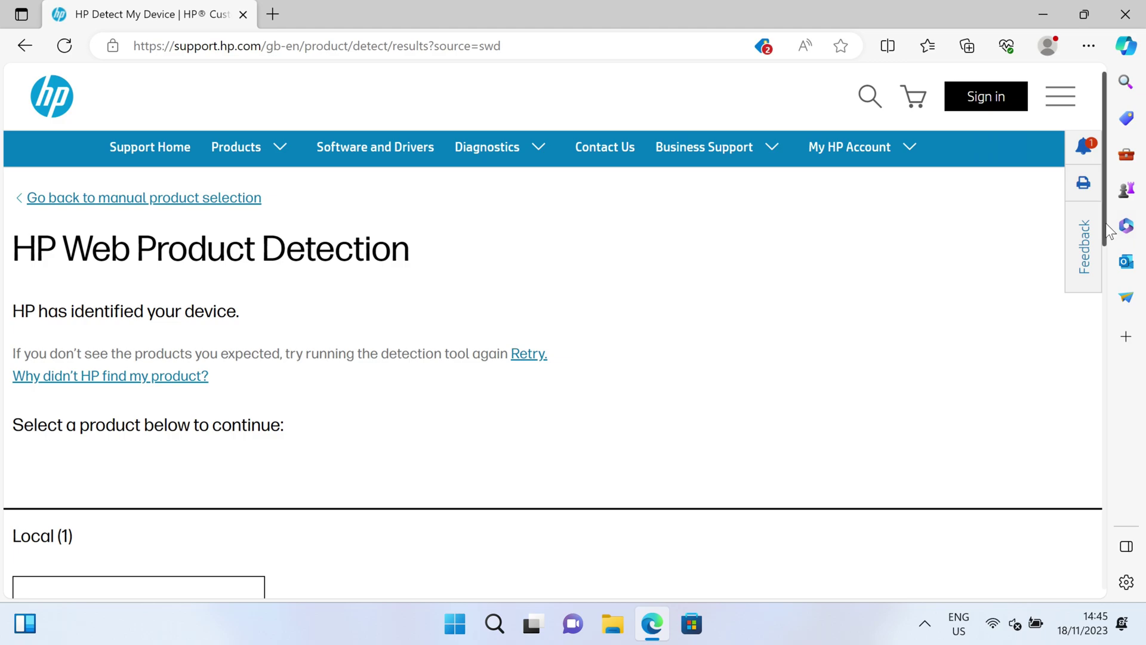
- Open the detected HP Spectre laptop's page and submit Windows 10 (64-bit) as the OS
{"action": "left_click_drag", "start_coordinate": [1103, 227], "coordinate": [1104, 311]}
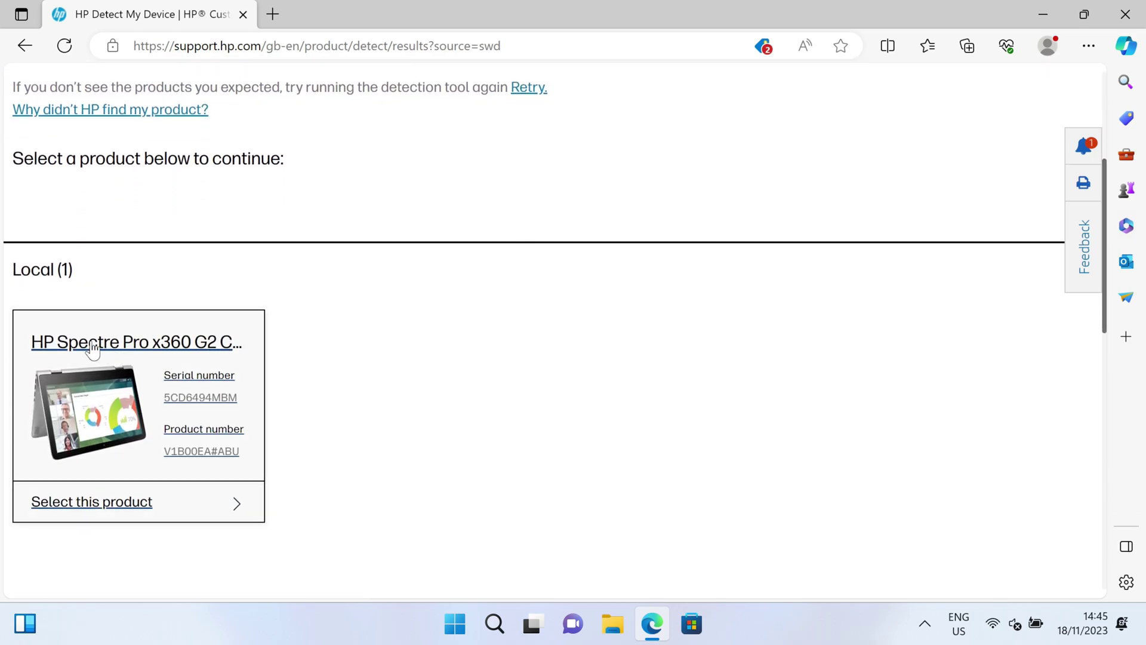
{"action": "left_click", "coordinate": [98, 367]}
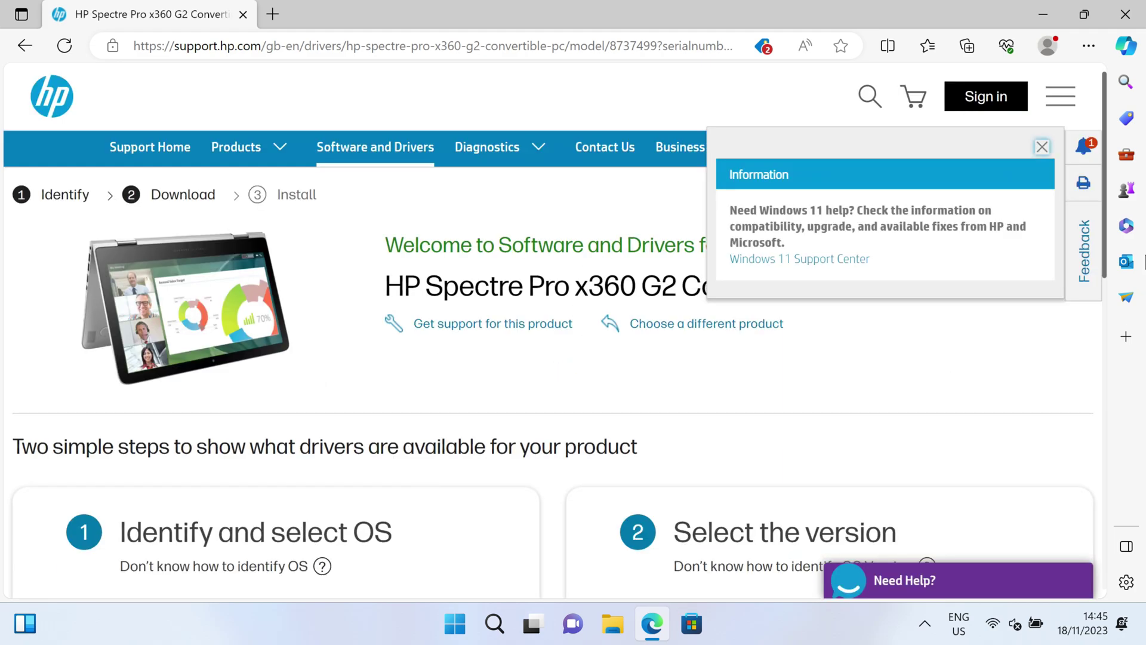
{"action": "left_click_drag", "start_coordinate": [1104, 232], "coordinate": [1091, 317]}
{"action": "left_click", "coordinate": [252, 466]}
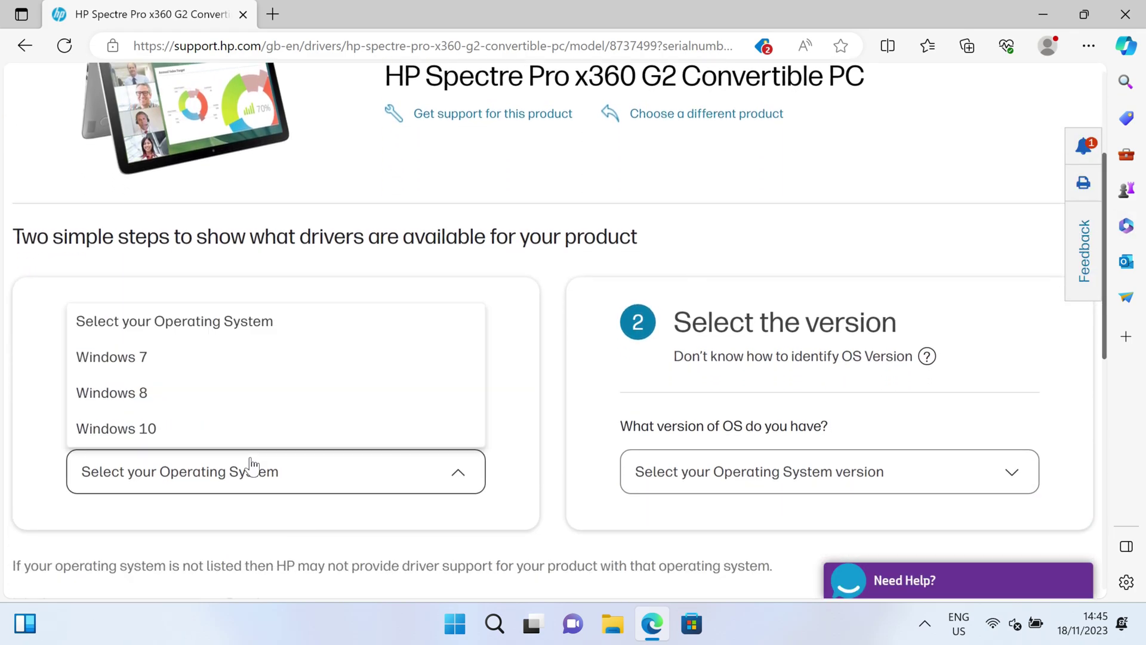
{"action": "left_click", "coordinate": [248, 439]}
{"action": "left_click", "coordinate": [733, 472]}
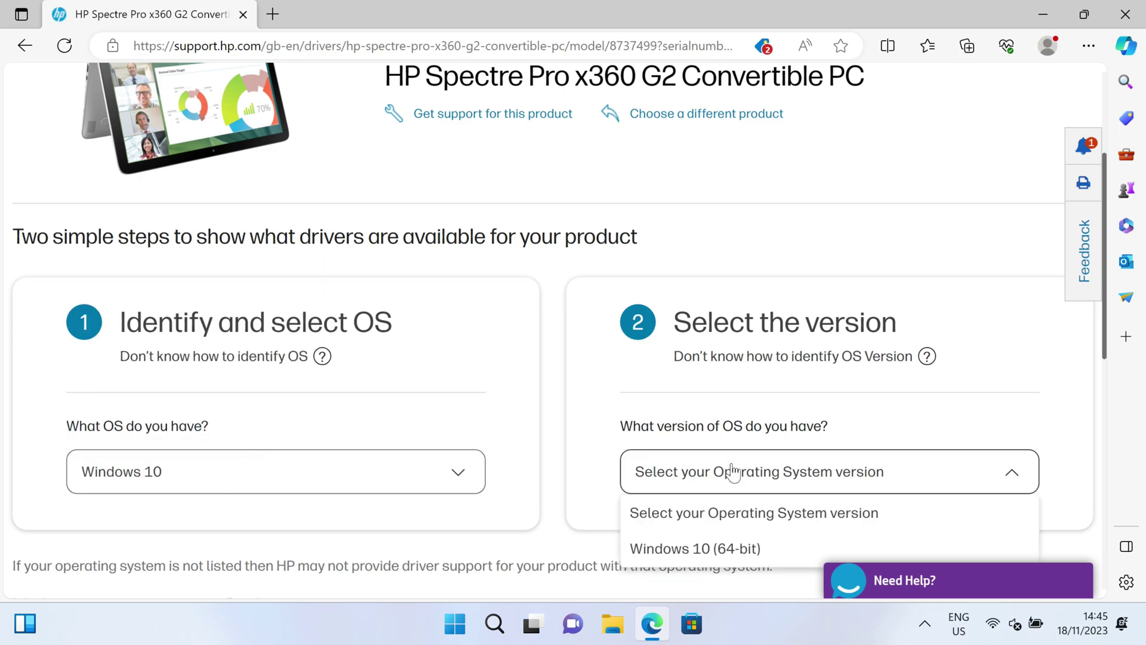
{"action": "left_click", "coordinate": [728, 548]}
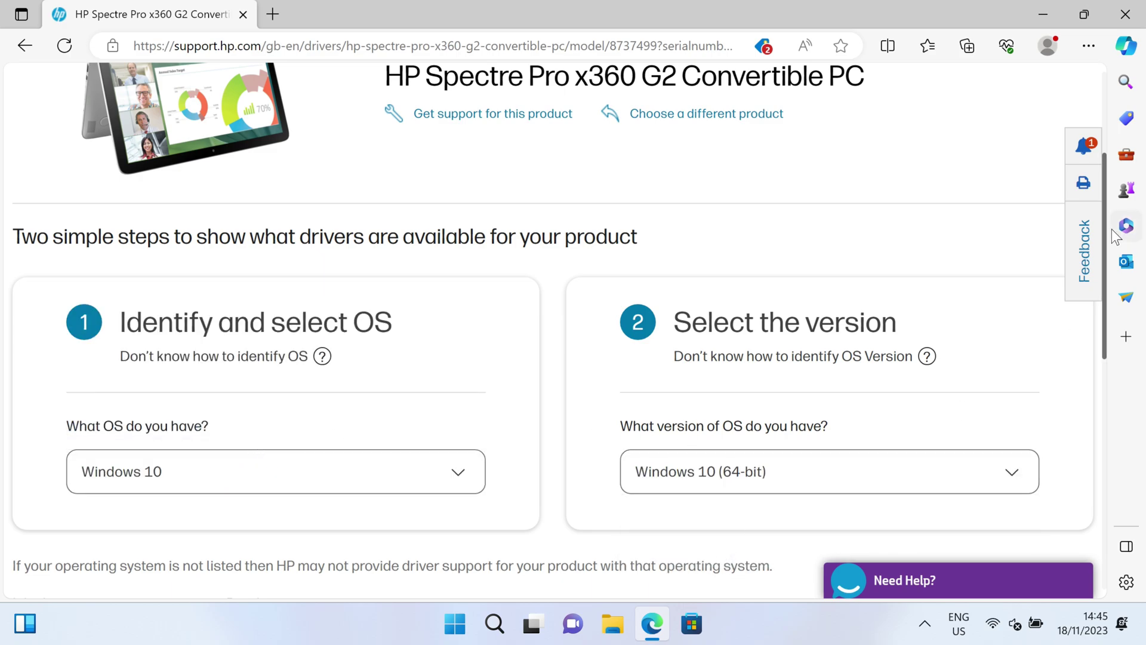
{"action": "left_click_drag", "start_coordinate": [1105, 246], "coordinate": [1108, 317]}
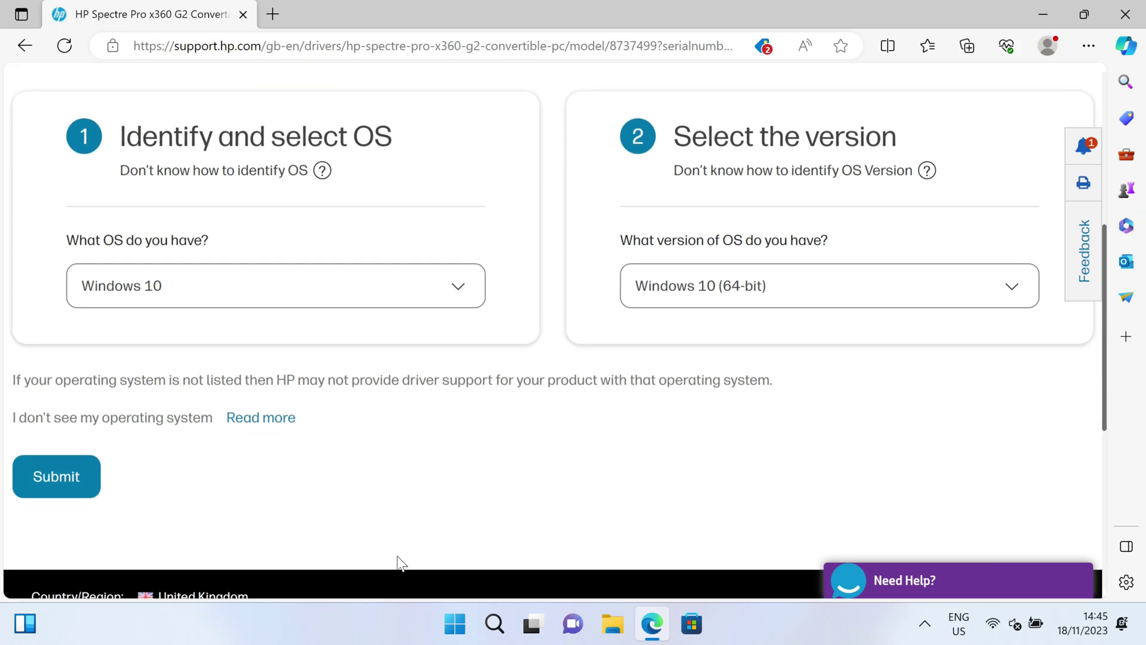
{"action": "left_click", "coordinate": [69, 473]}
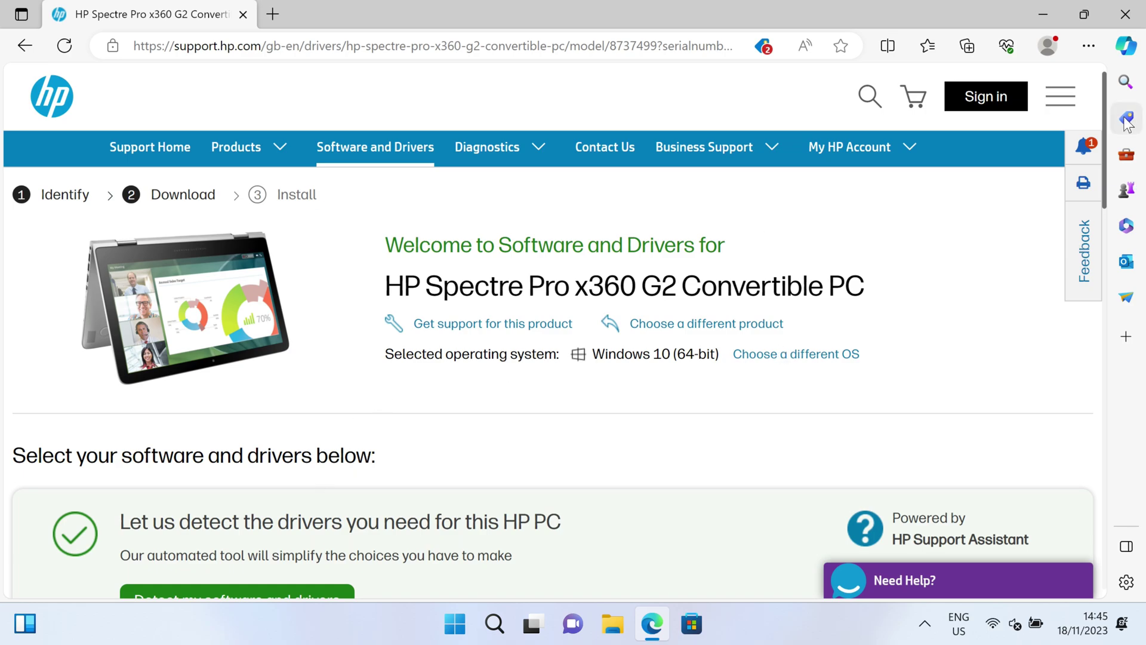
- Run automatic driver detection, confirm no new drivers are needed, and close Edge
{"action": "left_click_drag", "start_coordinate": [1105, 128], "coordinate": [1105, 174]}
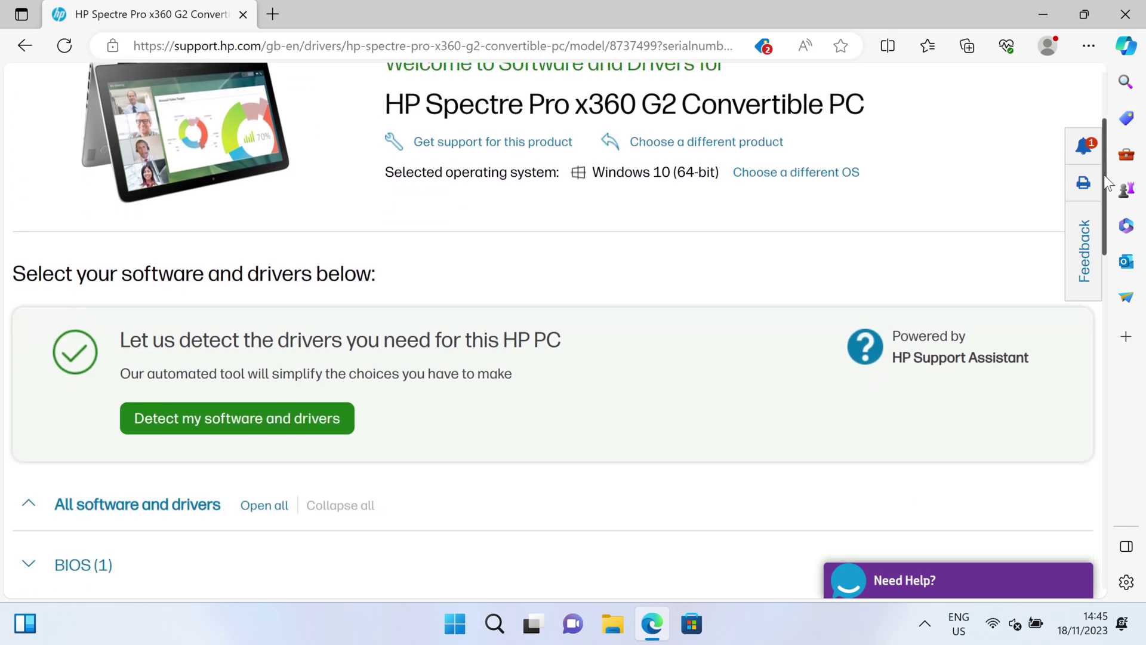
{"action": "left_click", "coordinate": [282, 417]}
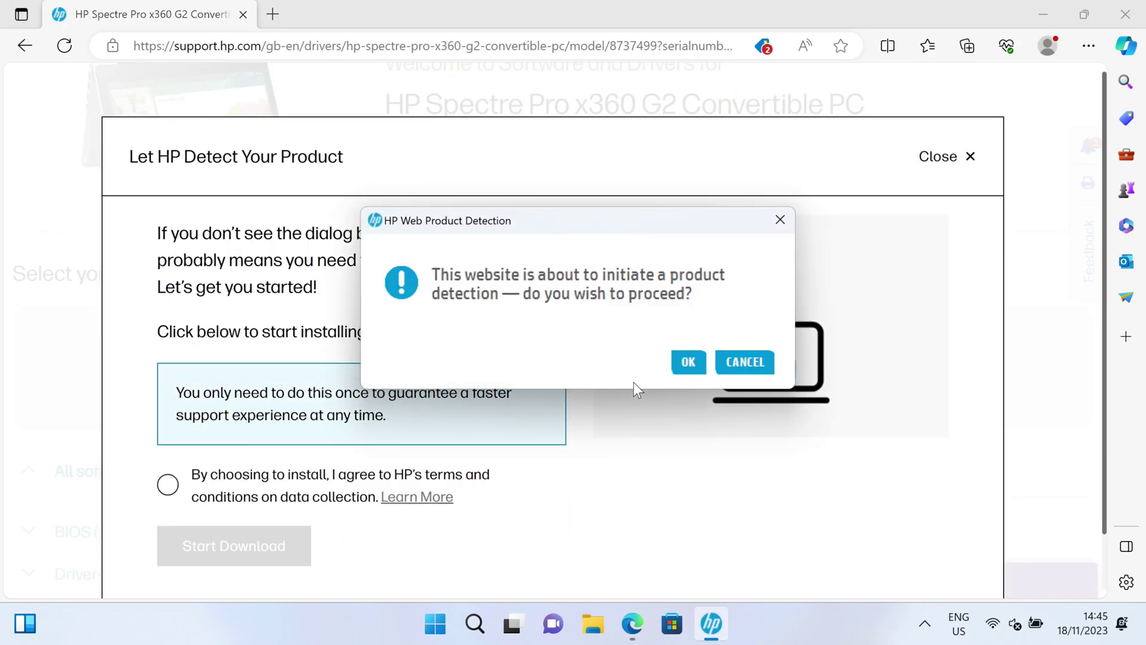
{"action": "left_click", "coordinate": [687, 362]}
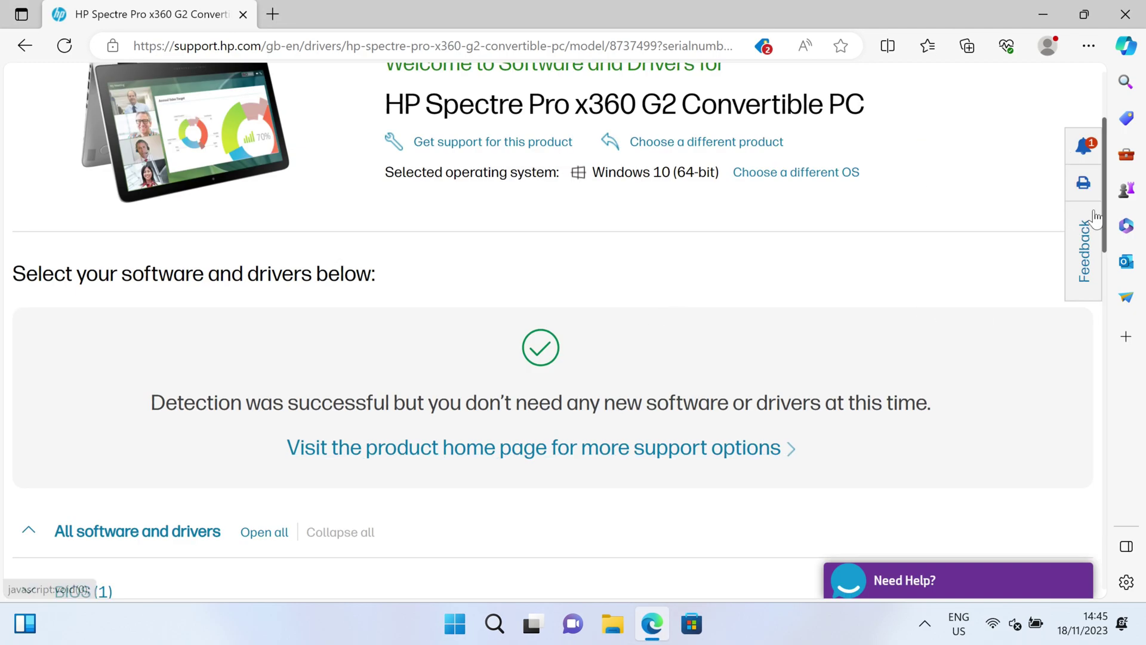
{"action": "left_click_drag", "start_coordinate": [1108, 218], "coordinate": [1097, 330]}
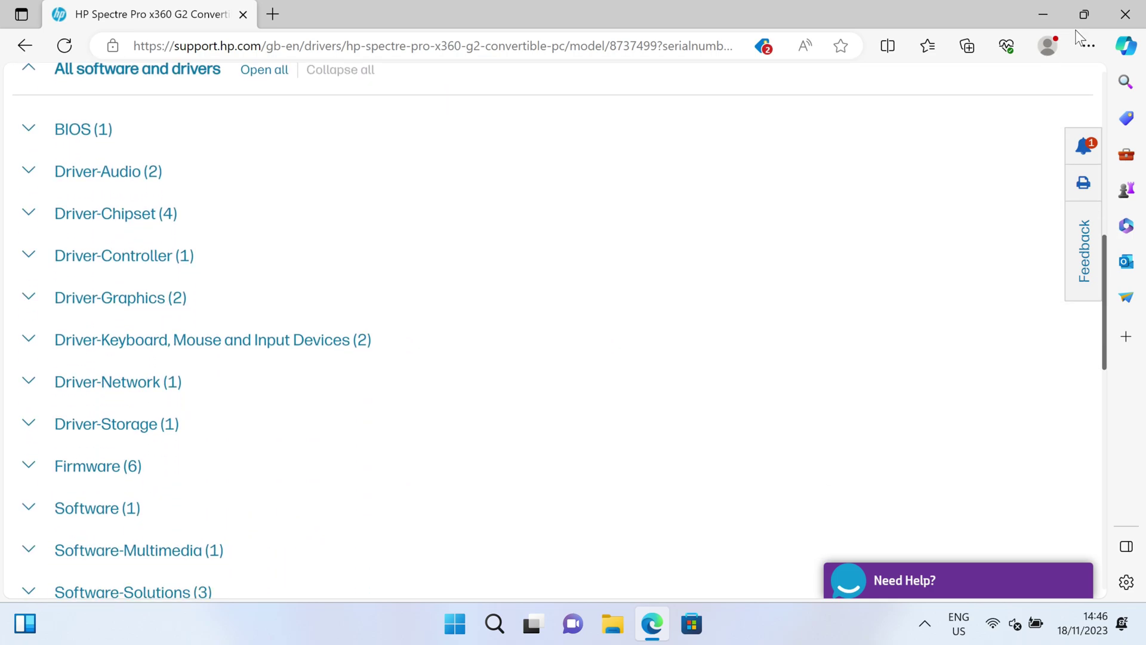
{"action": "left_click", "coordinate": [1108, 17]}
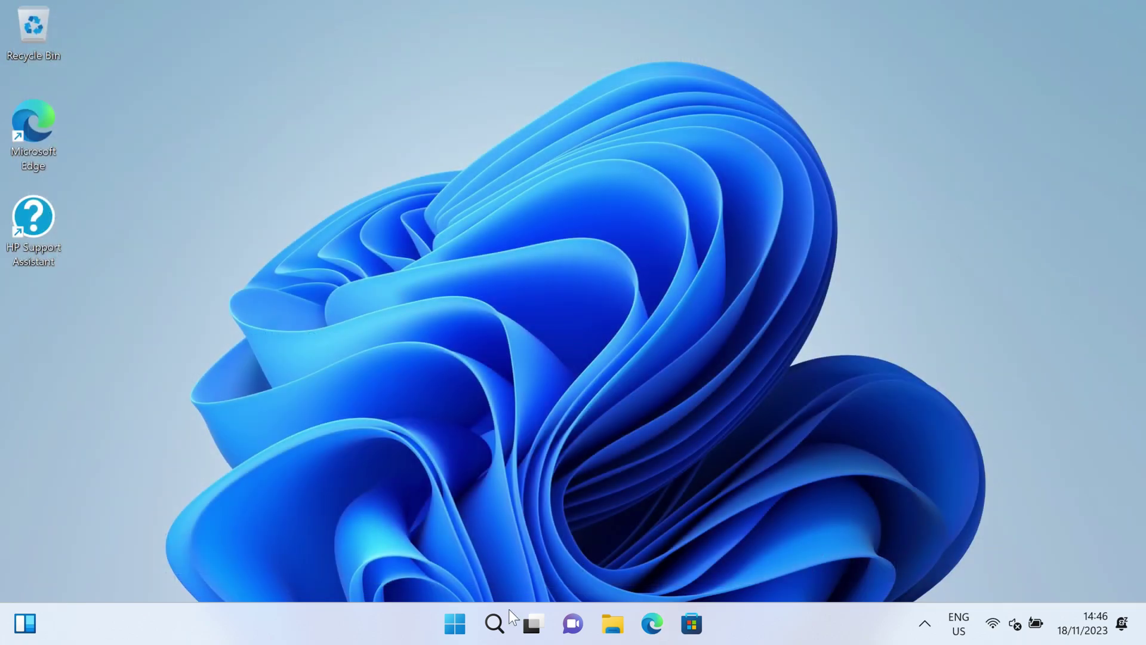
- Launch HP Support Assistant, turning off pop-ups, tray icon and data sharing, and finish the tutorial
{"action": "left_click", "coordinate": [498, 633]}
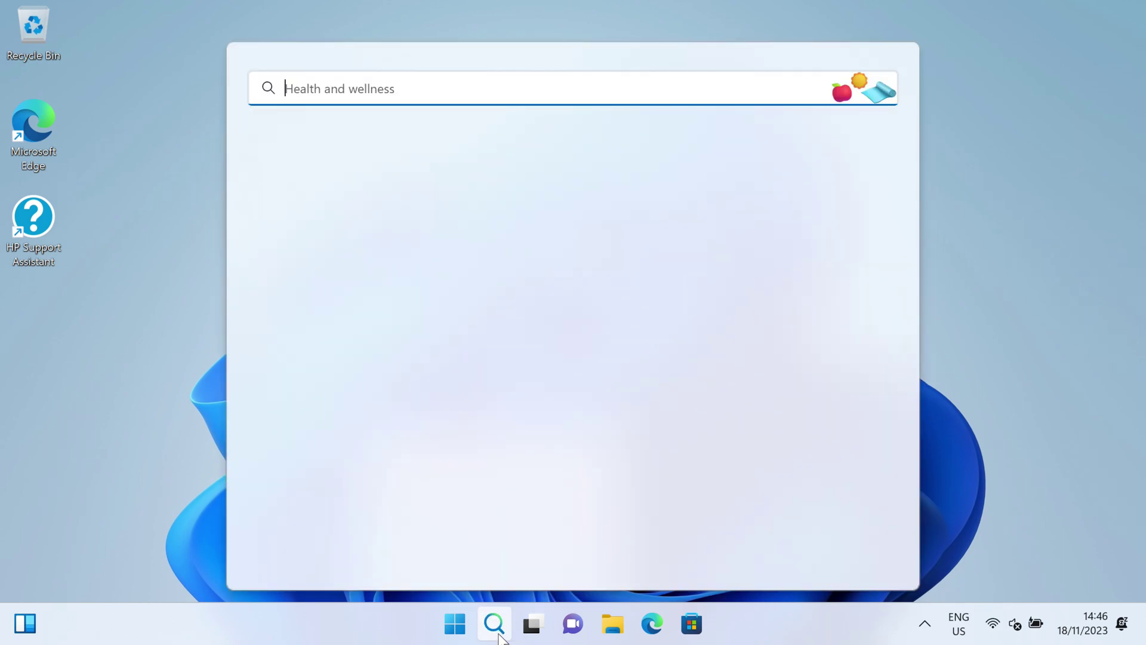
{"action": "type", "text": "suppo"}
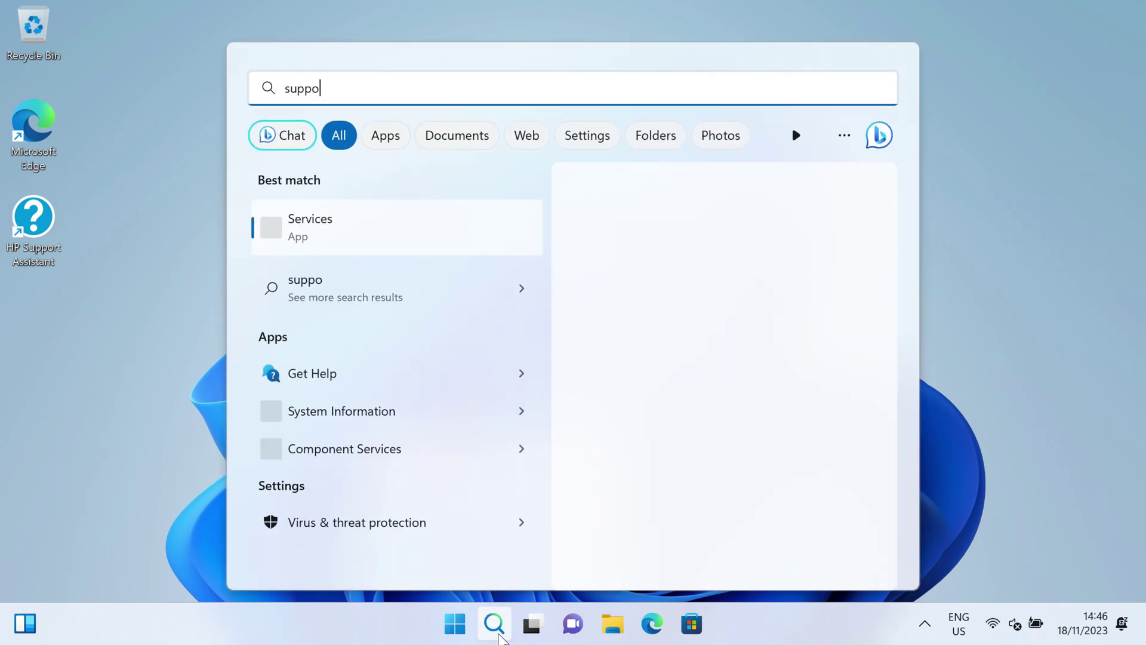
{"action": "type", "text": "rt"}
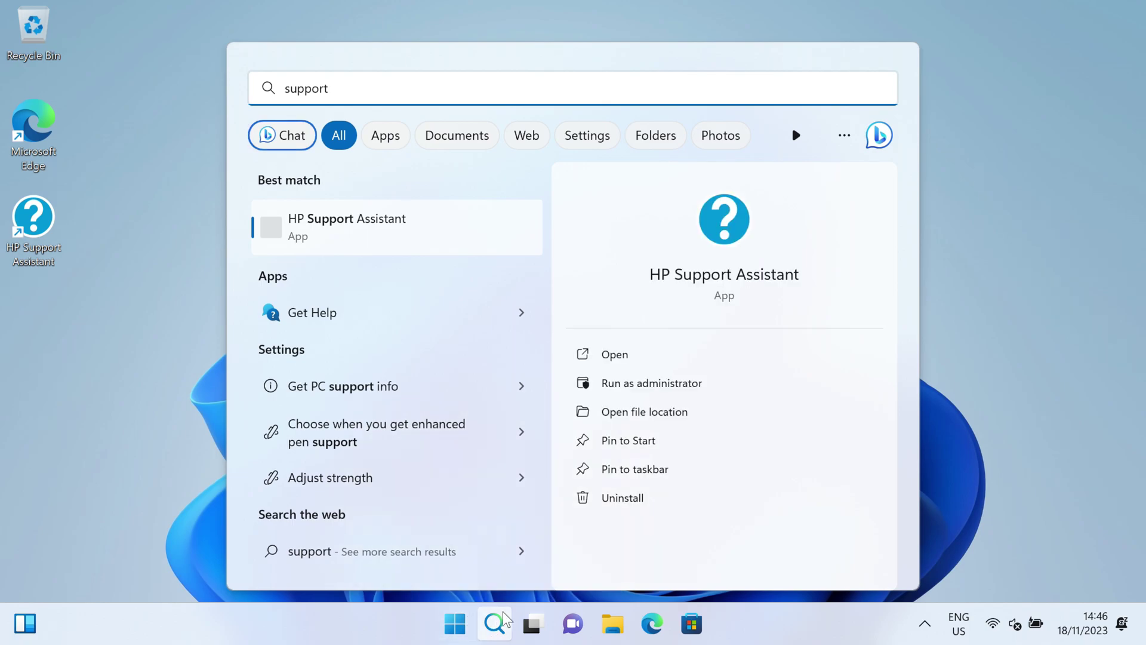
{"action": "left_click", "coordinate": [401, 235]}
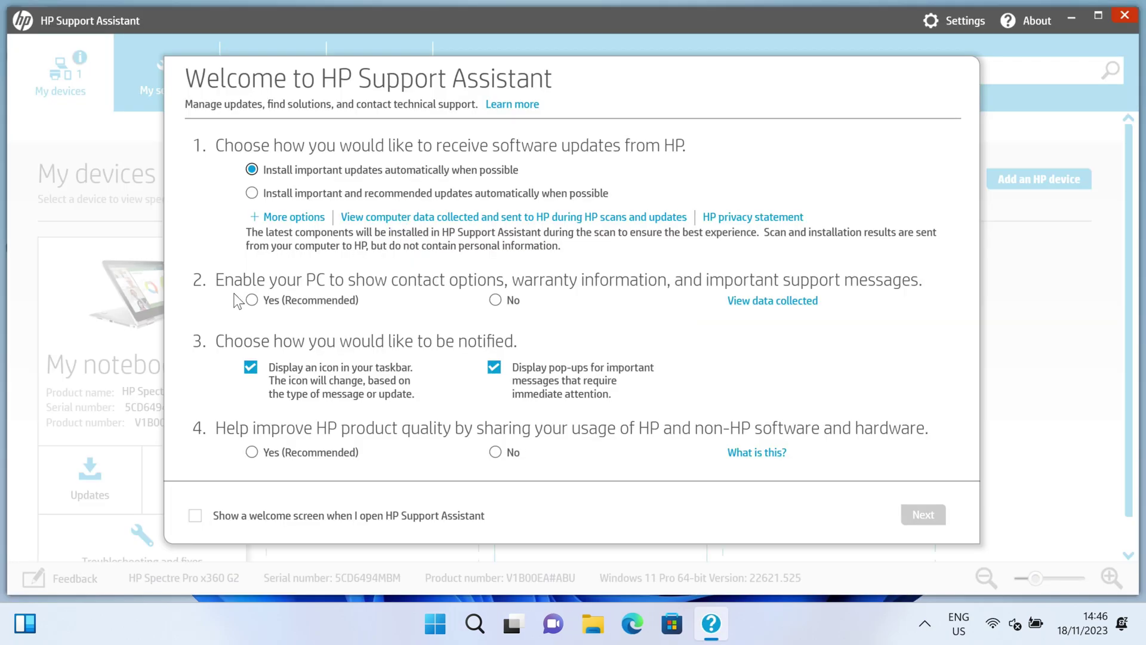
{"action": "left_click", "coordinate": [500, 370]}
{"action": "left_click", "coordinate": [251, 367]}
{"action": "left_click", "coordinate": [495, 454]}
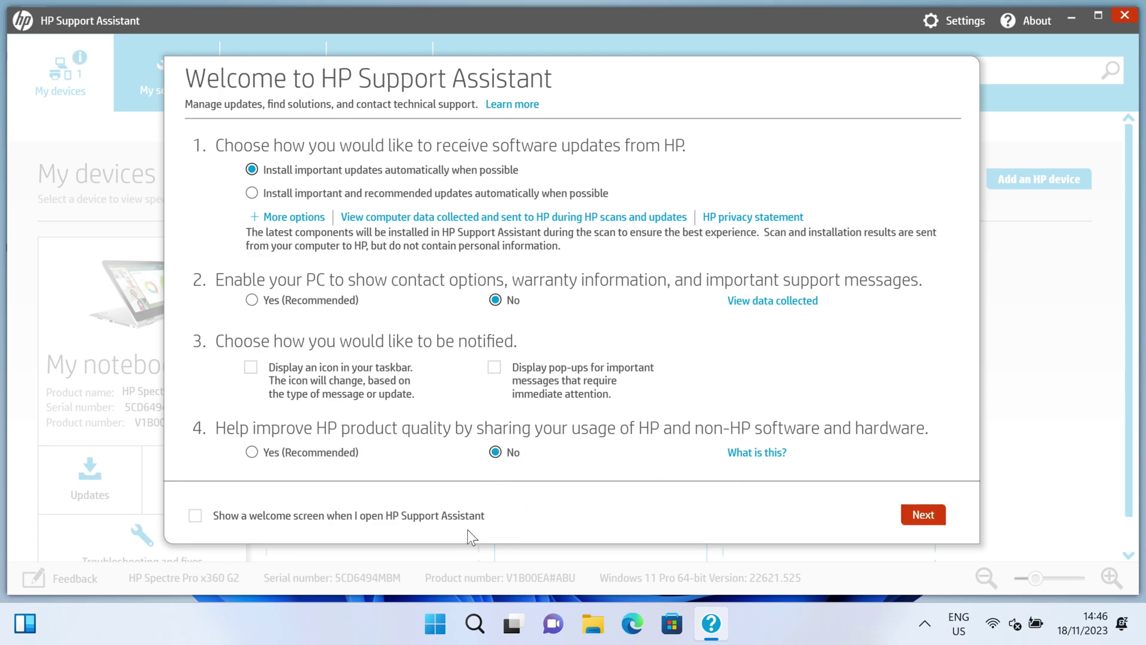
{"action": "left_click", "coordinate": [923, 515]}
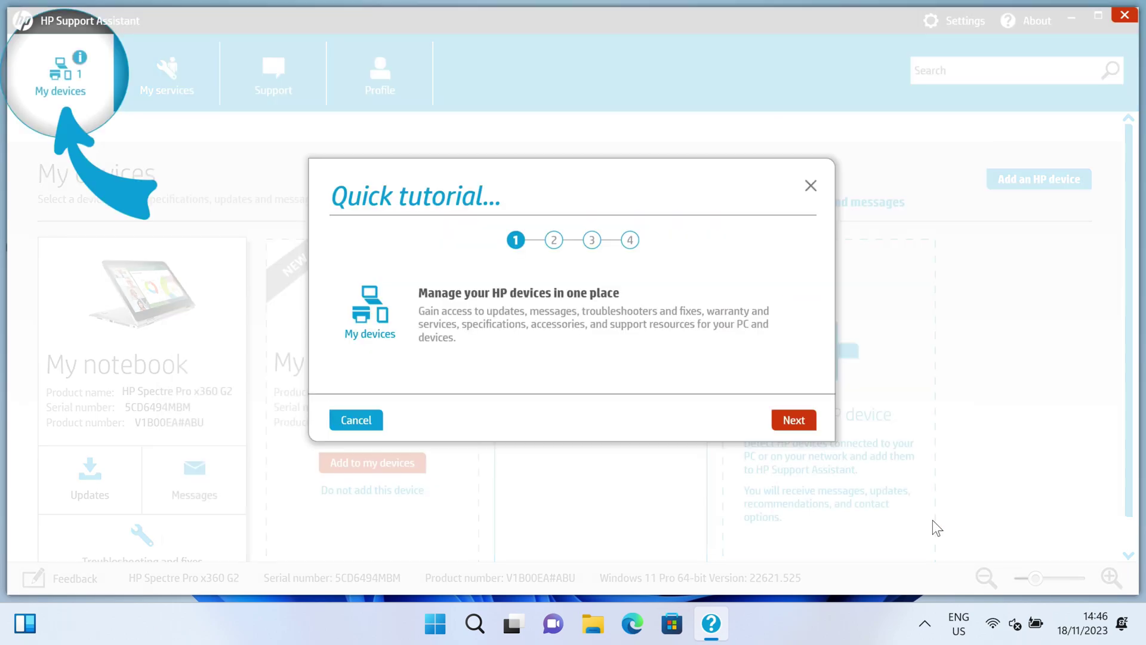
{"action": "left_click", "coordinate": [794, 420]}
{"action": "left_click", "coordinate": [809, 422]}
{"action": "left_click", "coordinate": [809, 422]}
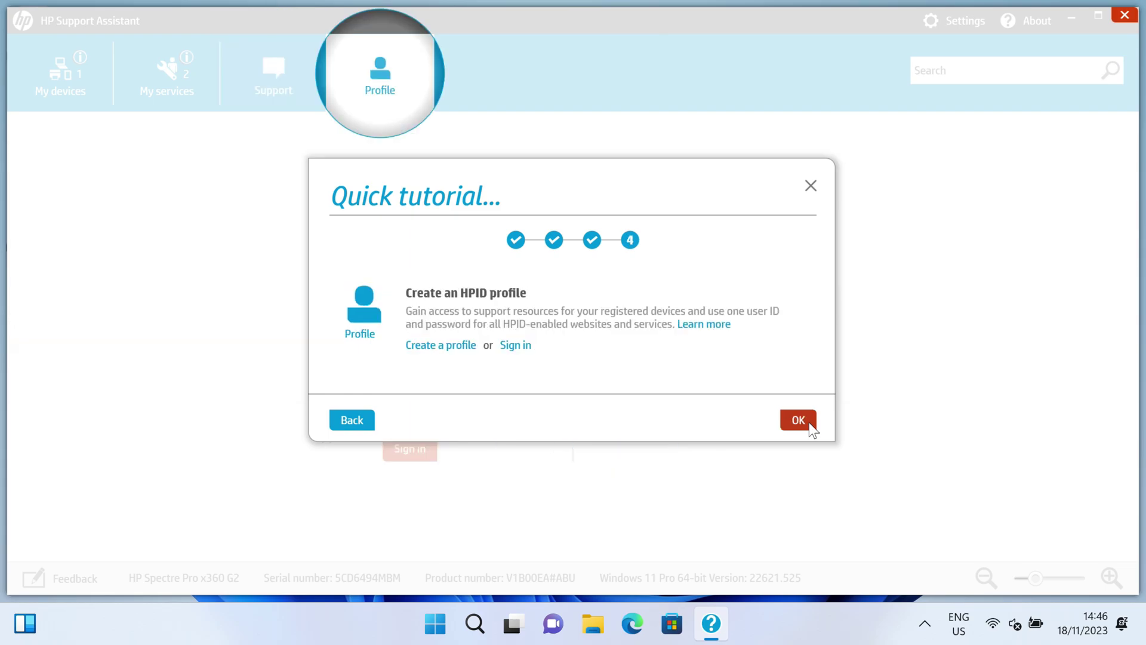
{"action": "left_click", "coordinate": [808, 421]}
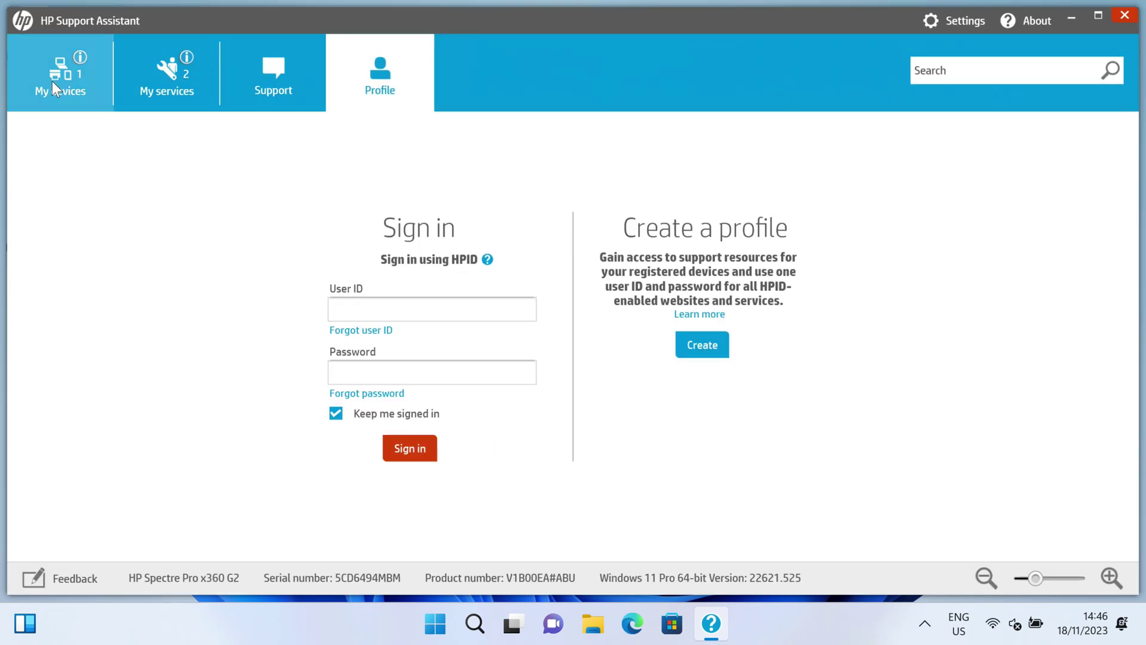
- Download and install the Intel WLAN Driver update for the notebook, then minimize the app
{"action": "left_click", "coordinate": [52, 82]}
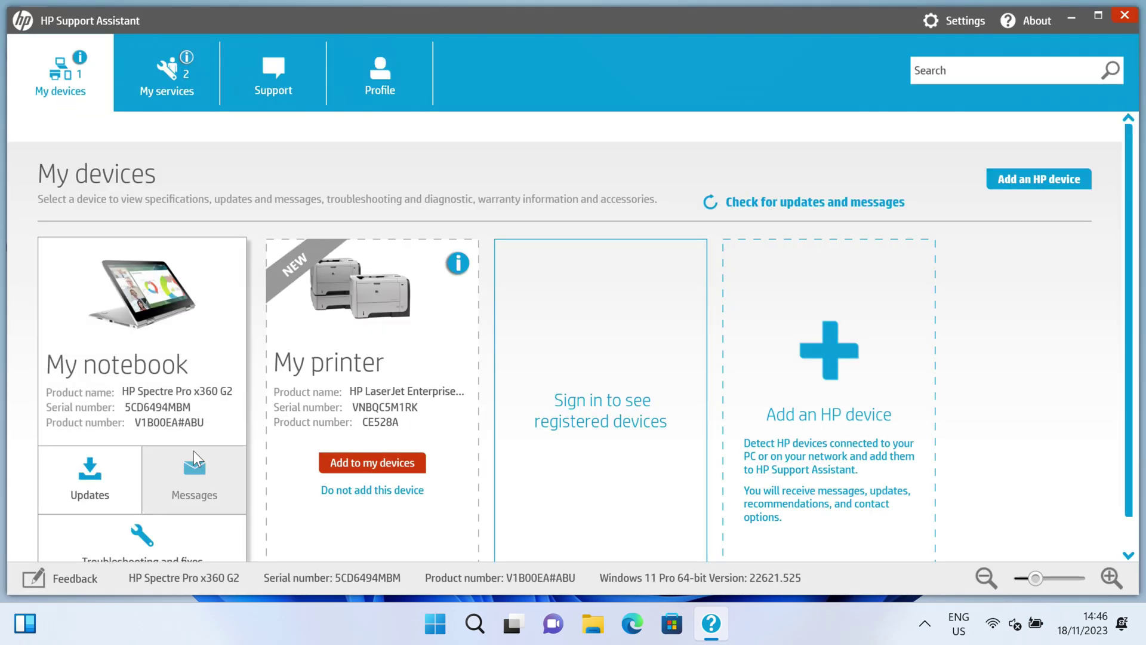
{"action": "left_click", "coordinate": [99, 469]}
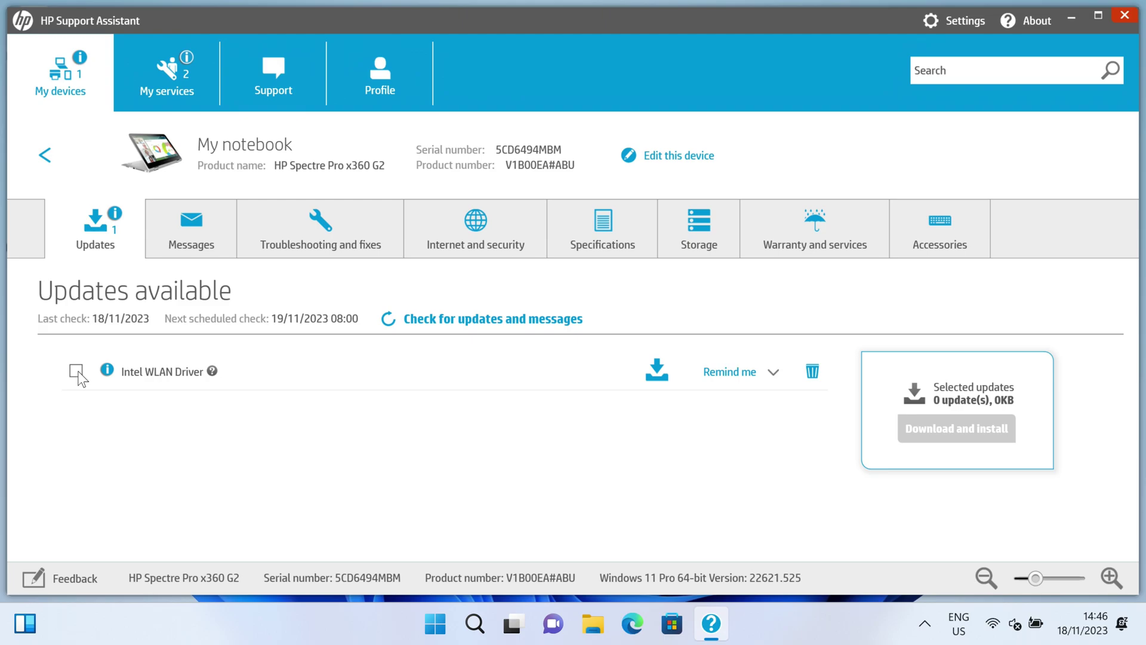
{"action": "left_click", "coordinate": [77, 373]}
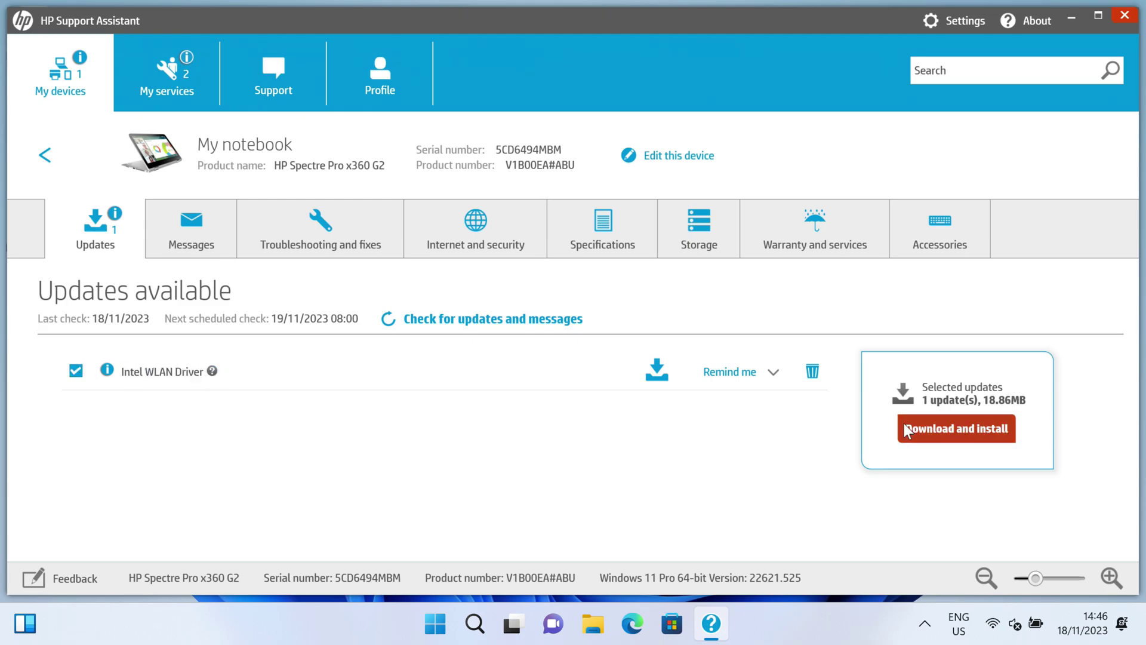
{"action": "left_click", "coordinate": [938, 427]}
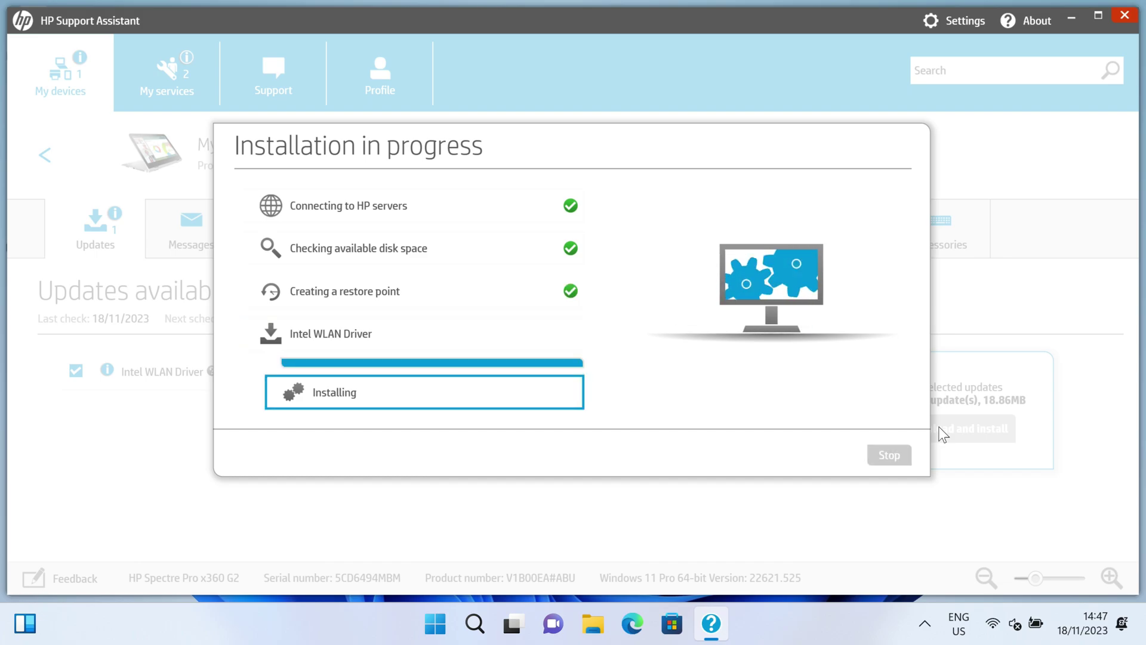
{"action": "left_click", "coordinate": [1073, 17]}
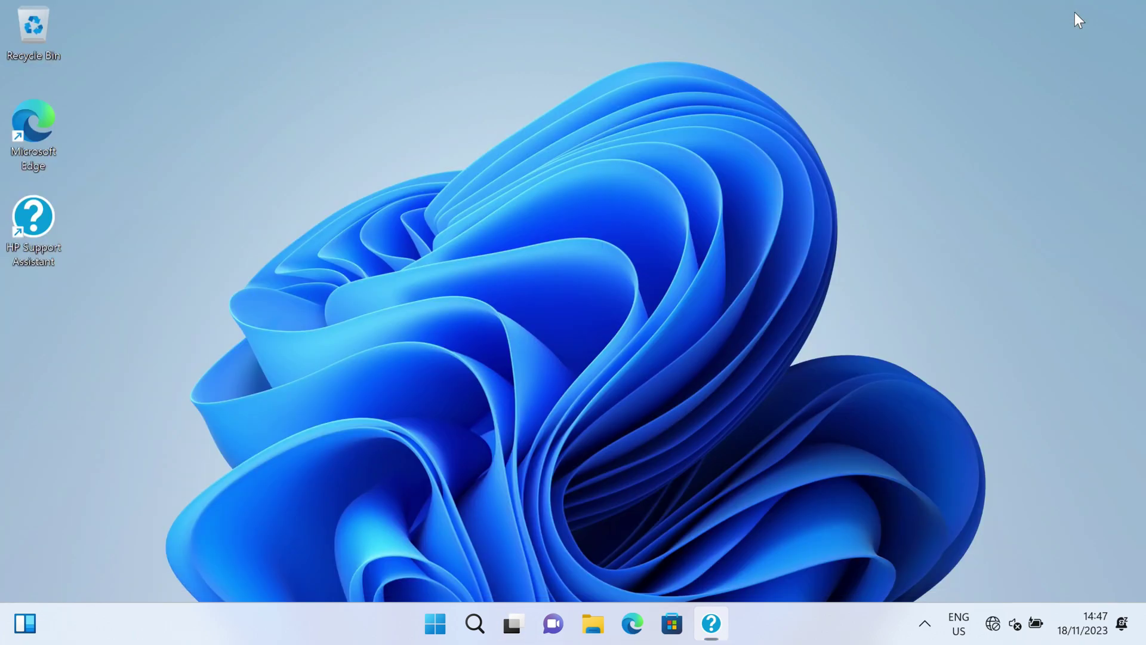
{"action": "right_click", "coordinate": [221, 186]}
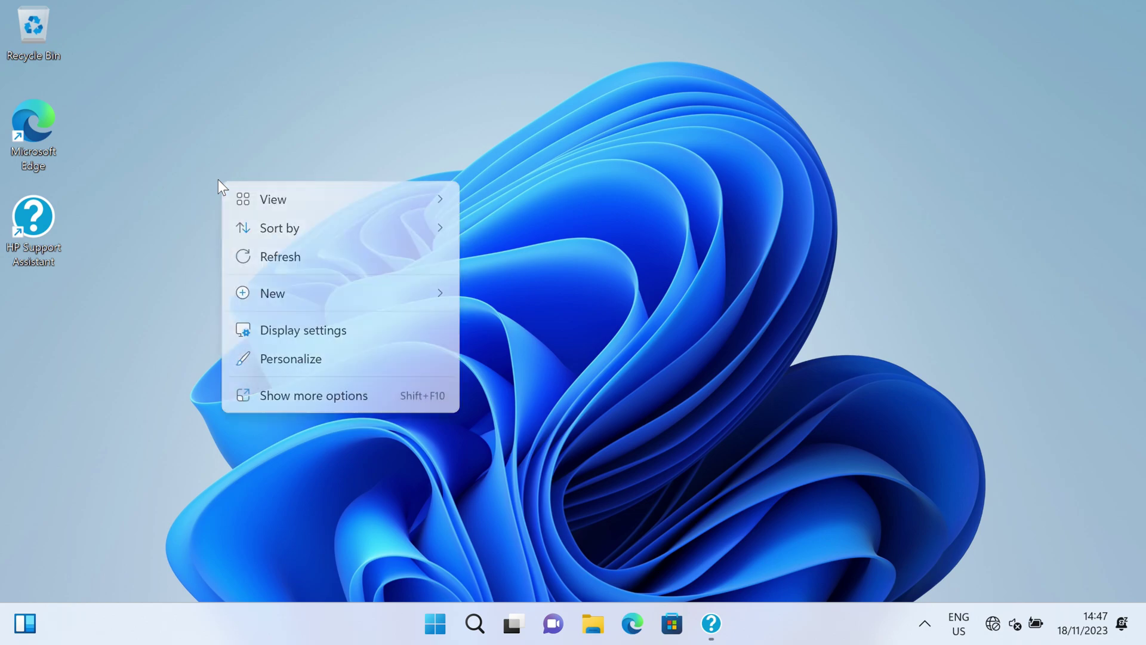
- Enable the User's Files and Network desktop icons under Themes' Desktop icon settings, then close Settings
{"action": "left_click", "coordinate": [283, 360]}
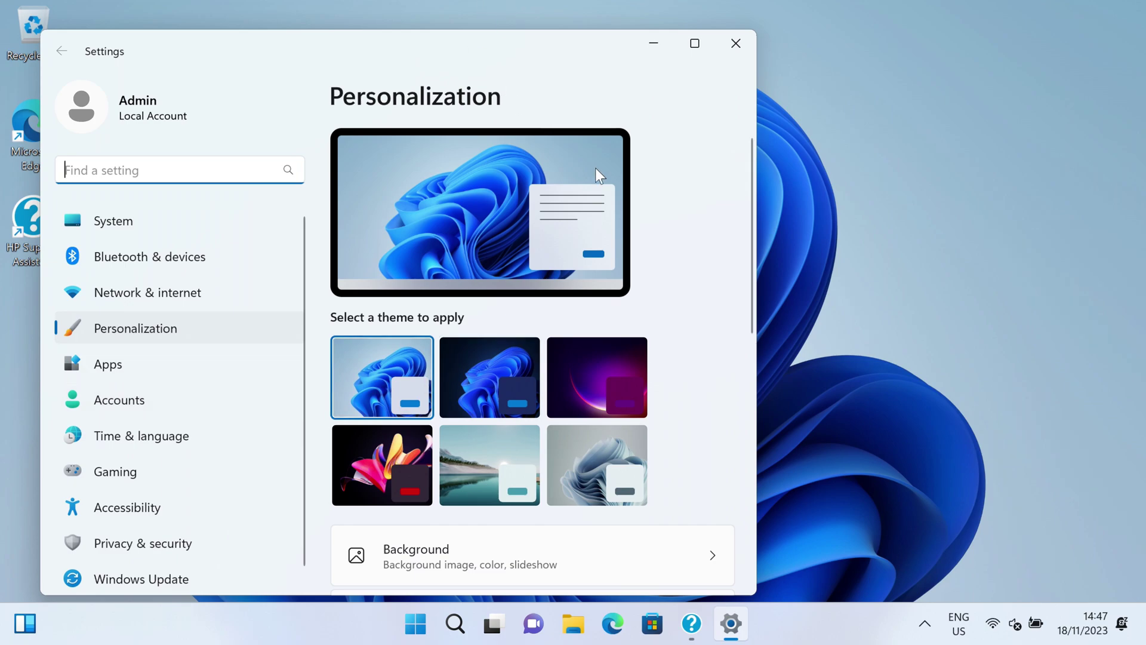
{"action": "left_click_drag", "start_coordinate": [754, 198], "coordinate": [753, 290]}
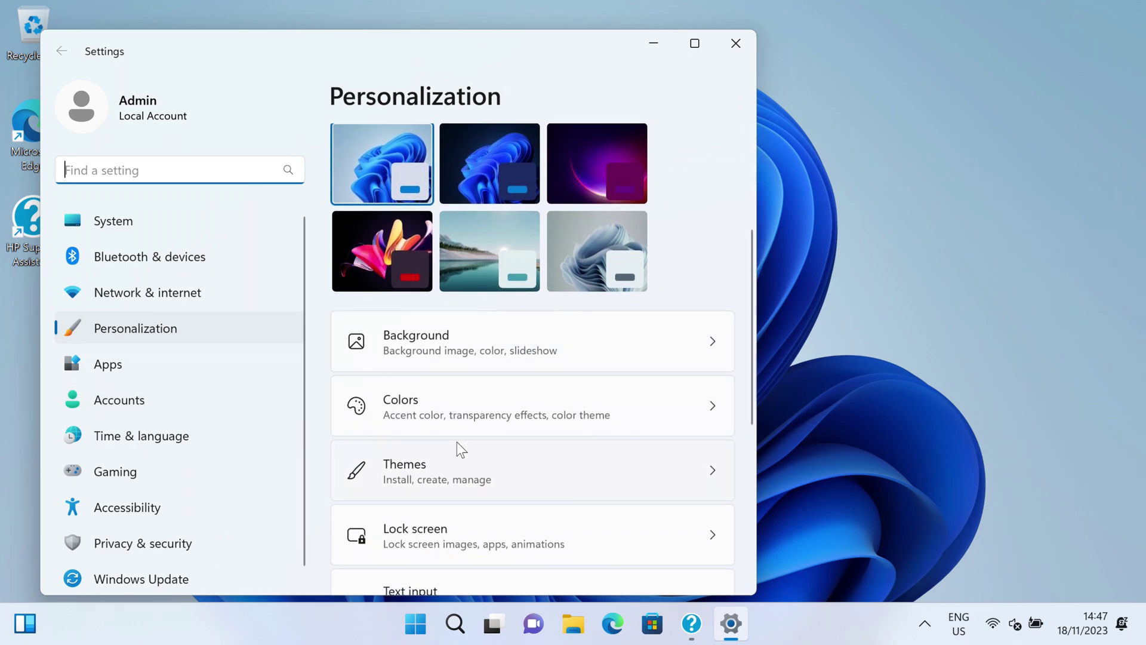
{"action": "left_click", "coordinate": [457, 463]}
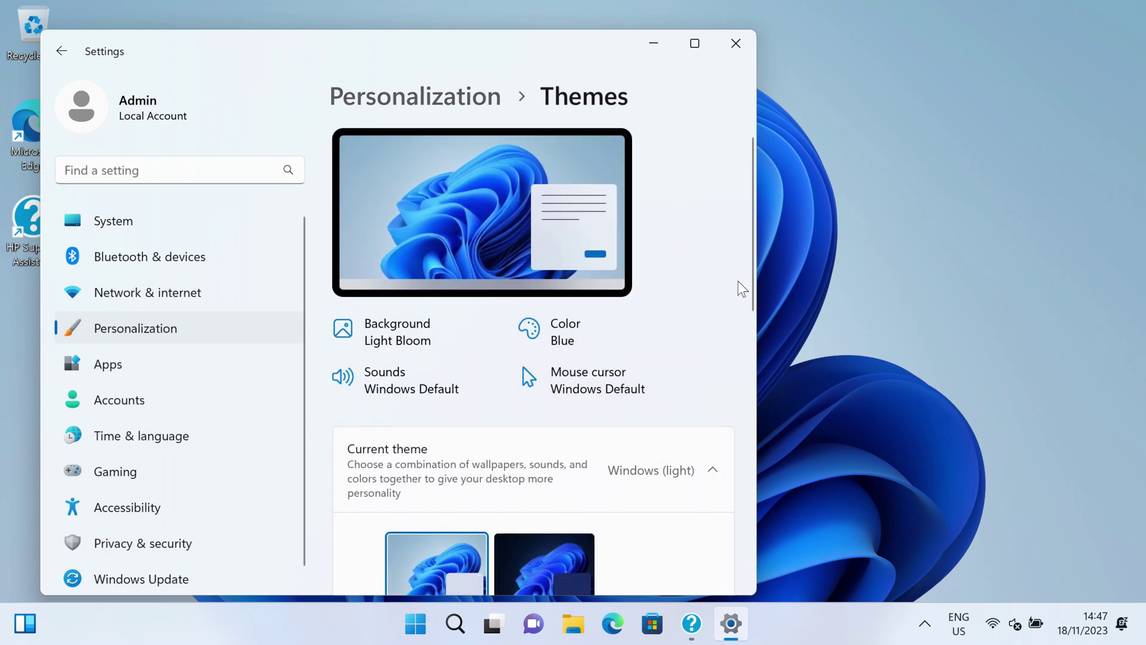
{"action": "left_click_drag", "start_coordinate": [752, 292], "coordinate": [722, 540]}
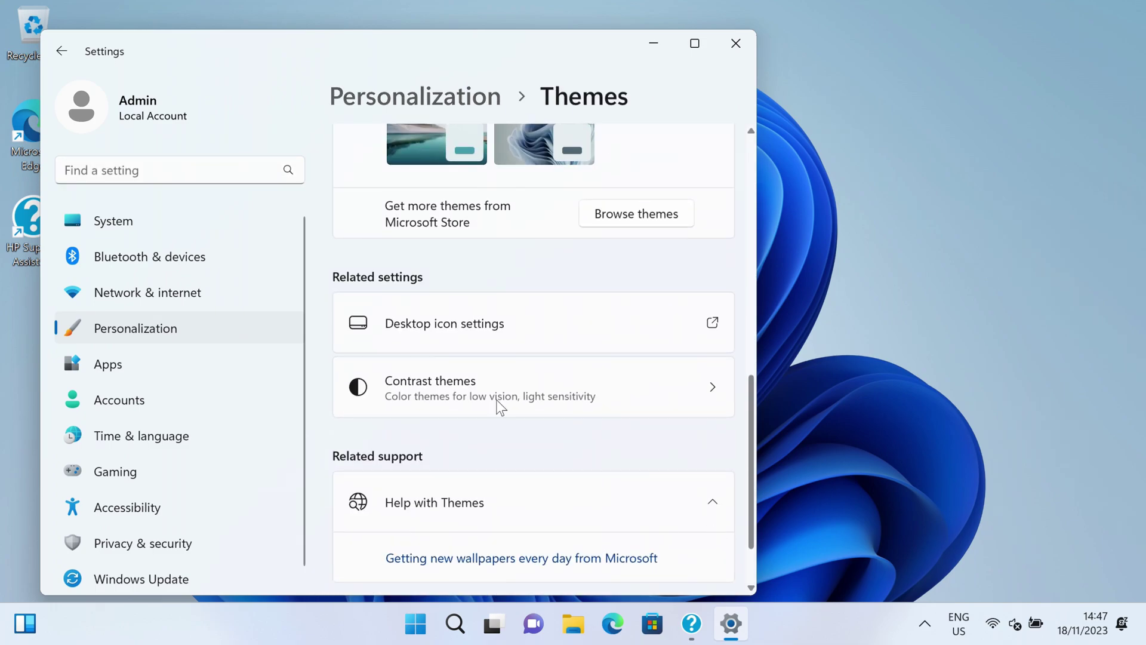
{"action": "left_click", "coordinate": [407, 324]}
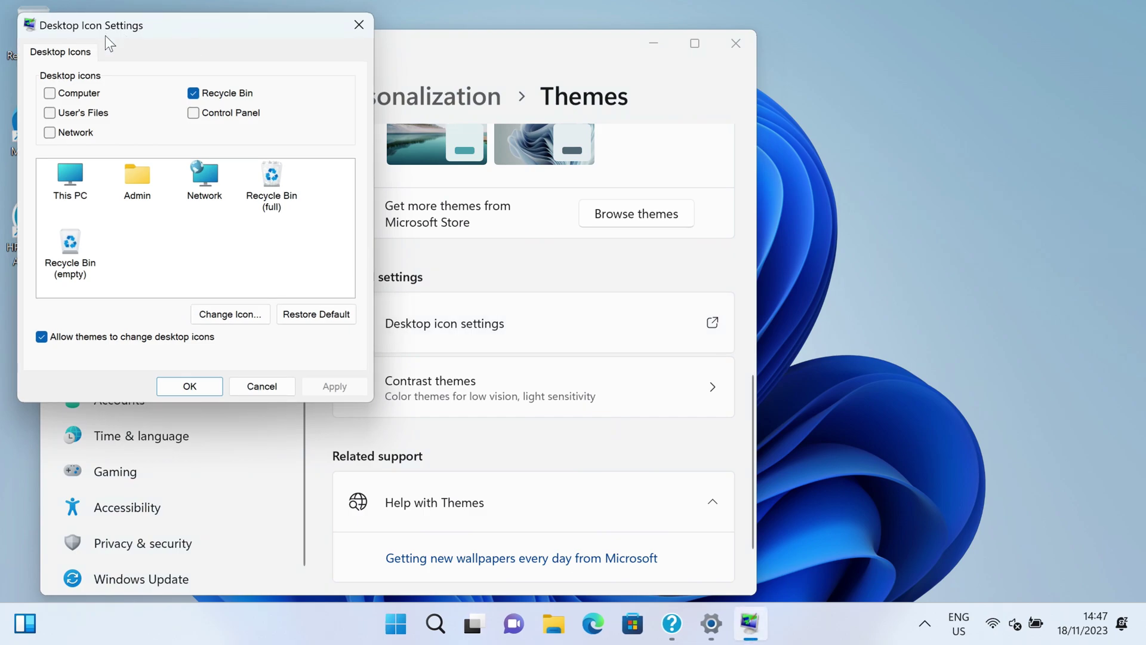
{"action": "left_click", "coordinate": [50, 113]}
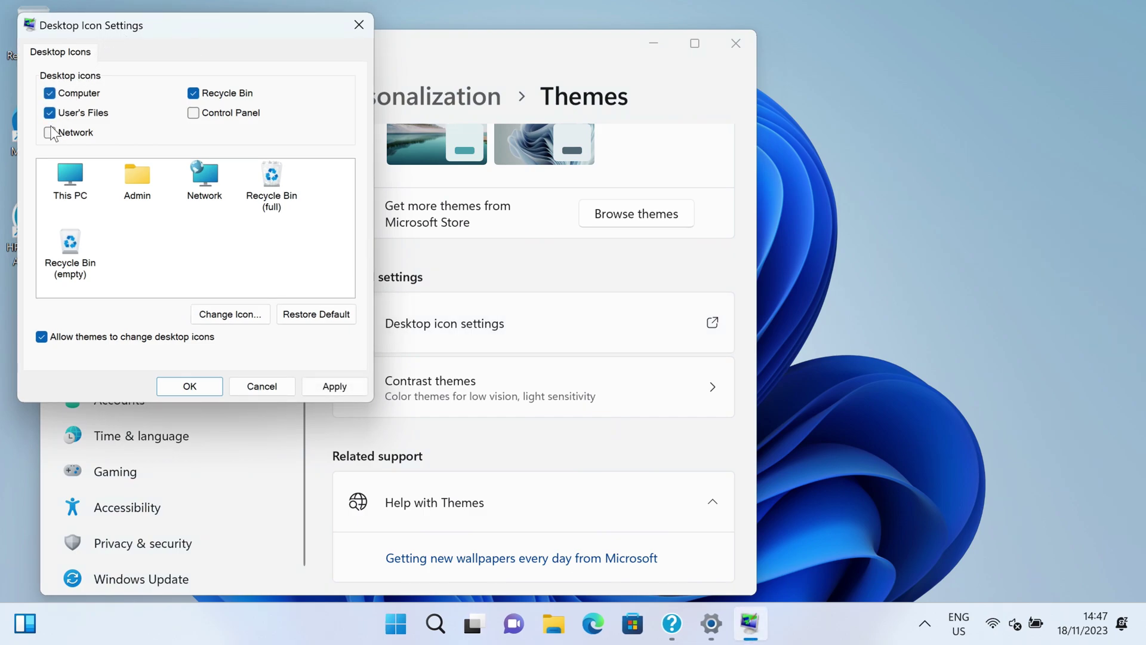
{"action": "left_click", "coordinate": [50, 133]}
{"action": "left_click", "coordinate": [167, 392]}
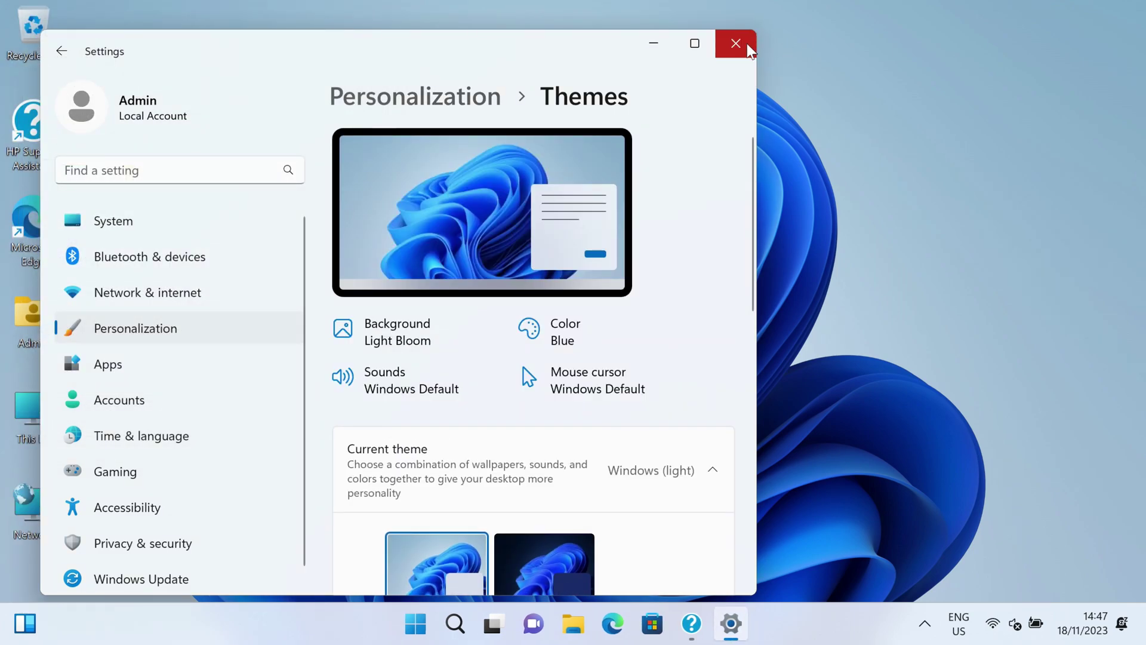
{"action": "left_click", "coordinate": [747, 44]}
- Sort the desktop icons by item type
{"action": "right_click", "coordinate": [277, 102]}
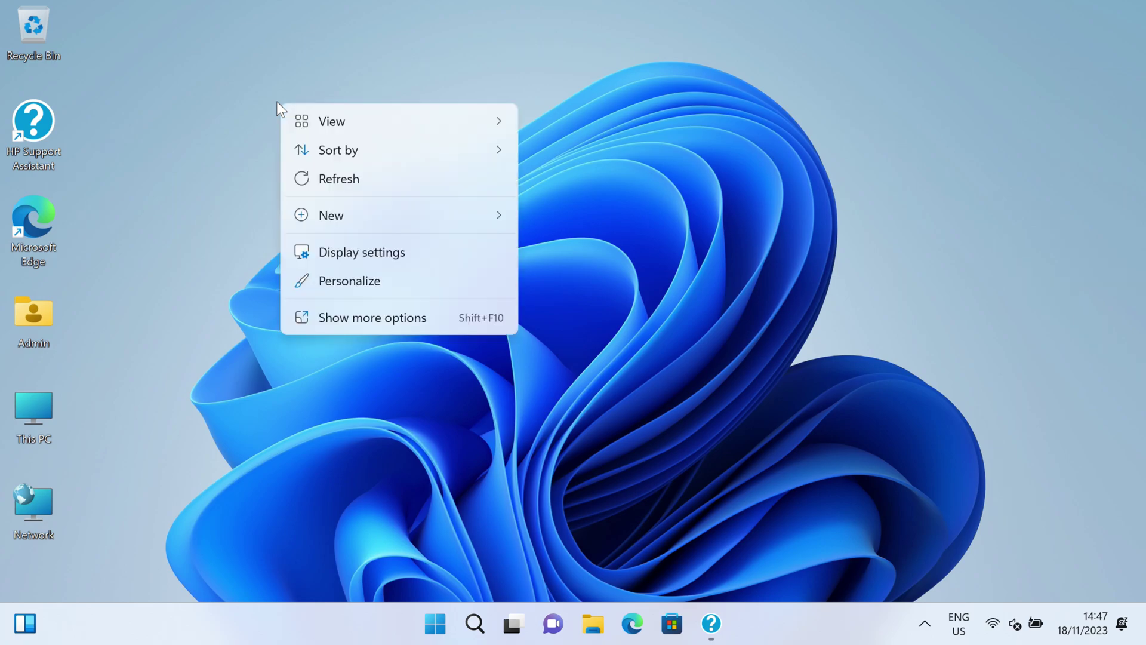
{"action": "mouse_move", "coordinate": [317, 153]}
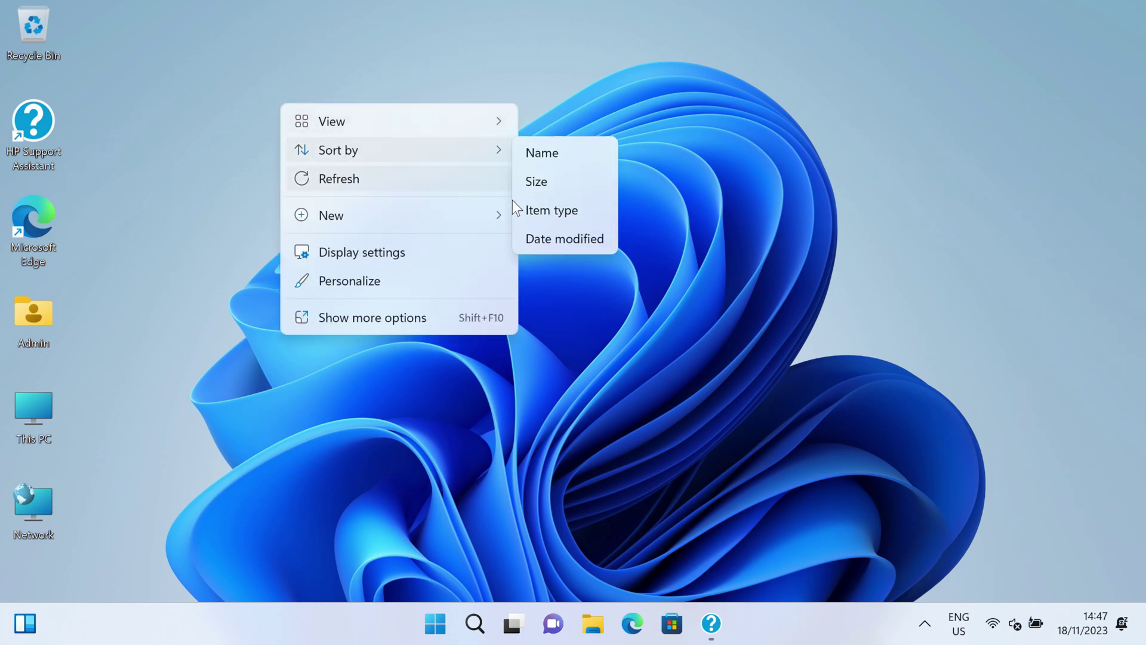
{"action": "left_click", "coordinate": [540, 213]}
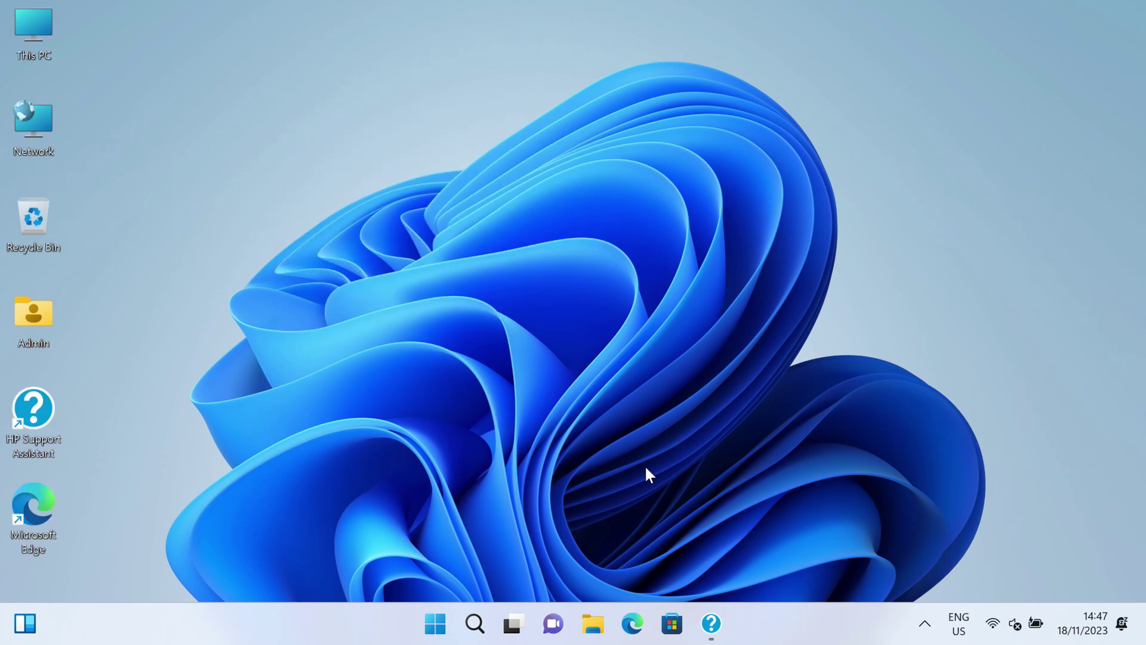
- Turn off the Chat and Widgets taskbar buttons in Taskbar settings
{"action": "right_click", "coordinate": [294, 633]}
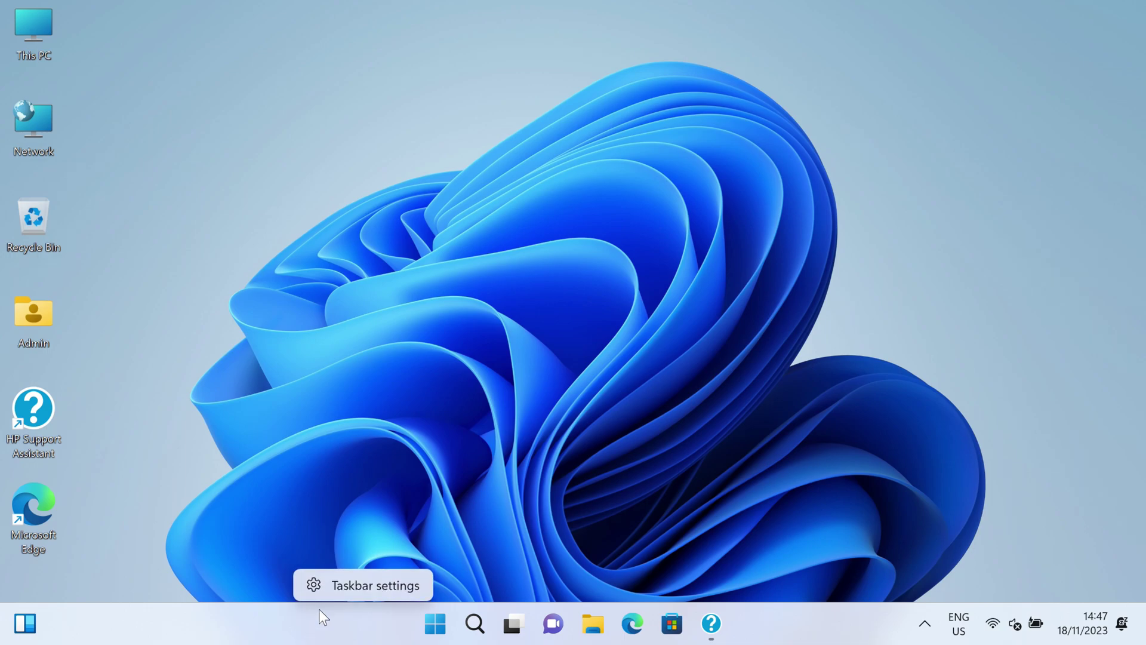
{"action": "left_click", "coordinate": [346, 588]}
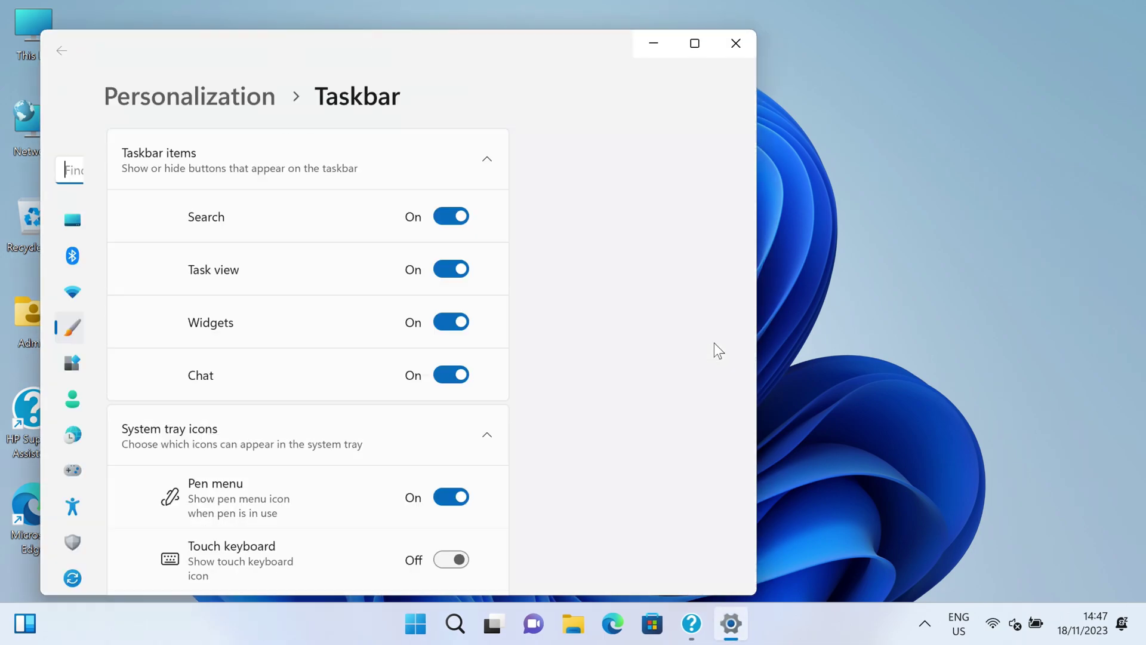
{"action": "left_click", "coordinate": [674, 371]}
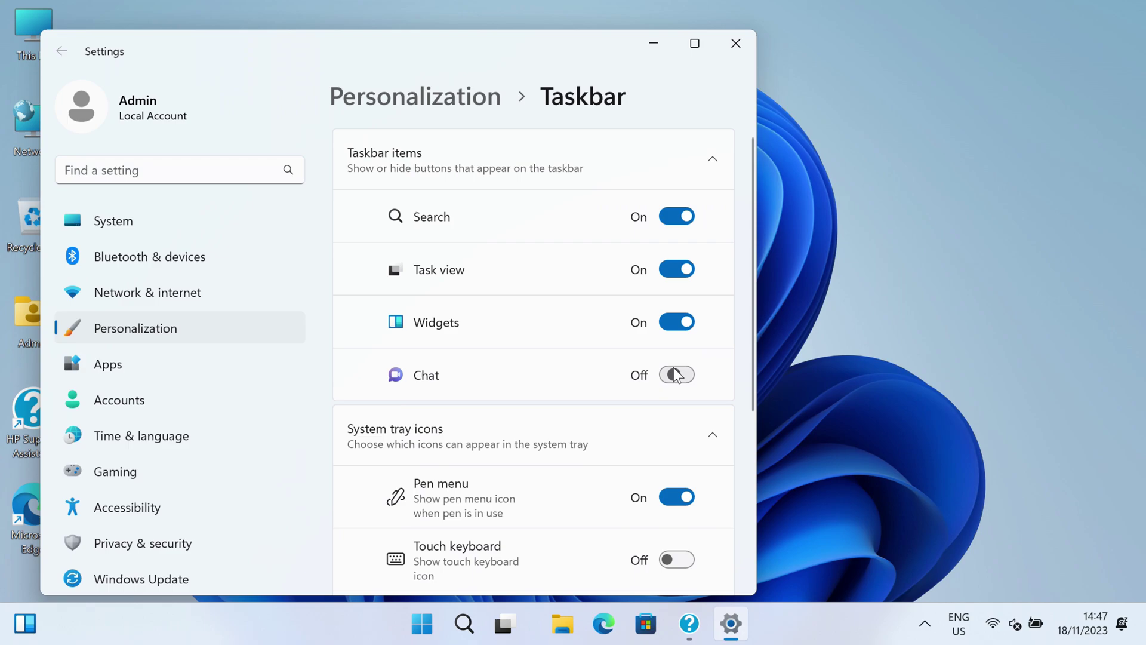
{"action": "left_click", "coordinate": [675, 326]}
{"action": "left_click", "coordinate": [737, 45]}
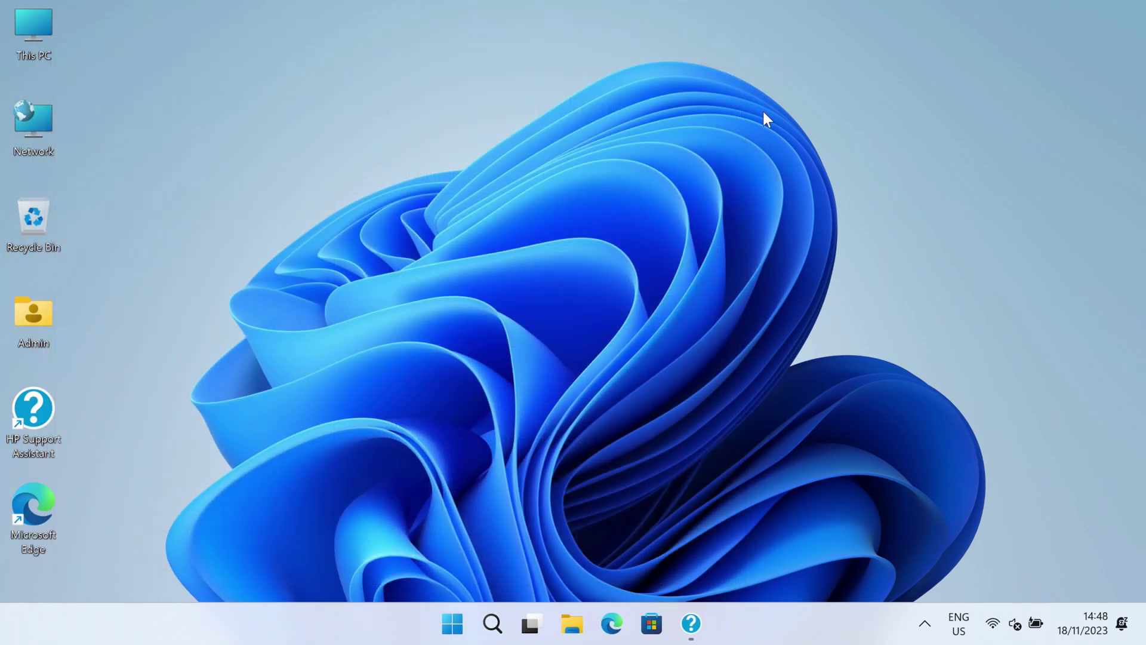
{"action": "left_click", "coordinate": [927, 622]}
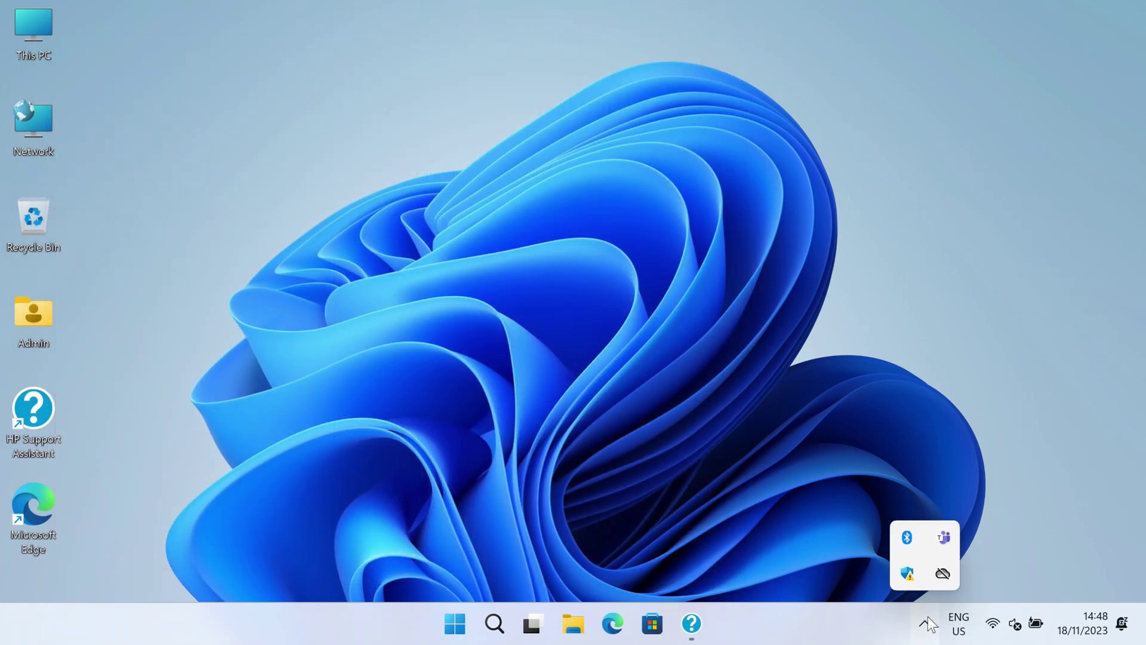
- Dismiss the Account protection and Virus & threat protection warnings in Windows Security, then close it
{"action": "left_click", "coordinate": [907, 574]}
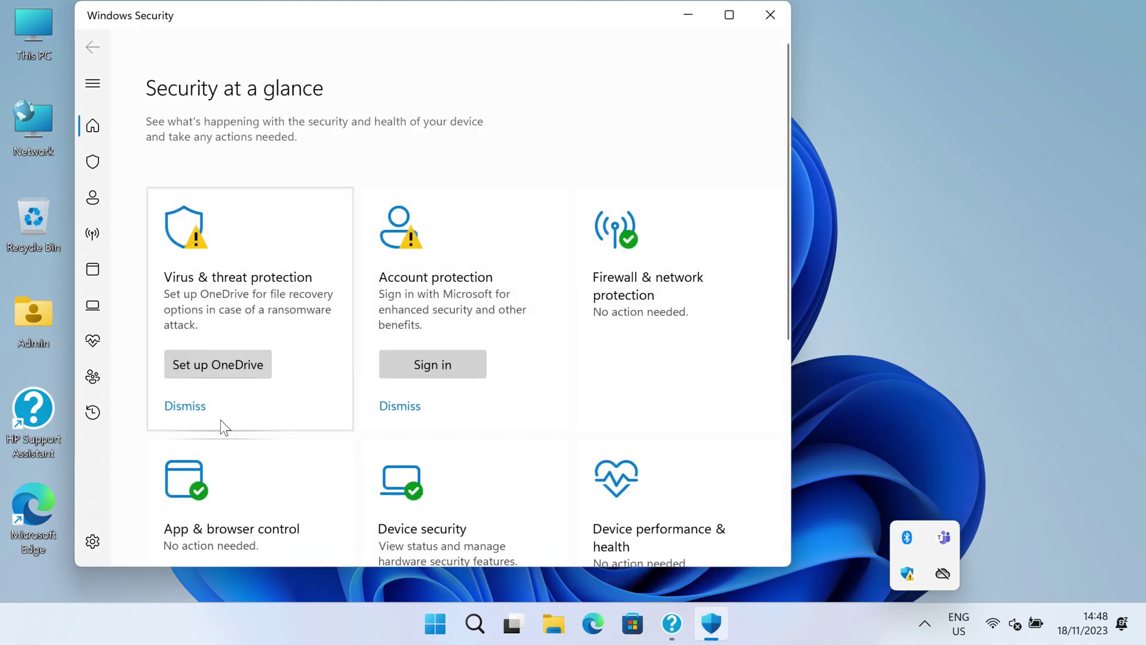
{"action": "left_click", "coordinate": [394, 410]}
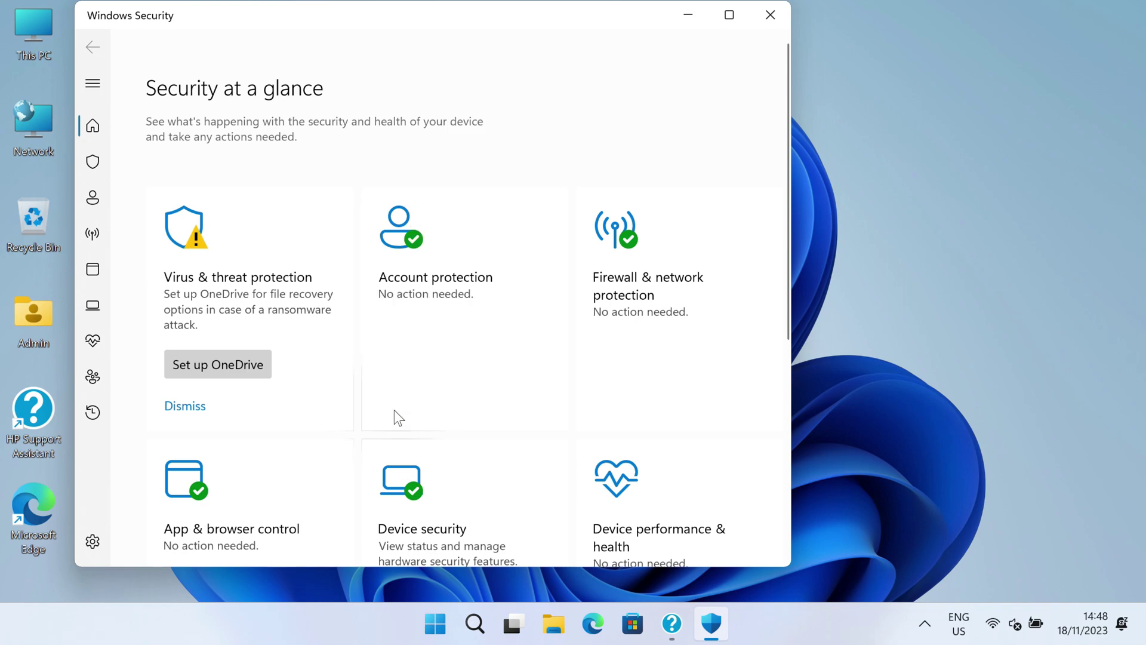
{"action": "left_click", "coordinate": [186, 407]}
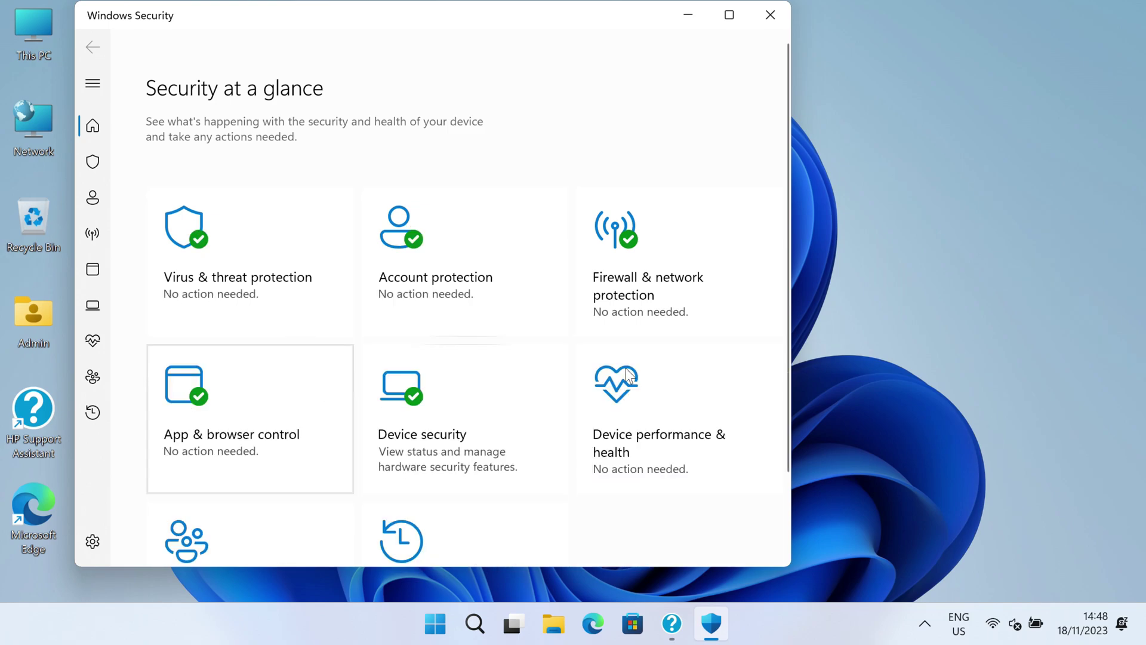
{"action": "left_click", "coordinate": [771, 14]}
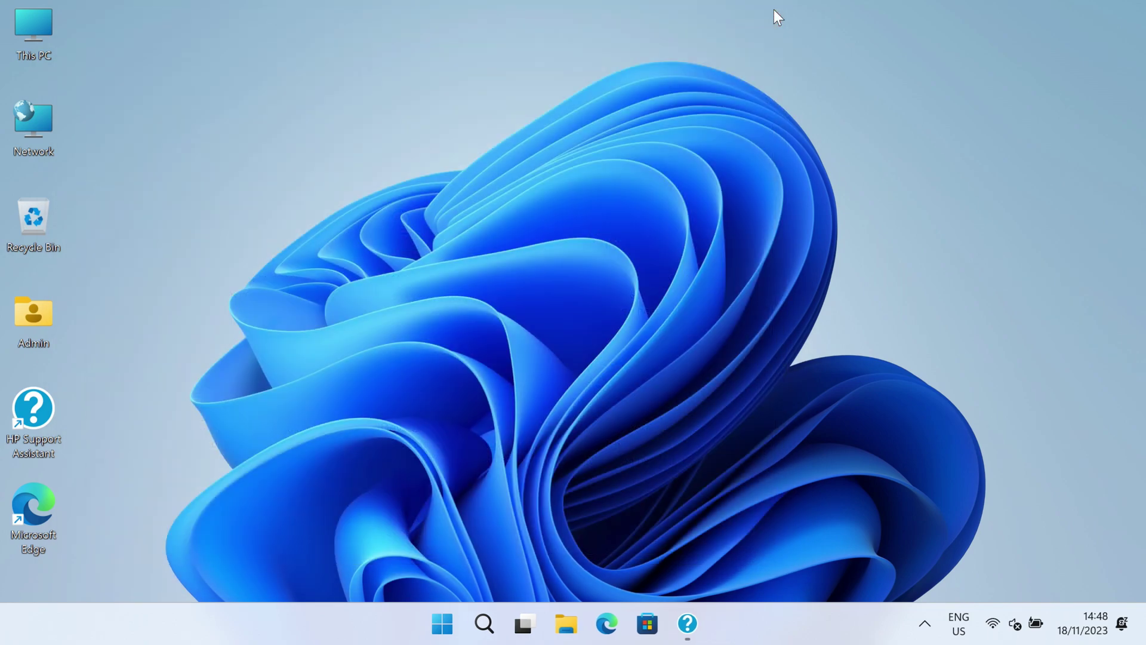
- Open Device Manager from This PC's properties to review the unknown devices
{"action": "right_click", "coordinate": [38, 30]}
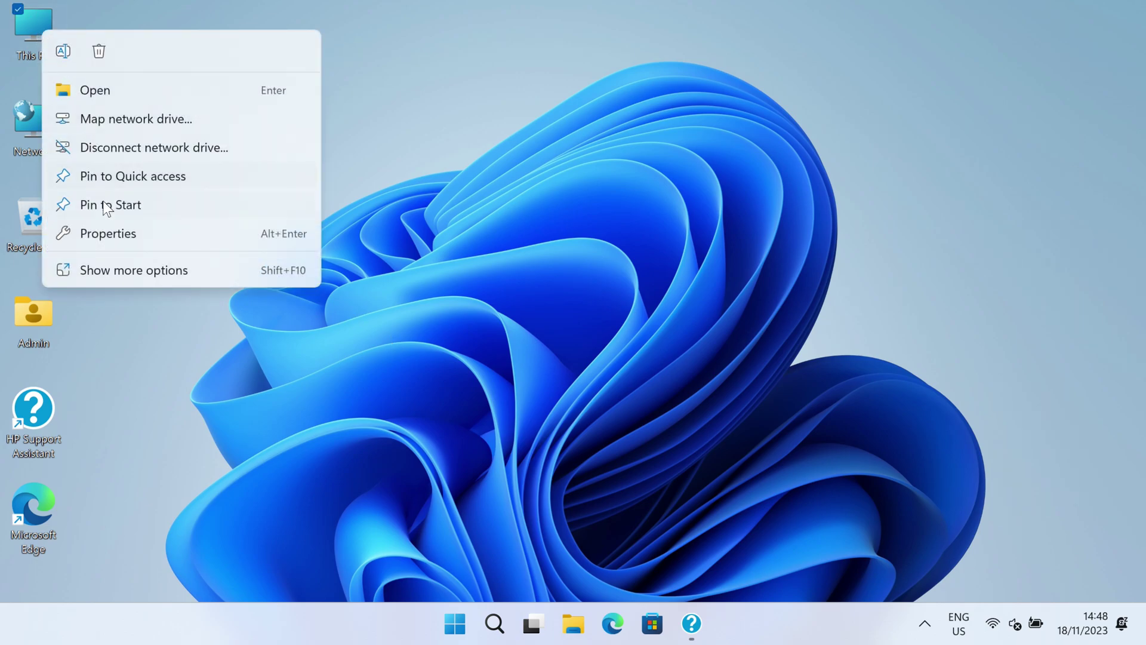
{"action": "left_click", "coordinate": [111, 235]}
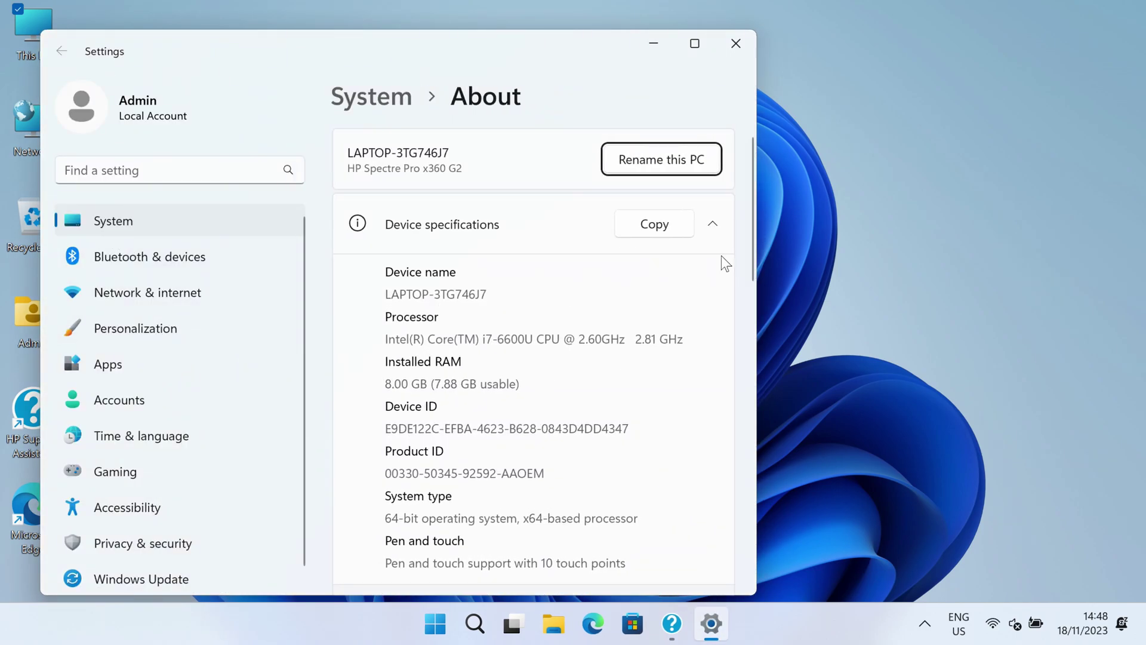
{"action": "left_click_drag", "start_coordinate": [754, 238], "coordinate": [763, 519]}
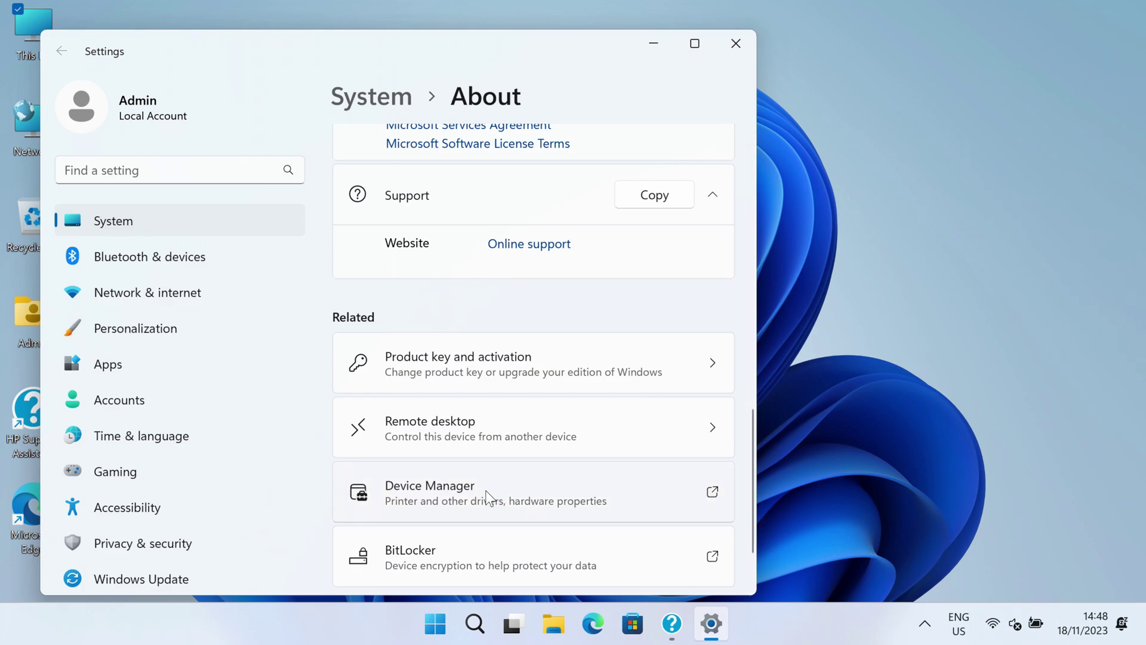
{"action": "left_click", "coordinate": [487, 497]}
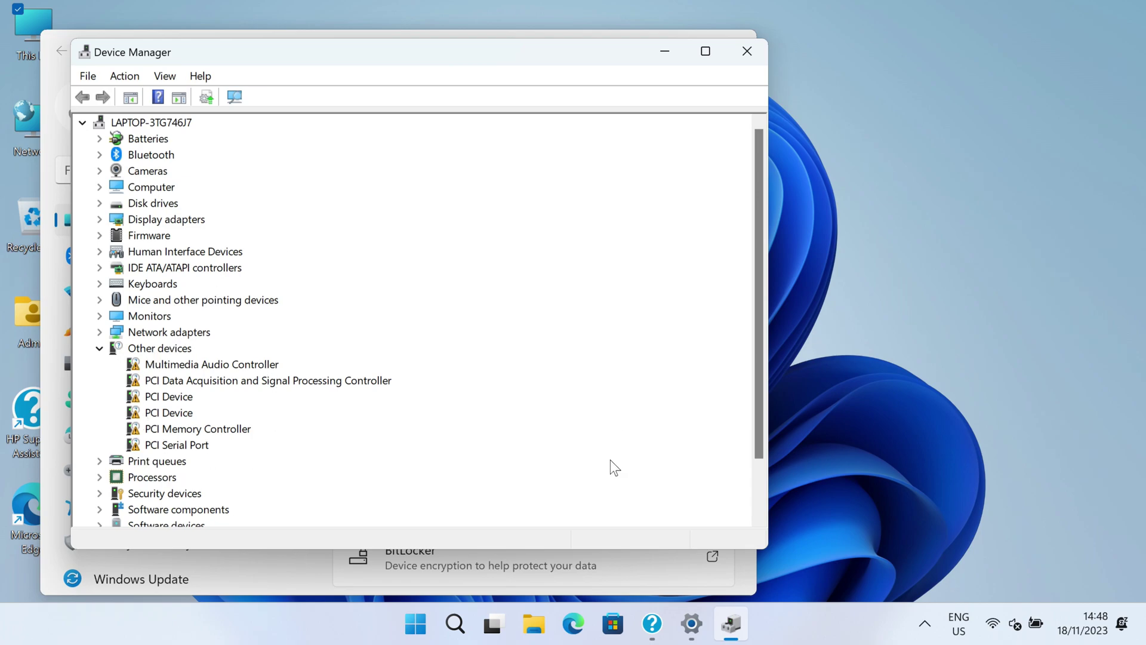
- Acknowledge the completed Intel WLAN Driver install, then close HP Support Assistant, Edge, Device Manager and Settings
{"action": "left_click", "coordinate": [655, 640]}
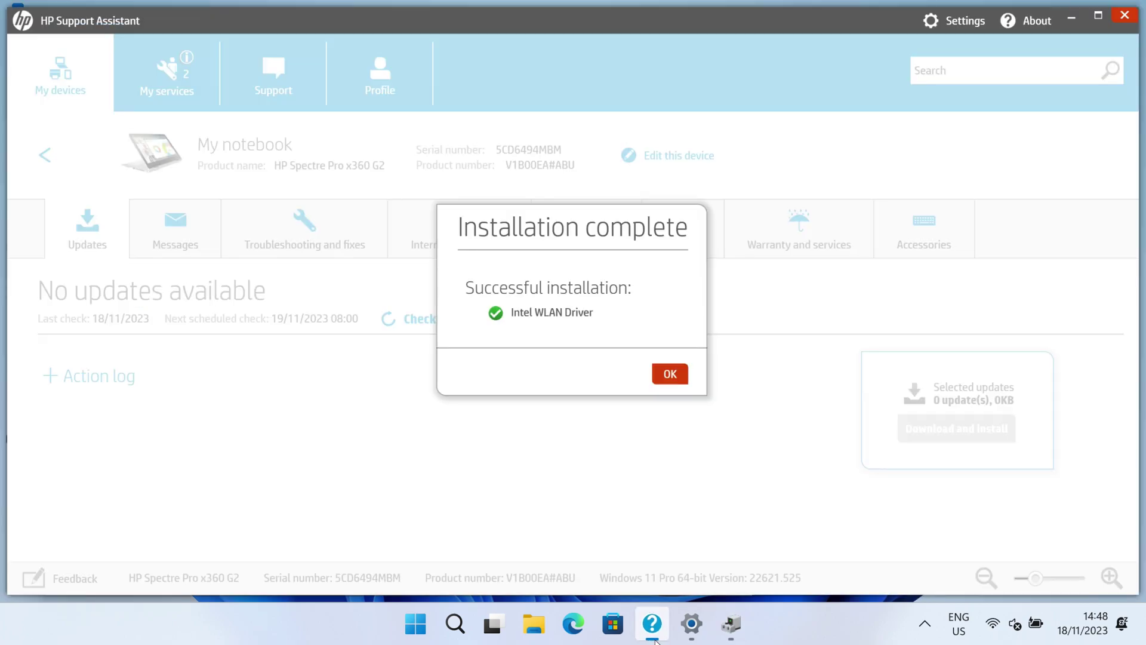
{"action": "left_click", "coordinate": [665, 374]}
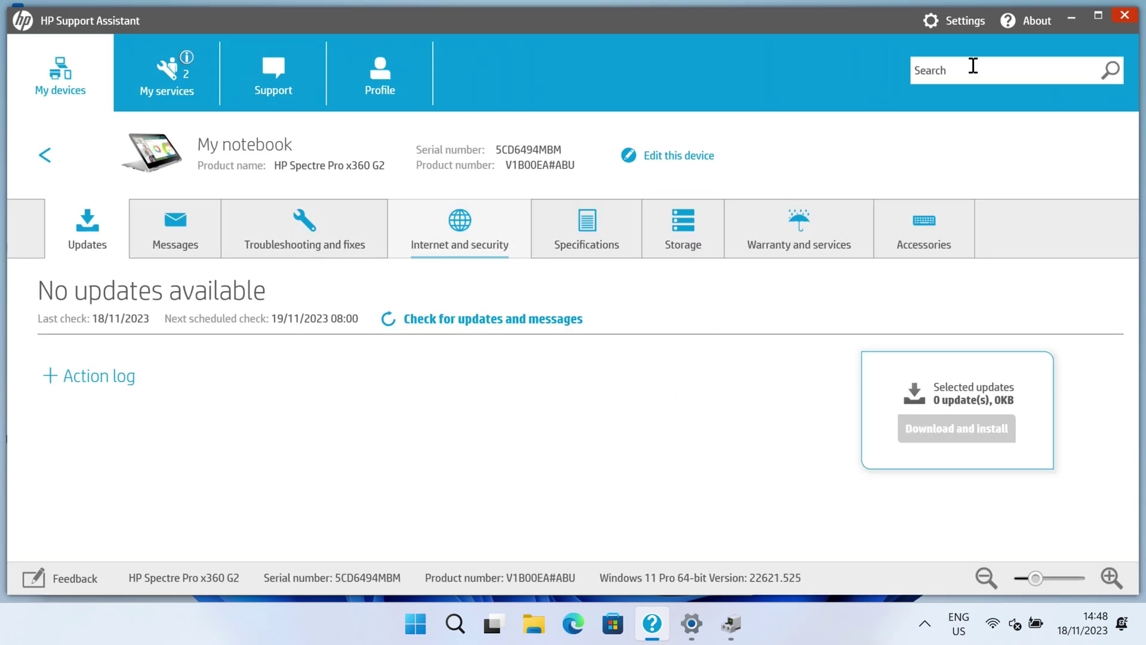
{"action": "left_click", "coordinate": [1125, 16]}
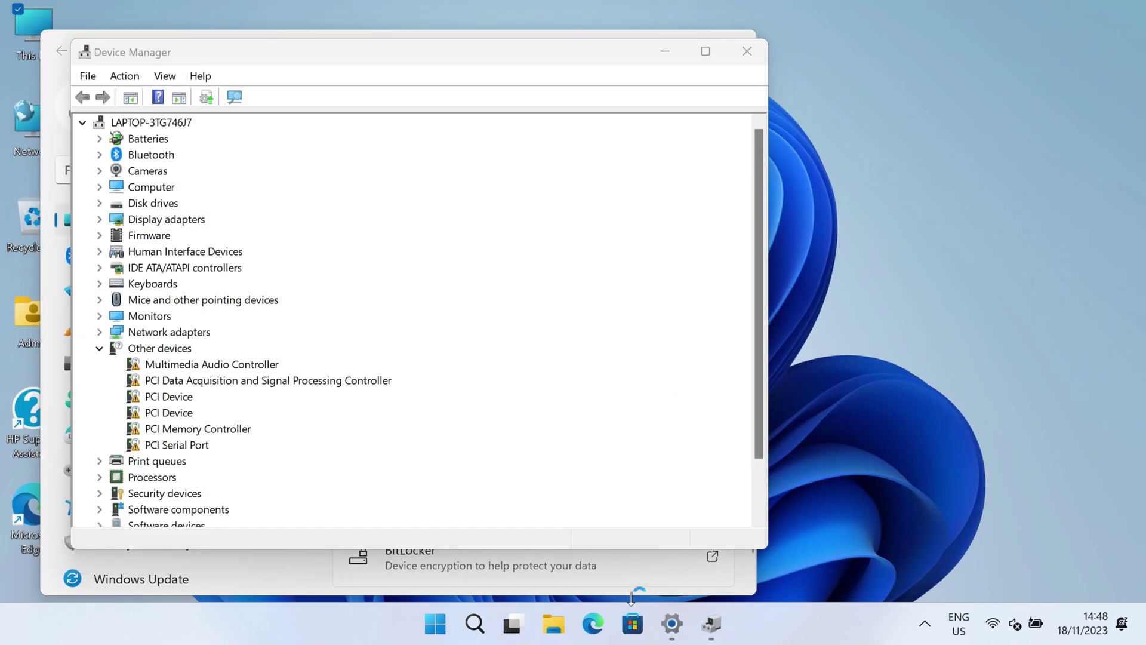
{"action": "left_click", "coordinate": [598, 625]}
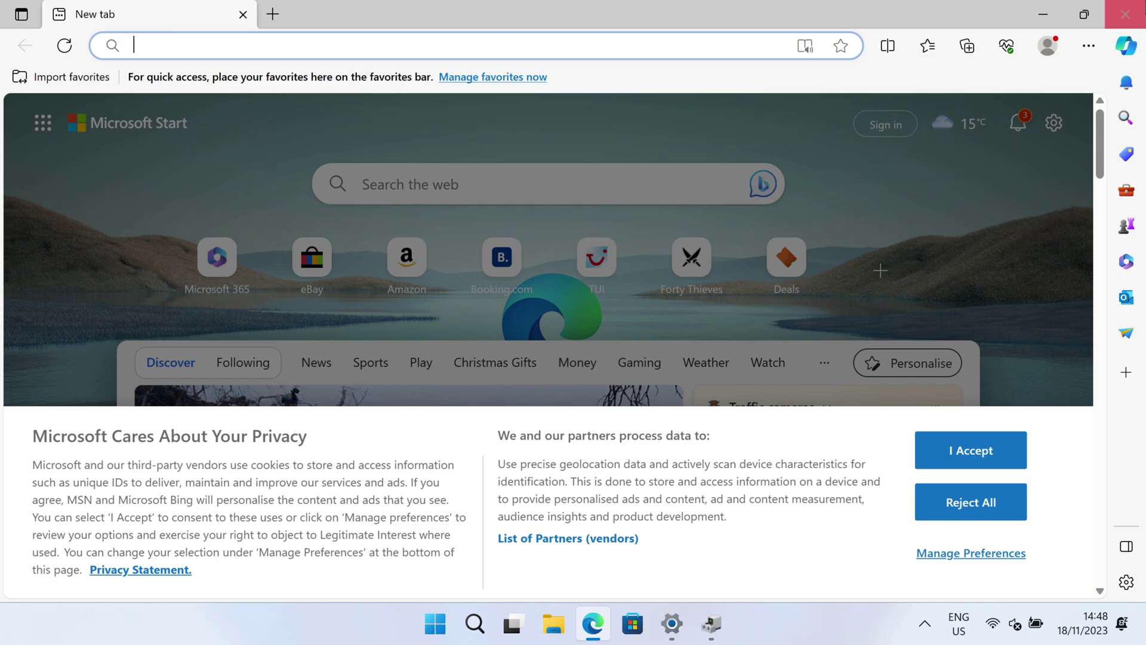
{"action": "left_click", "coordinate": [1126, 13]}
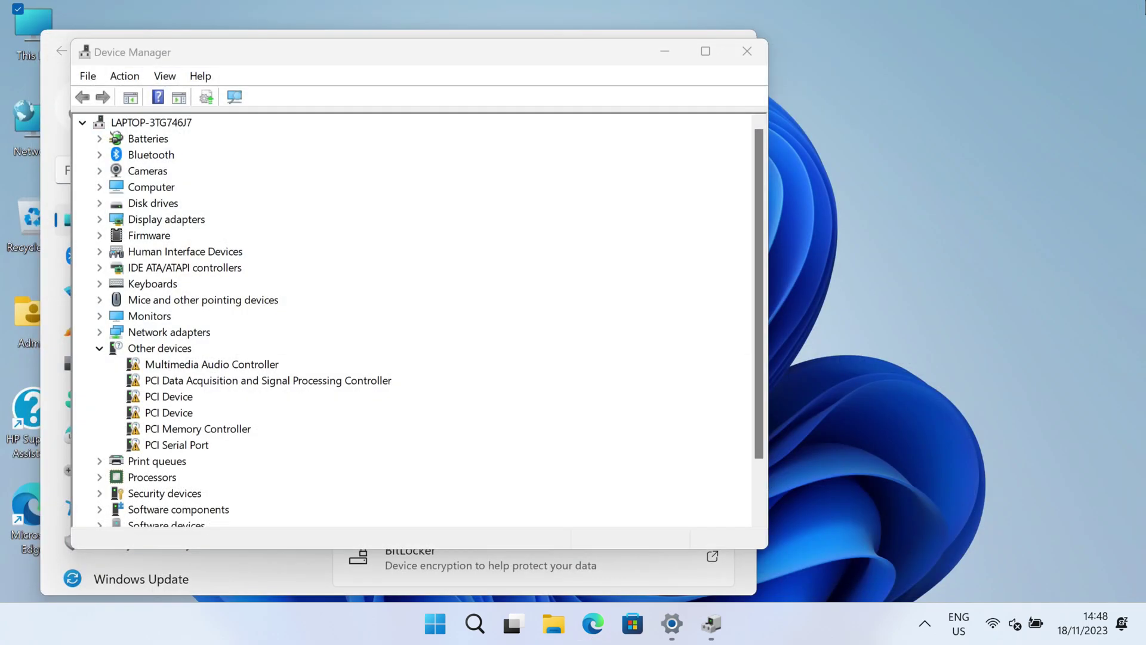
{"action": "left_click", "coordinate": [746, 51]}
{"action": "left_click", "coordinate": [741, 47]}
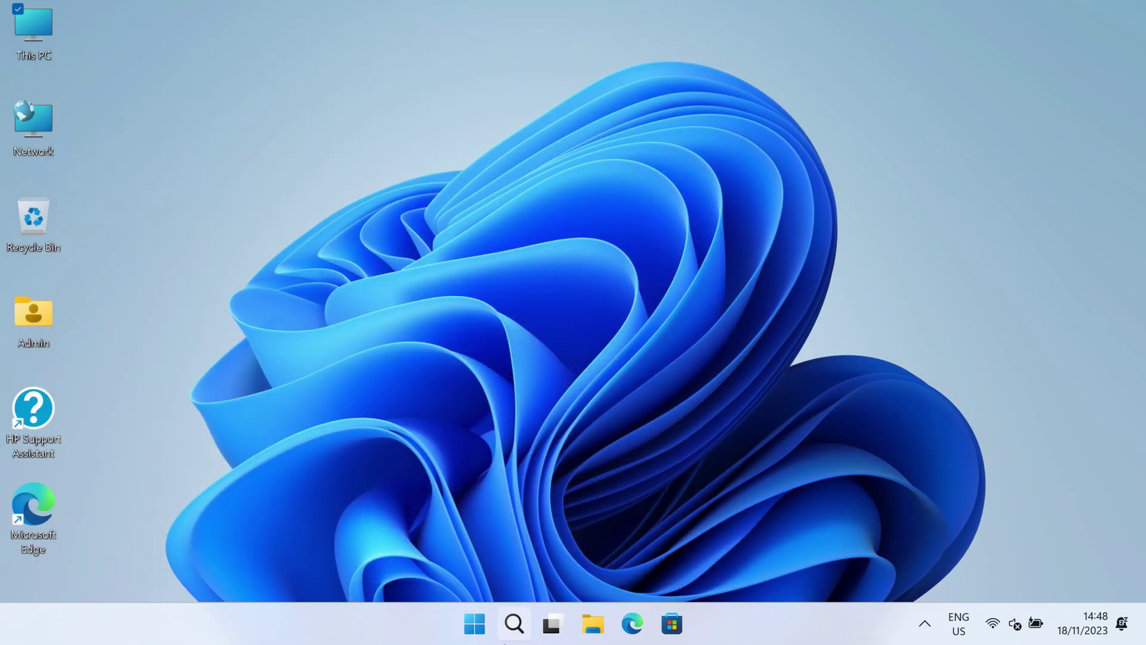
- Search 'windows update' and check for new Windows updates
{"action": "left_click", "coordinate": [510, 631]}
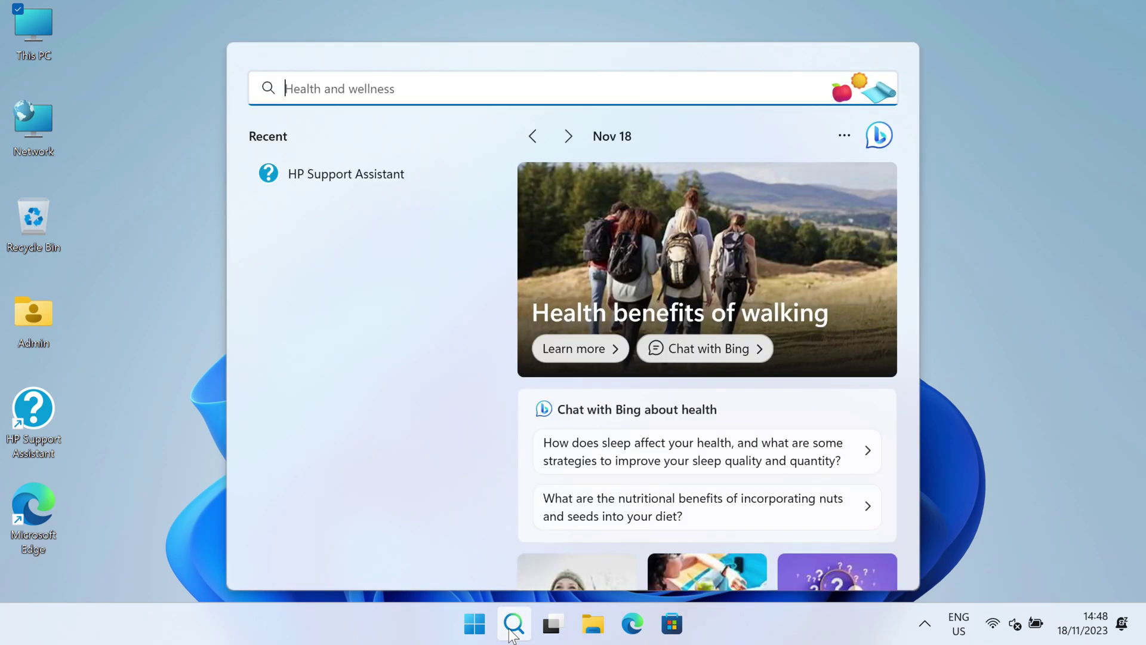
{"action": "type", "text": "windows"}
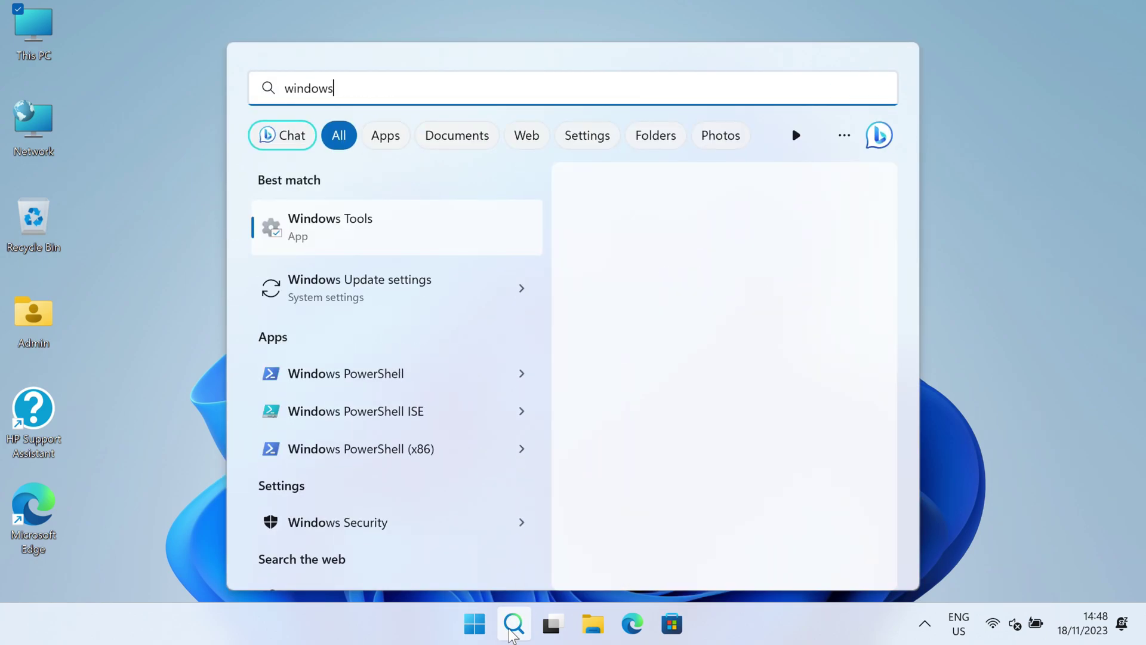
{"action": "type", "text": " update"}
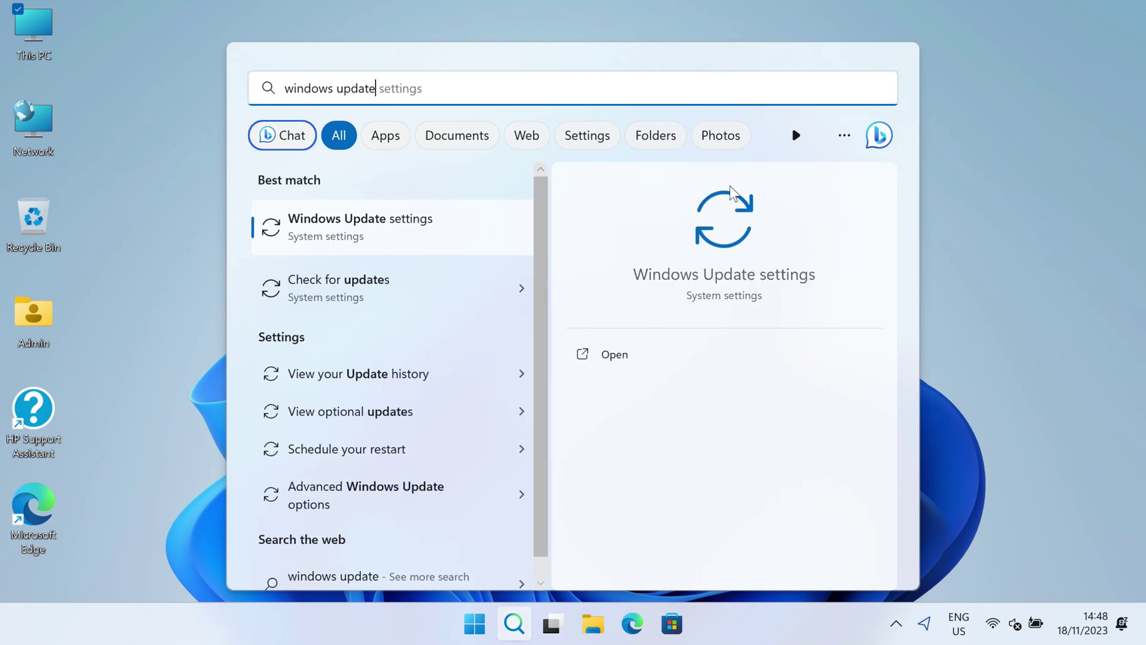
{"action": "left_click", "coordinate": [417, 278]}
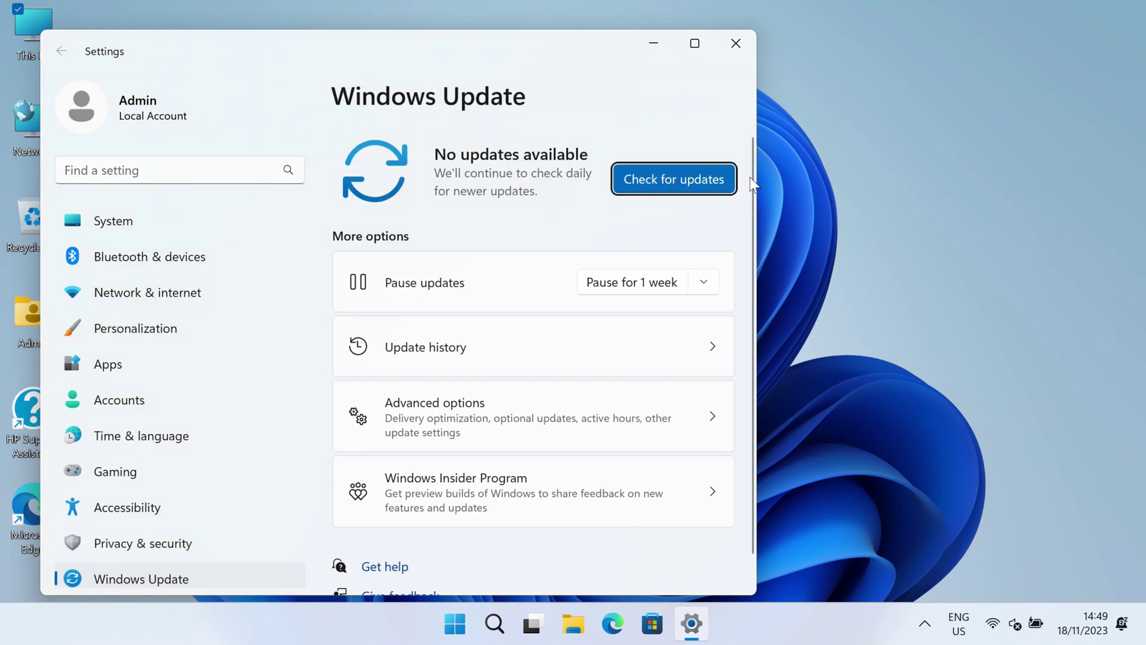
{"action": "left_click", "coordinate": [684, 185]}
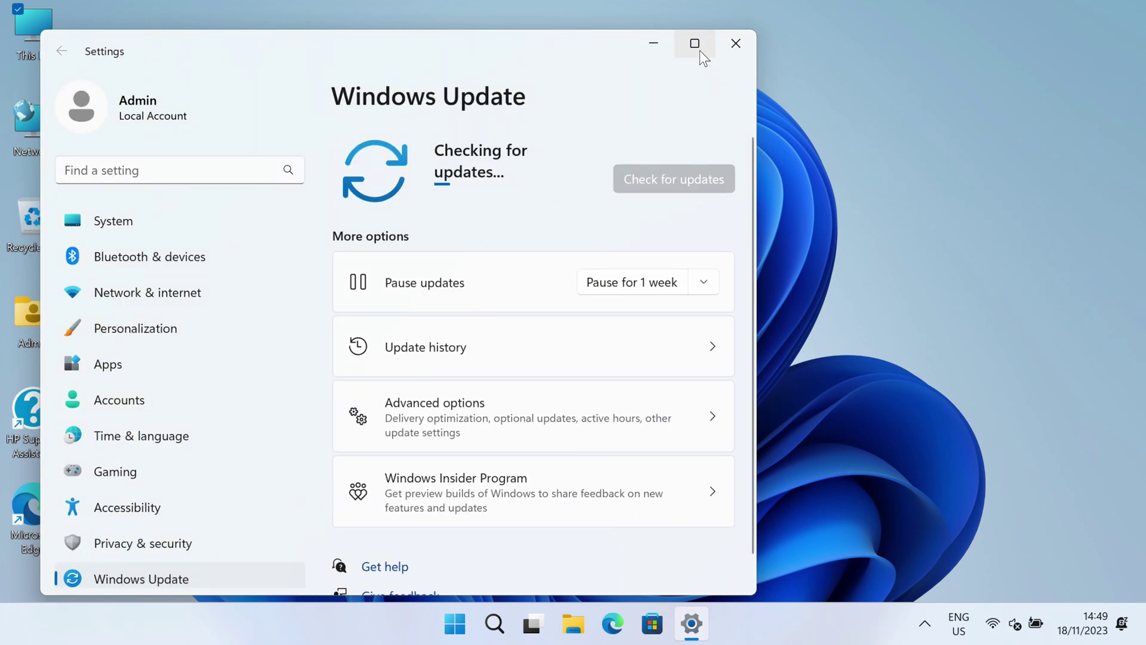
- Maximize Settings and open Windows Update's Advanced options
{"action": "left_click", "coordinate": [699, 47]}
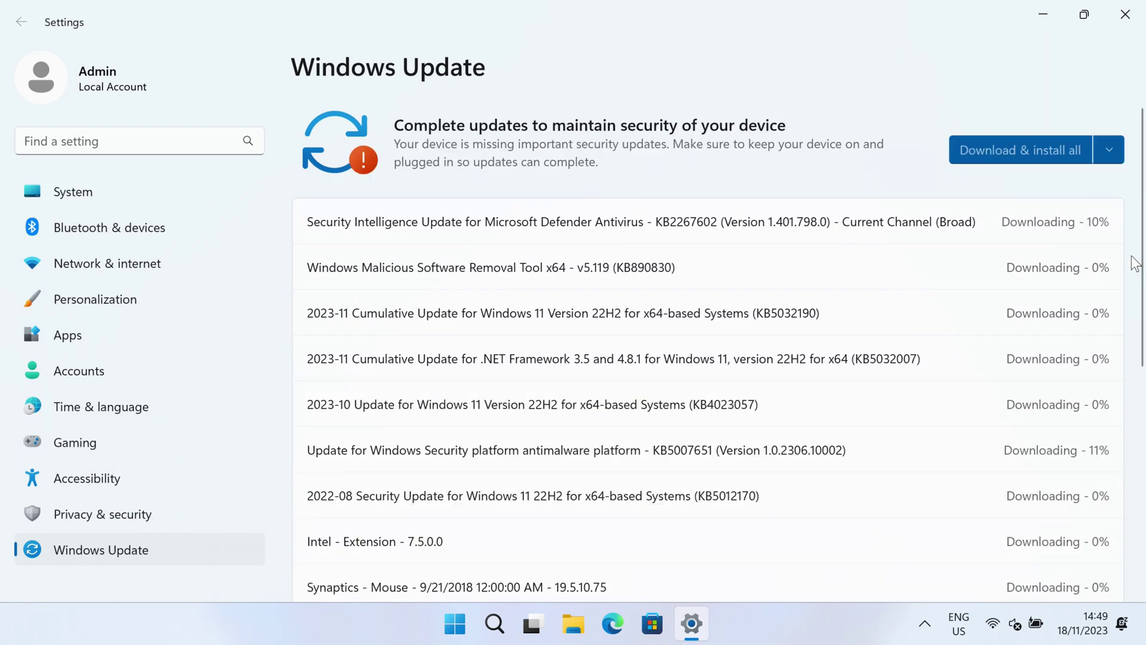
{"action": "left_click_drag", "start_coordinate": [1138, 257], "coordinate": [1130, 382]}
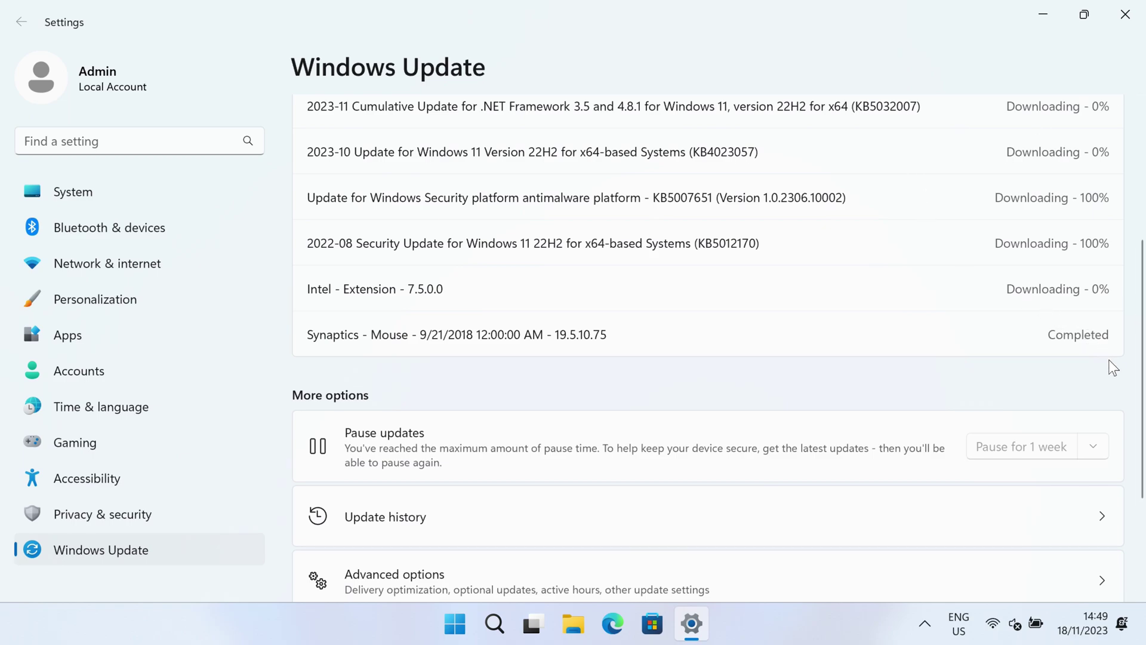
{"action": "left_click_drag", "start_coordinate": [1143, 391], "coordinate": [1142, 459]}
{"action": "left_click", "coordinate": [392, 453]}
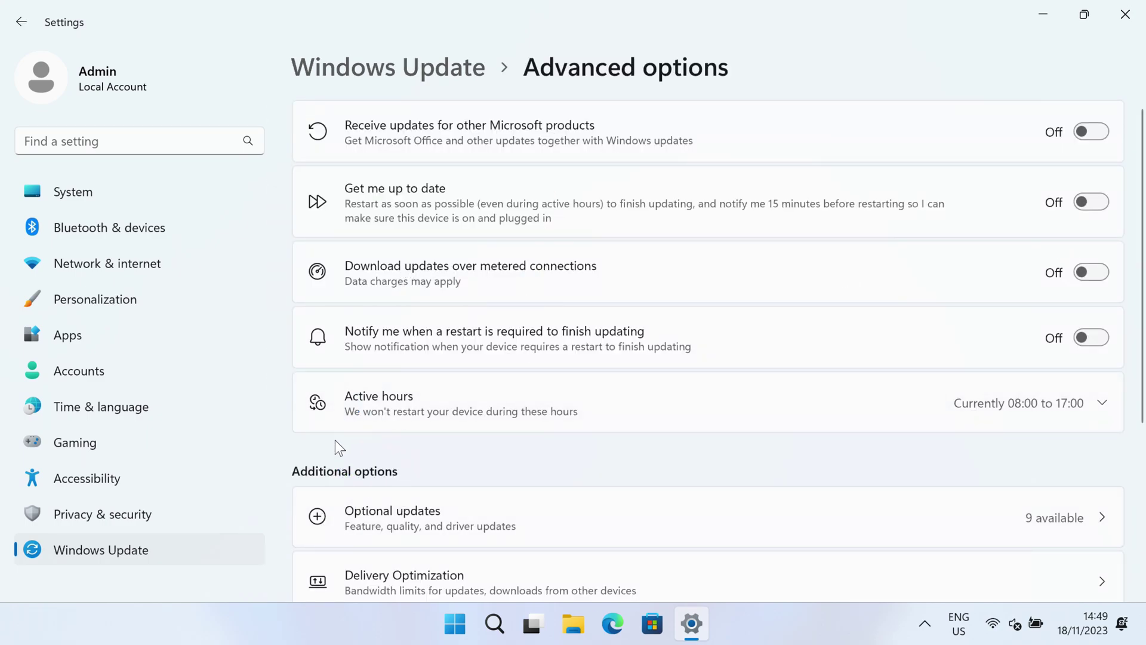
- Under Optional updates, select all nine driver updates, from Realtek MTD to PCI Express Root Port
{"action": "left_click", "coordinate": [380, 522]}
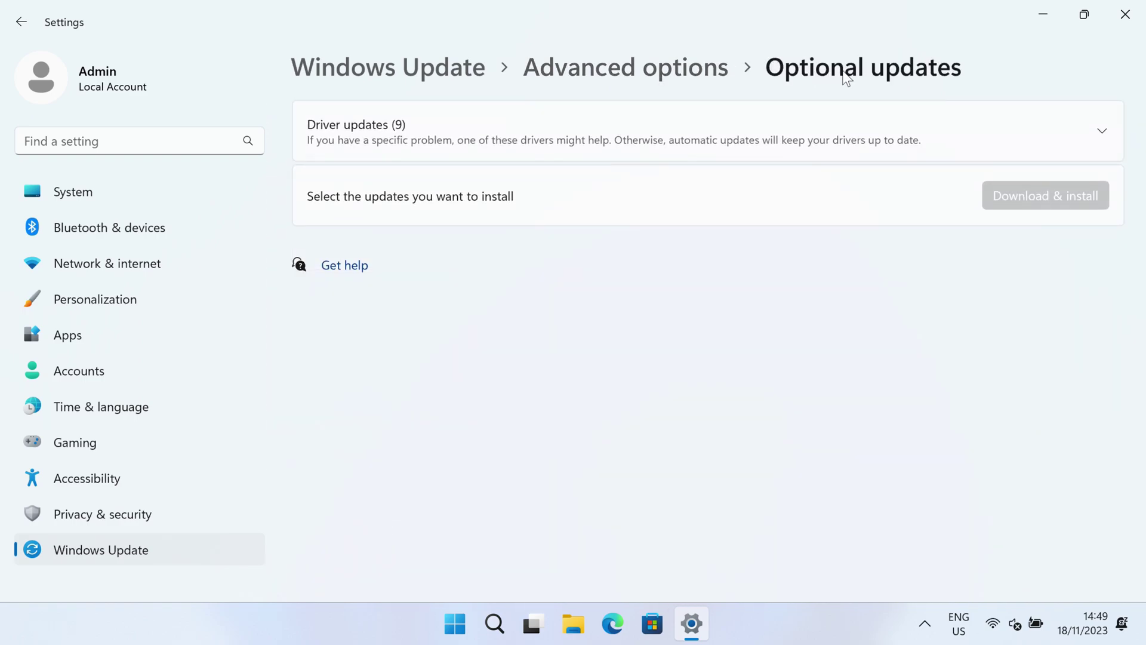
{"action": "left_click", "coordinate": [1010, 128]}
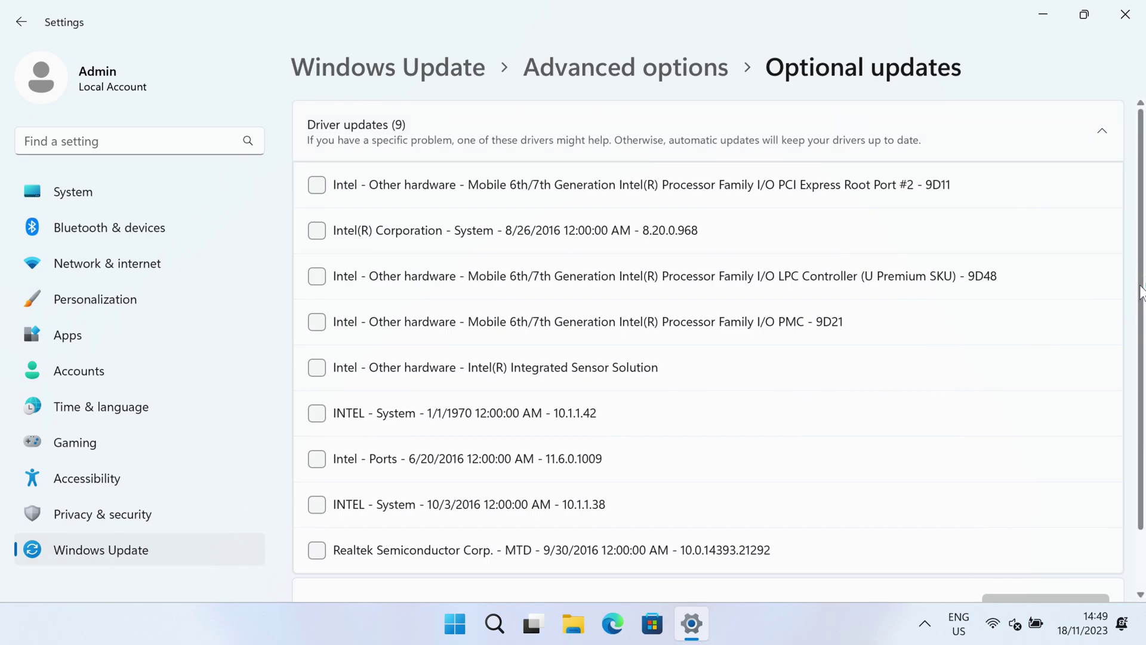
{"action": "left_click_drag", "start_coordinate": [1141, 293], "coordinate": [1143, 327]}
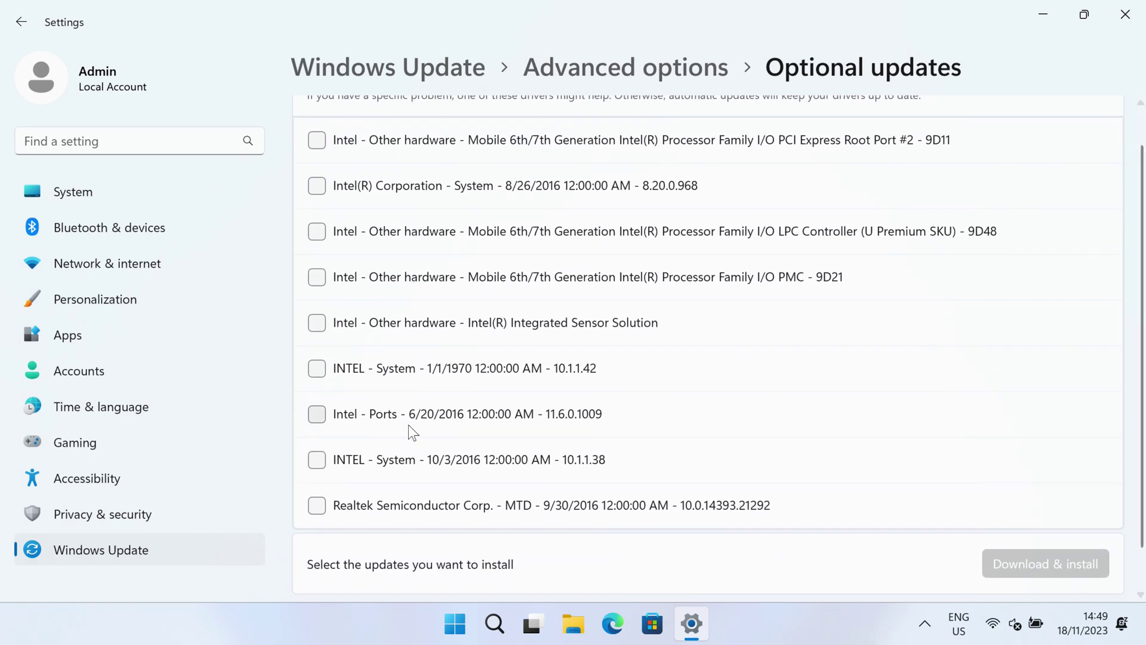
{"action": "left_click", "coordinate": [318, 507]}
{"action": "left_click", "coordinate": [317, 461]}
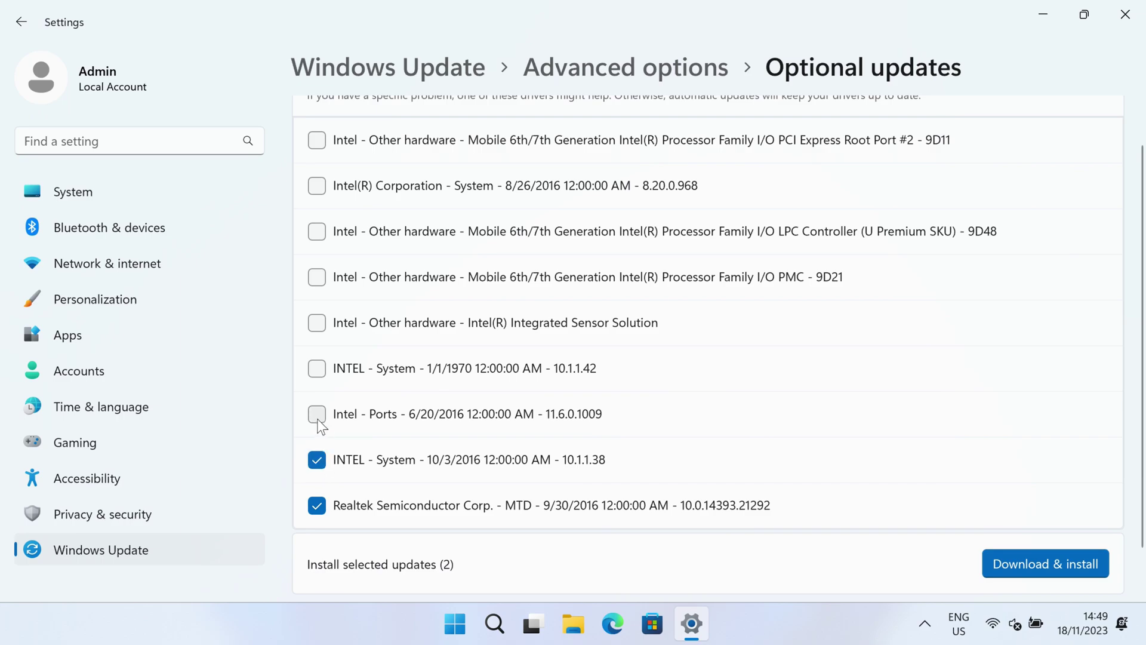
{"action": "left_click", "coordinate": [317, 415]}
{"action": "left_click", "coordinate": [317, 368]}
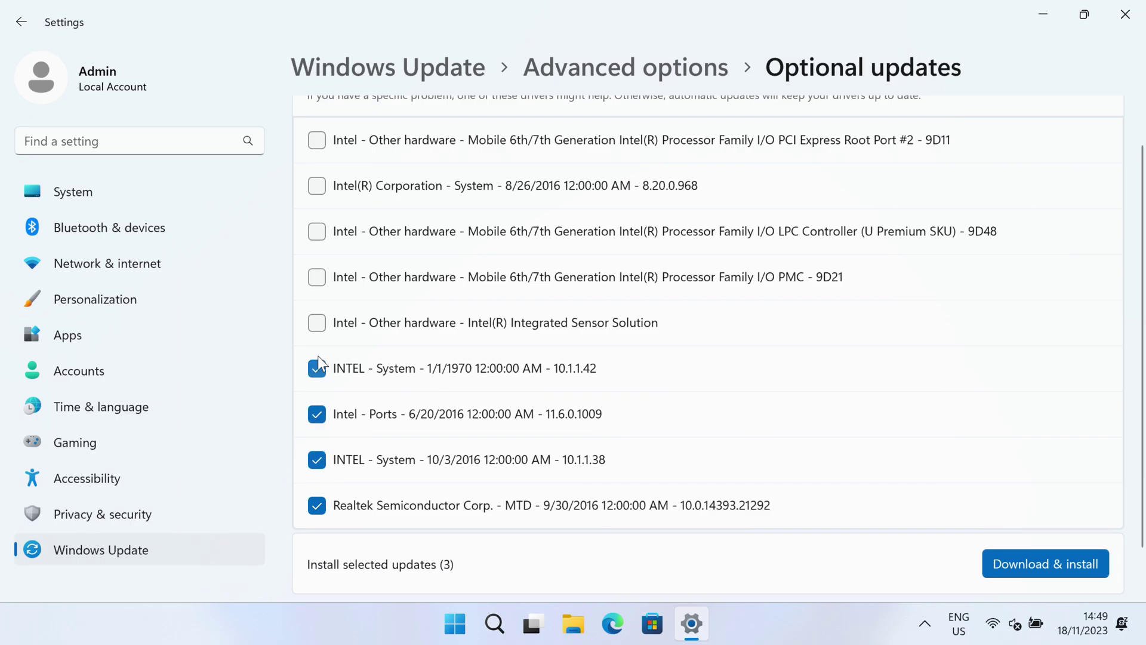
{"action": "left_click", "coordinate": [317, 323]}
{"action": "left_click", "coordinate": [317, 277]}
{"action": "left_click", "coordinate": [317, 232]}
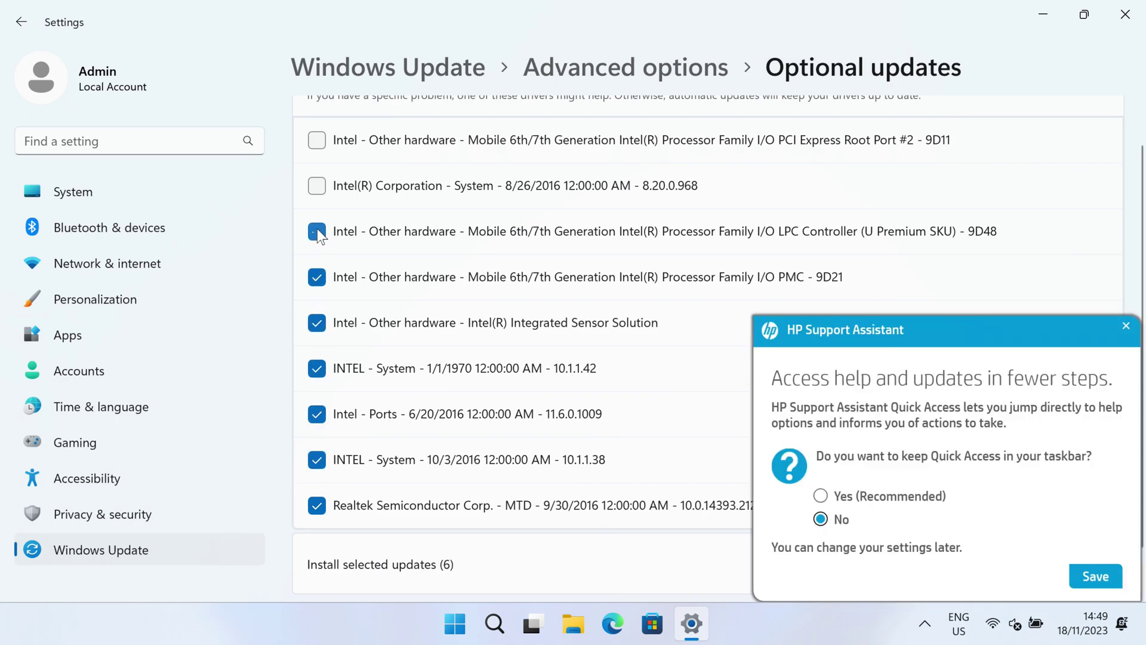
{"action": "left_click", "coordinate": [317, 186]}
{"action": "left_click", "coordinate": [318, 140]}
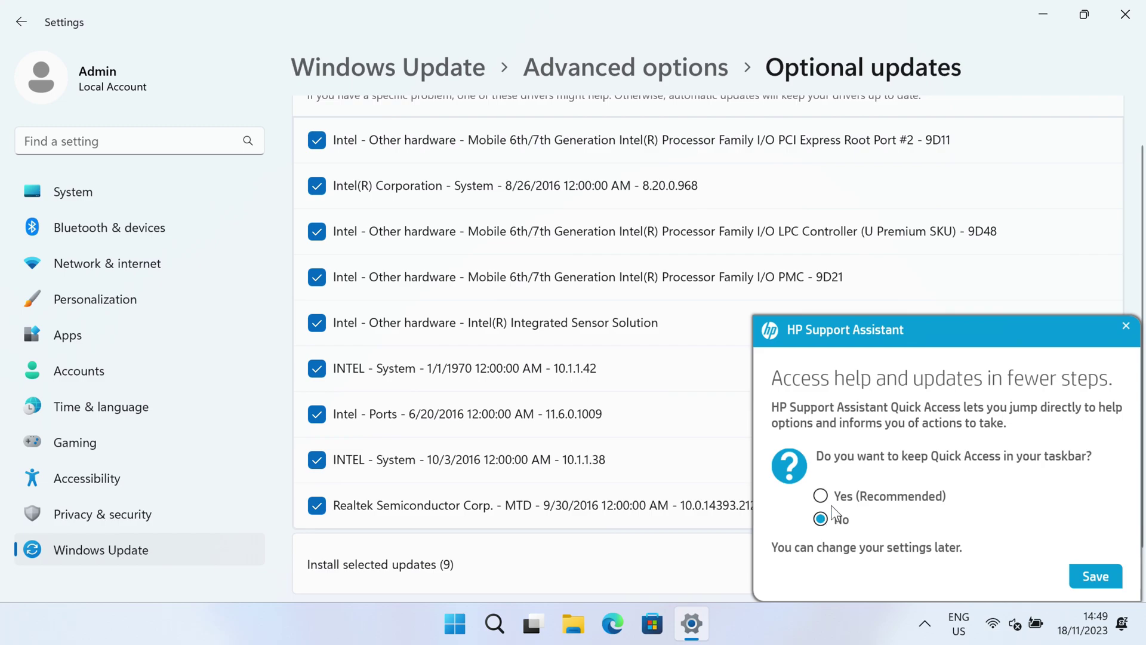
- Decline keeping HP Quick Access in the taskbar and download and install the selected drivers
{"action": "left_click", "coordinate": [1100, 578]}
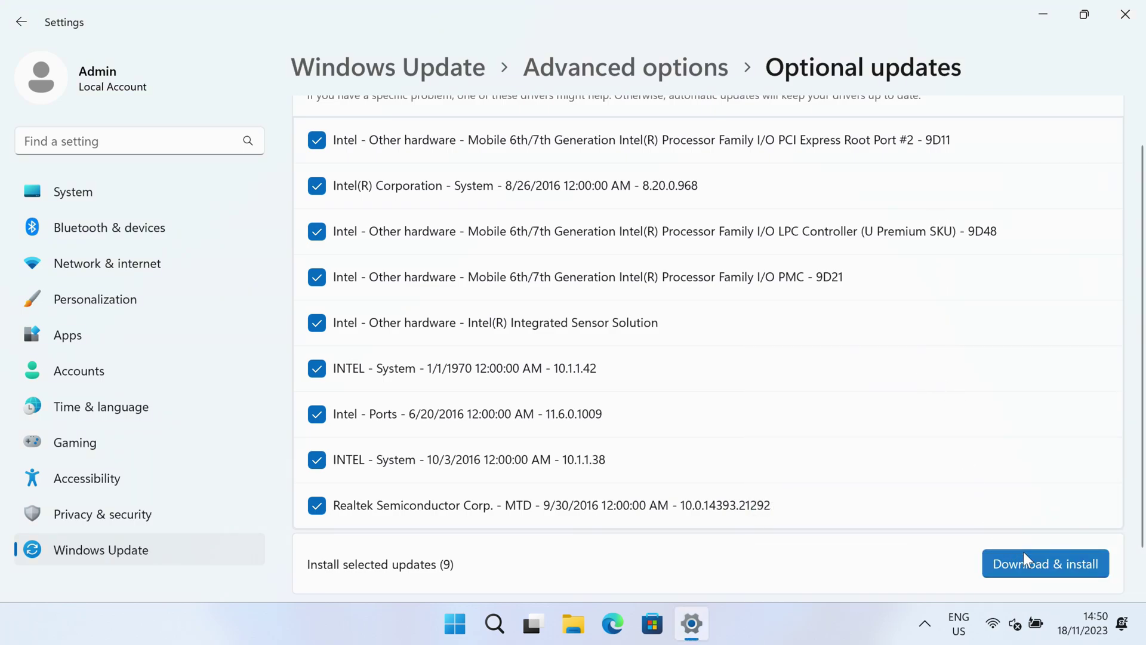
{"action": "left_click", "coordinate": [1029, 558]}
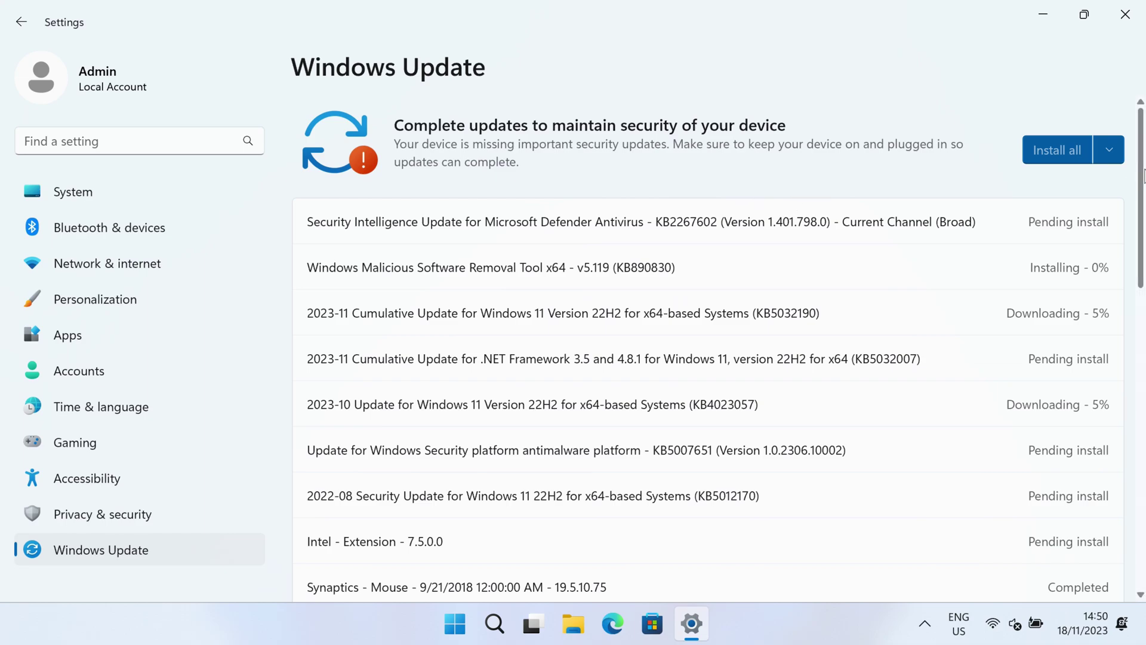
{"action": "left_click_drag", "start_coordinate": [1145, 159], "coordinate": [1144, 184]}
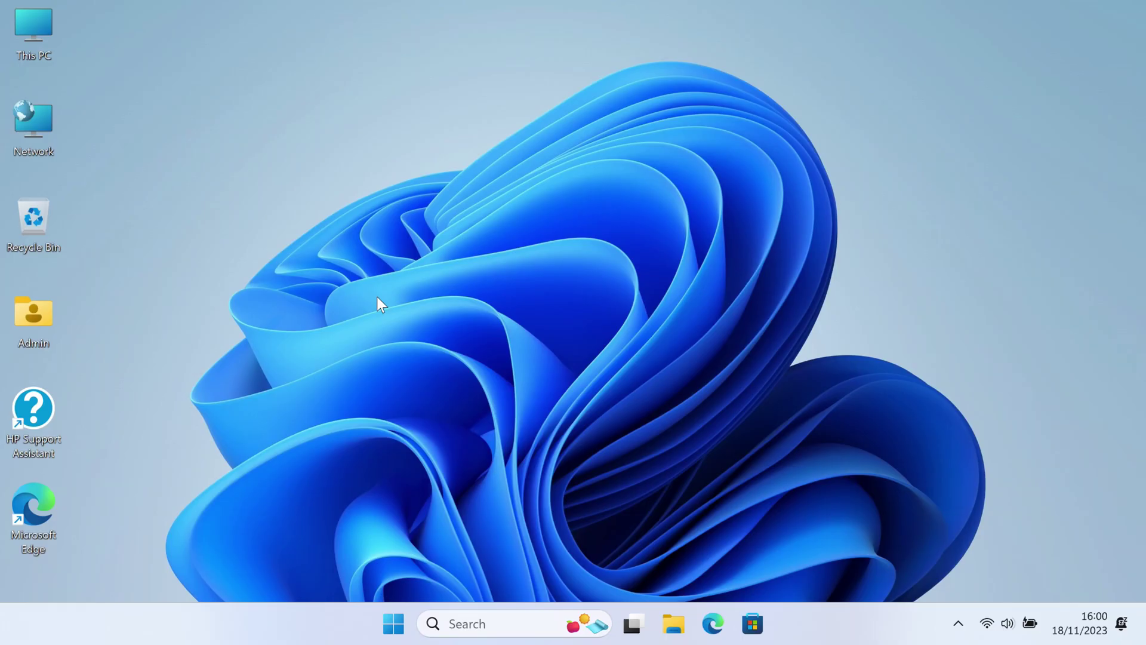
- Search 'windows update', confirm the page reports the PC is up to date, then close Settings
{"action": "left_click", "coordinate": [470, 625]}
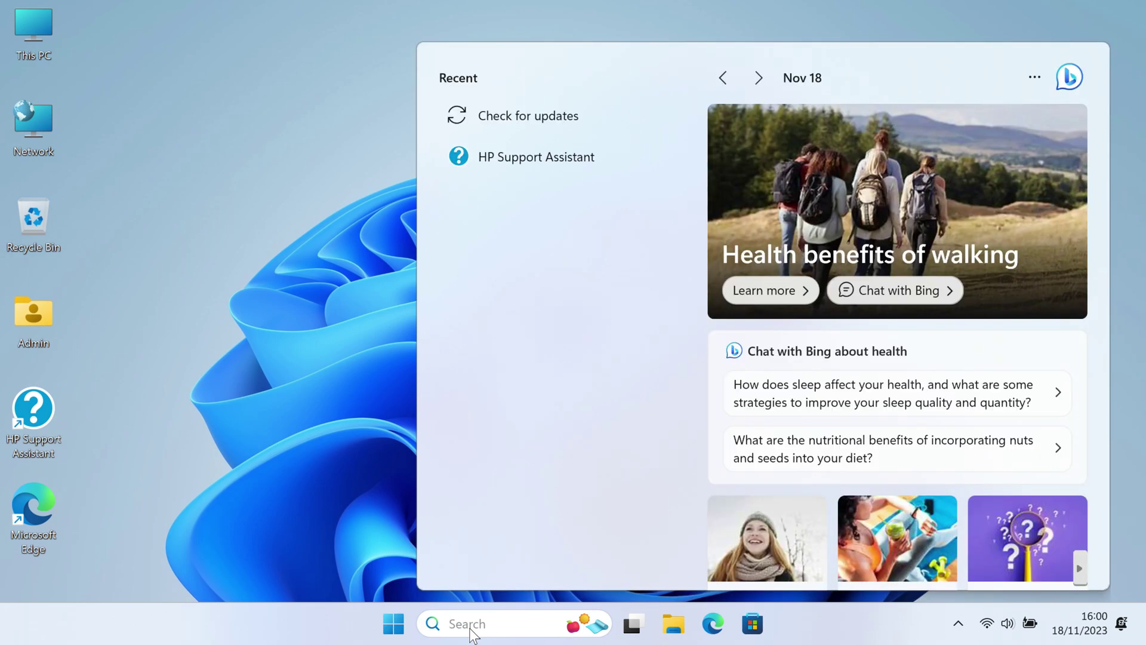
{"action": "type", "text": "s"}
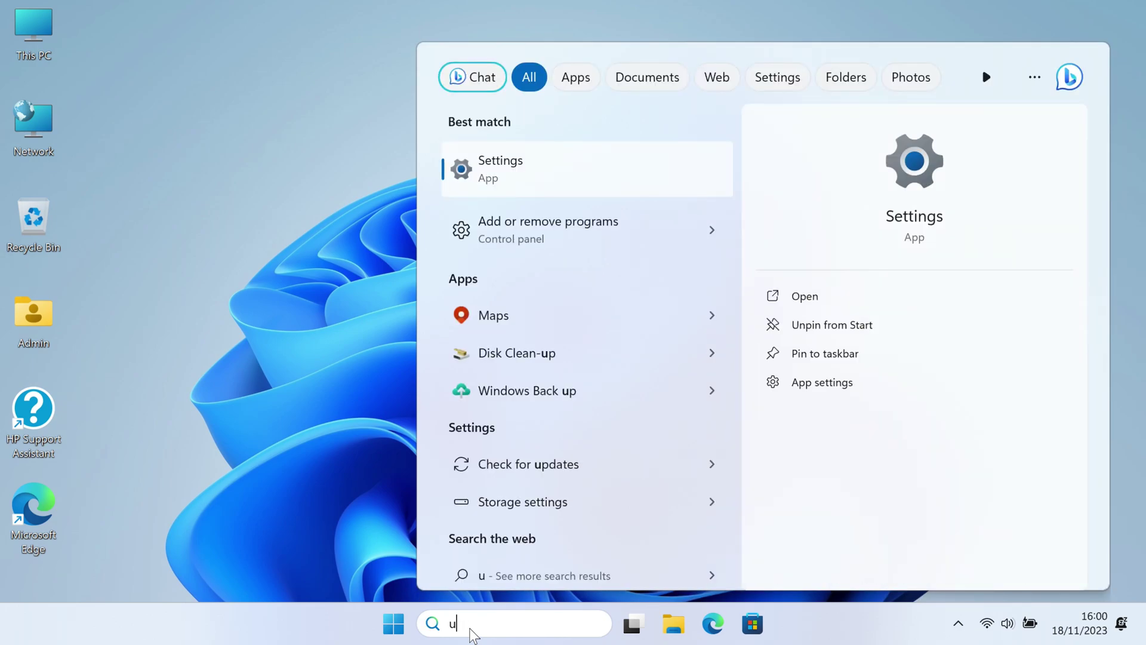
{"action": "key", "text": "BackSpace"}
{"action": "type", "text": "windows updat"}
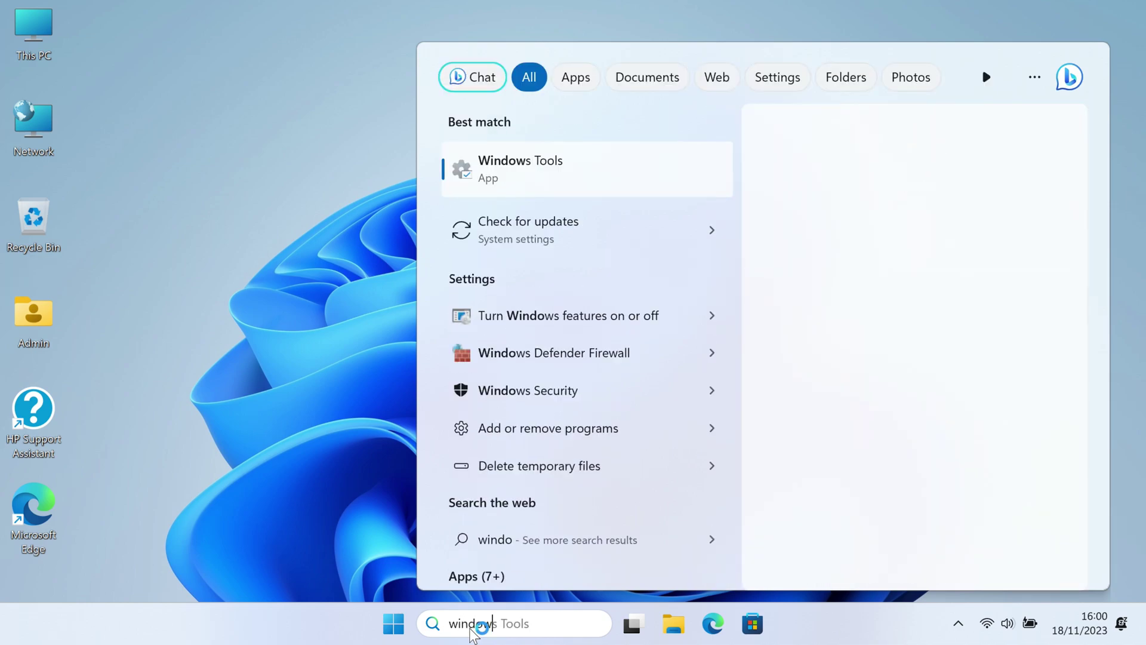
{"action": "type", "text": "e"}
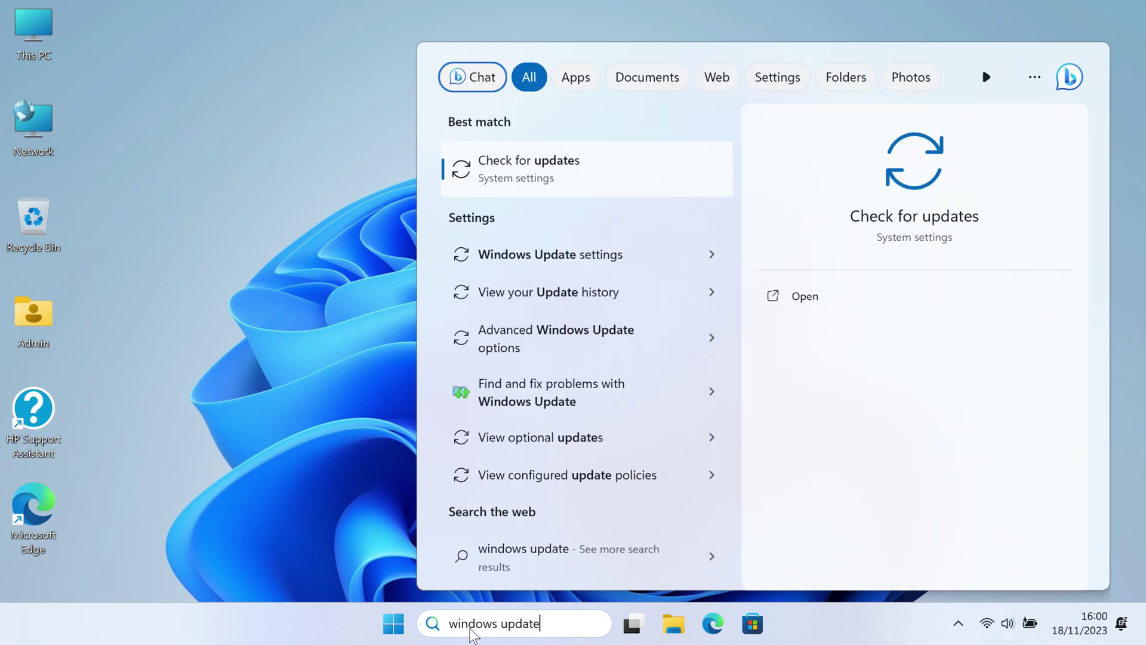
{"action": "key", "text": "Return"}
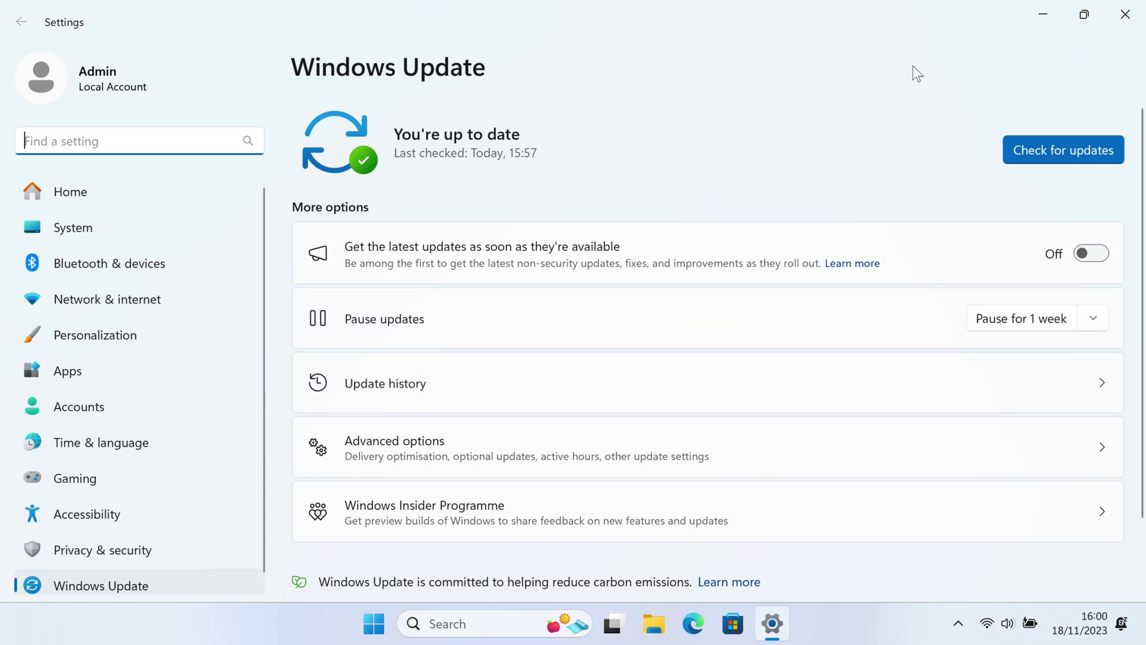
{"action": "left_click", "coordinate": [1138, 23]}
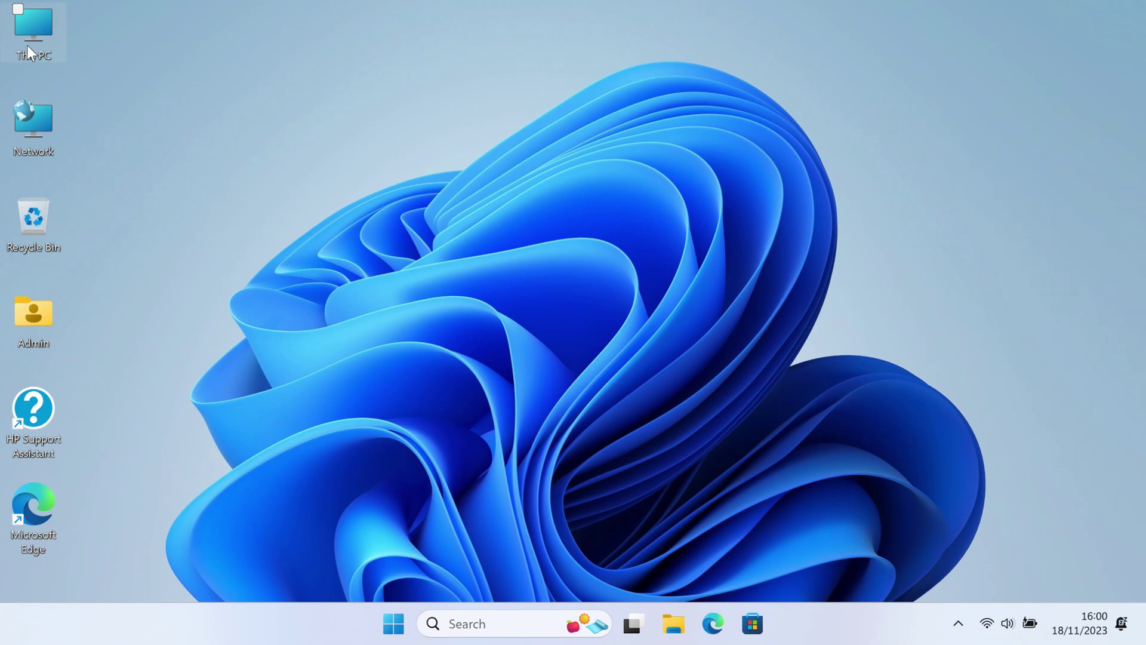
- Open This PC's Properties and scroll the About page down to the Device Manager link
{"action": "left_click", "coordinate": [31, 51]}
{"action": "right_click", "coordinate": [30, 49]}
{"action": "left_click", "coordinate": [133, 257]}
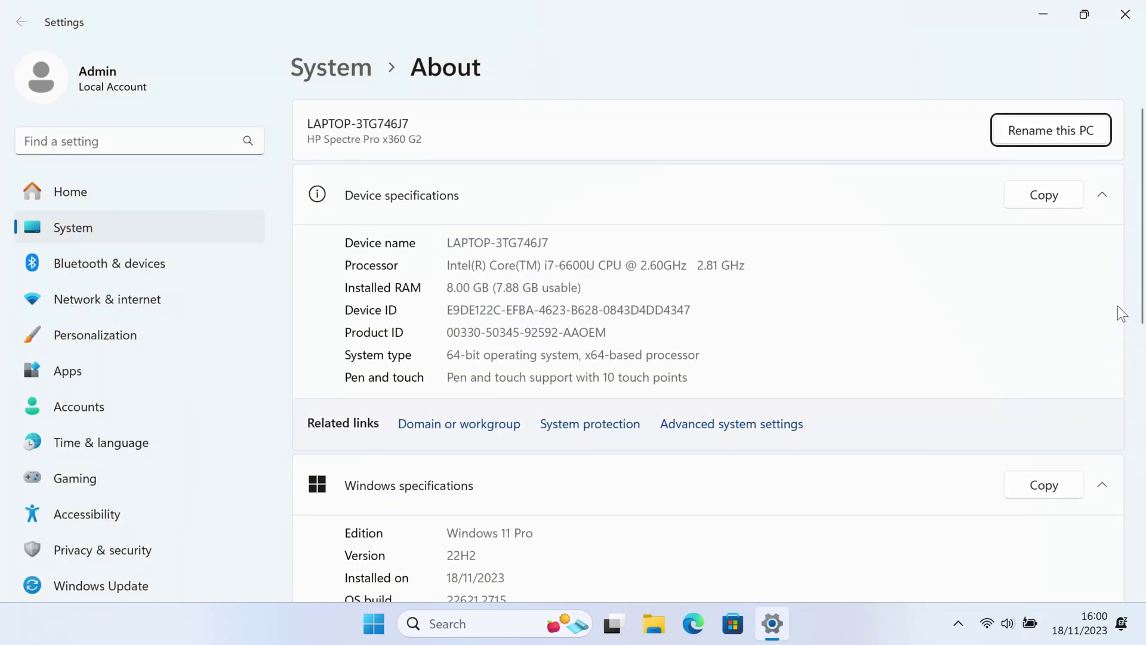
{"action": "scroll", "coordinate": [1118, 306], "scroll_direction": "down", "scroll_amount": 5}
{"action": "scroll", "coordinate": [594, 510], "scroll_direction": "down", "scroll_amount": 3}
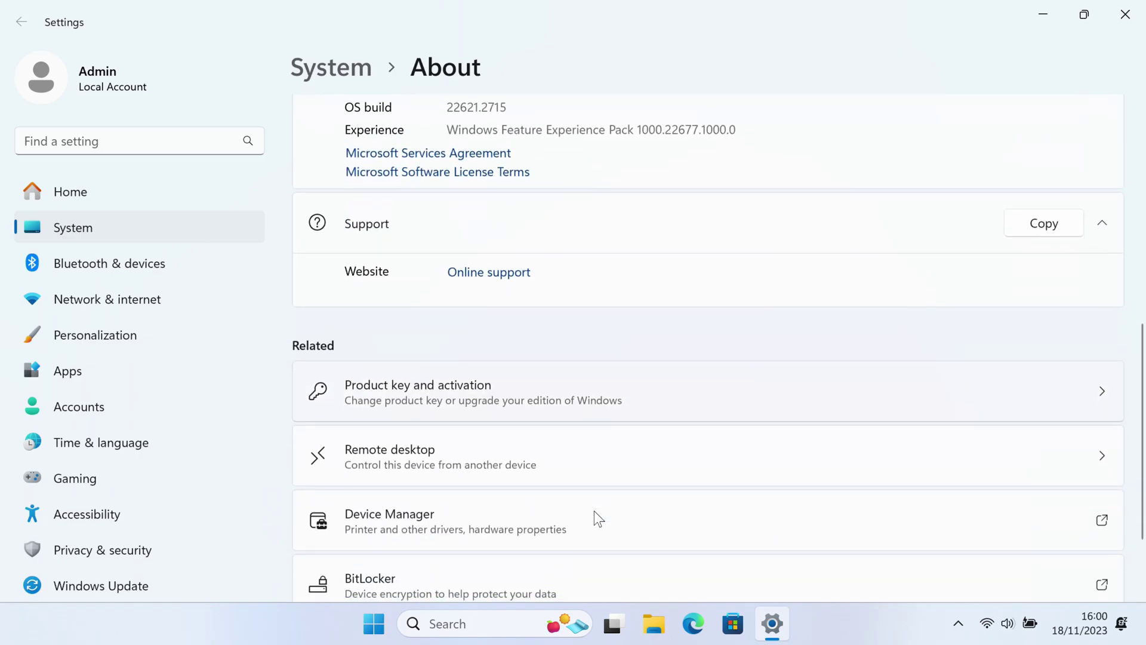
{"action": "scroll", "coordinate": [594, 512], "scroll_direction": "down", "scroll_amount": 2}
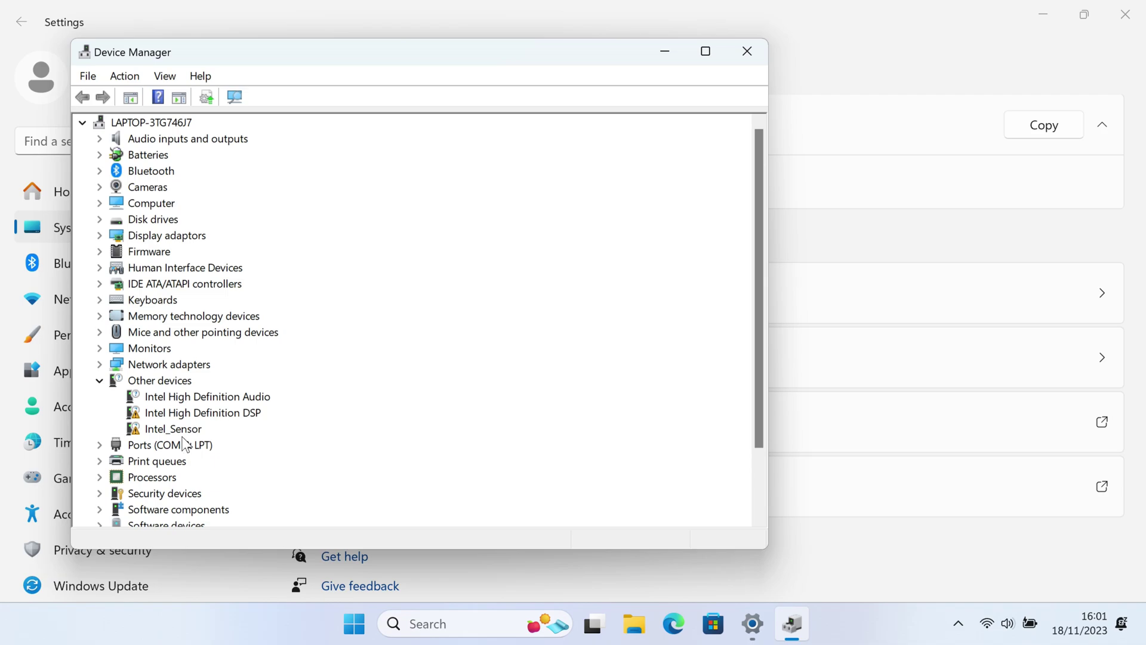
{"action": "left_click", "coordinate": [684, 623]}
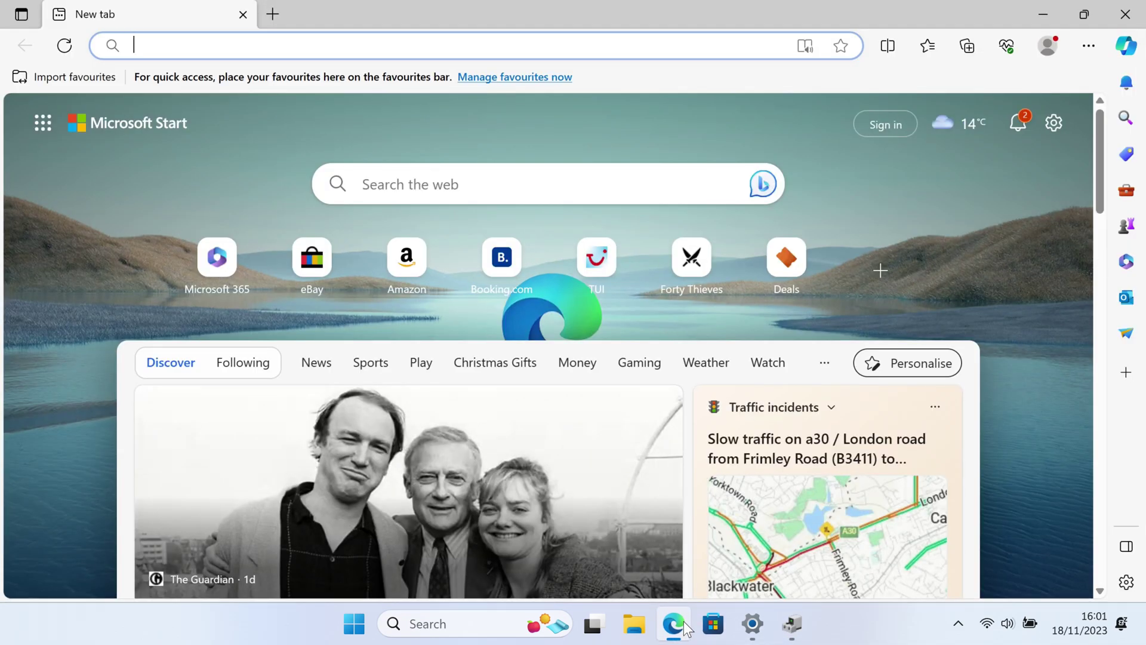
- Go to hp.com/support, dismiss the Conexant audio error, and open the detected Spectre laptop's page
{"action": "type", "text": "hp.com/"}
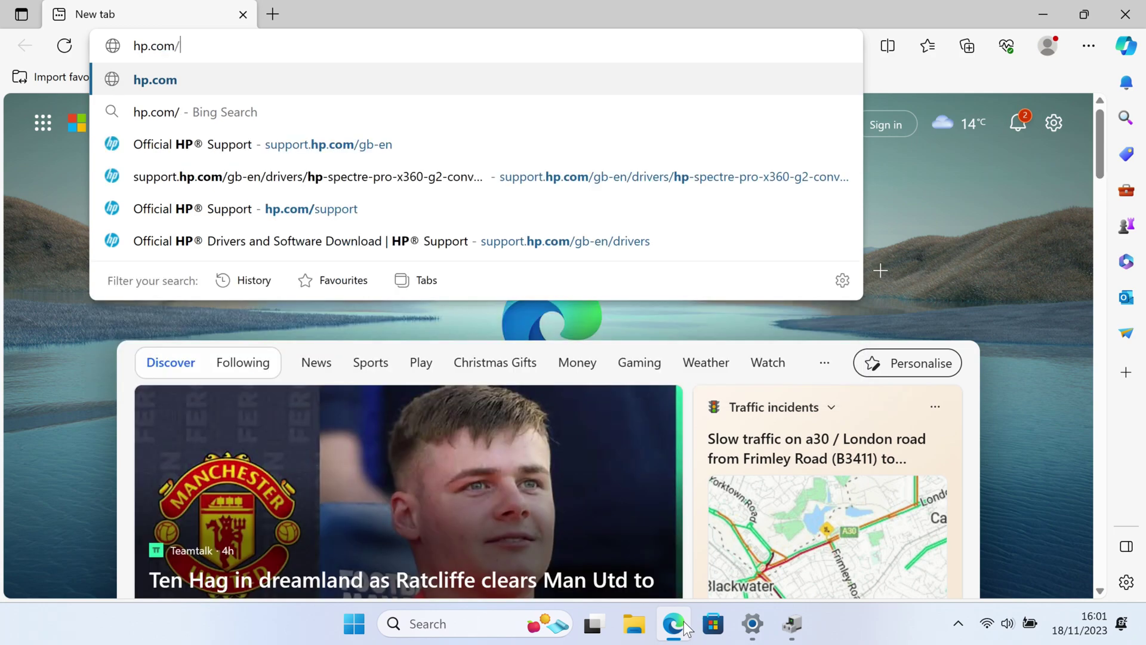
{"action": "type", "text": "supp"}
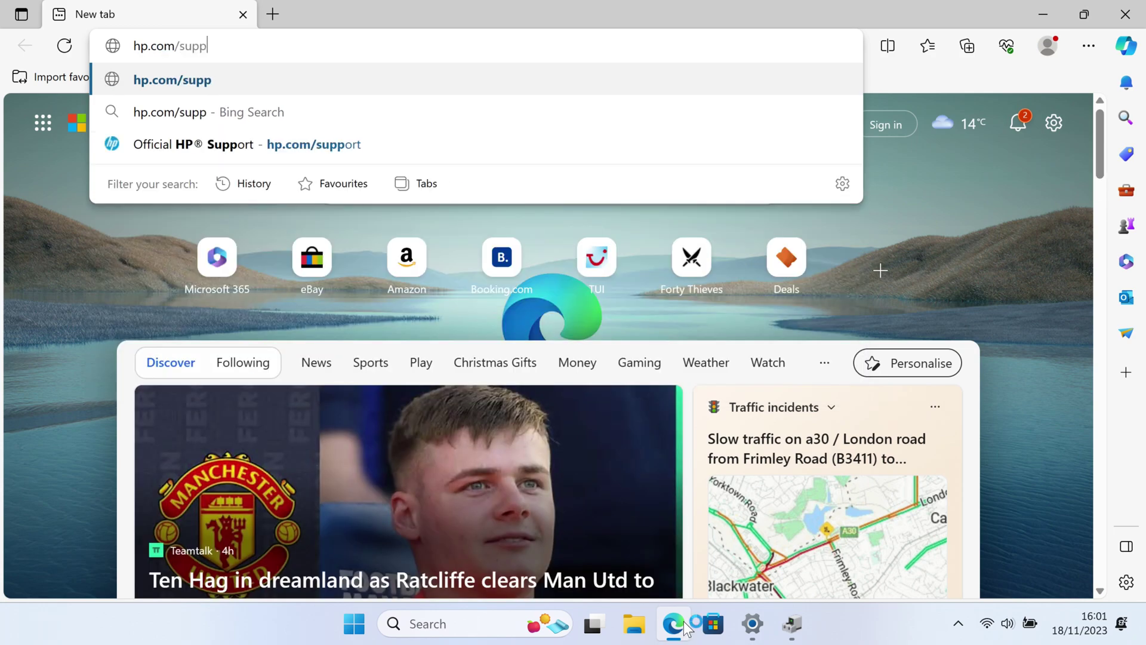
{"action": "type", "text": "ort."}
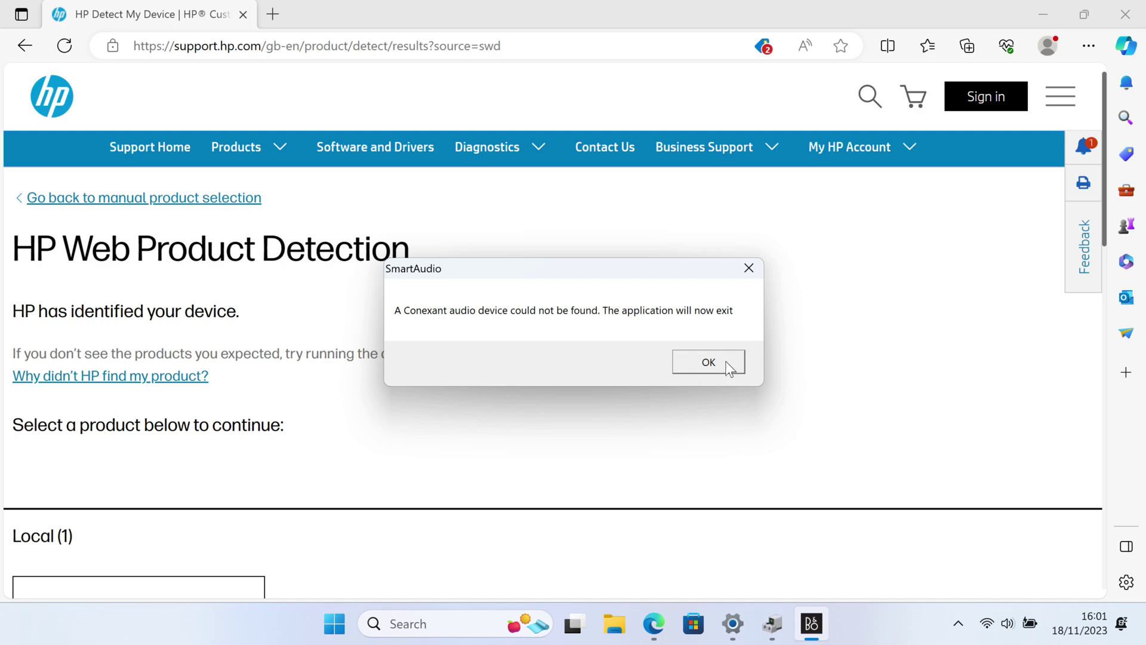
{"action": "left_click", "coordinate": [709, 362]}
{"action": "scroll", "coordinate": [499, 389], "scroll_direction": "down", "scroll_amount": 4}
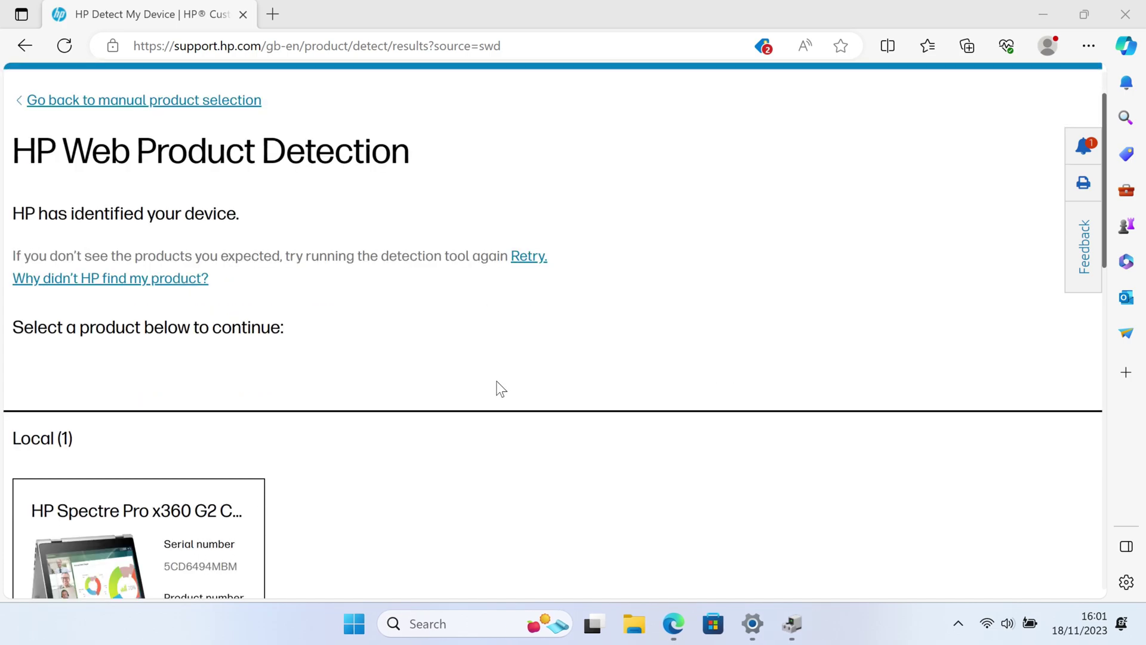
{"action": "left_click", "coordinate": [136, 417]}
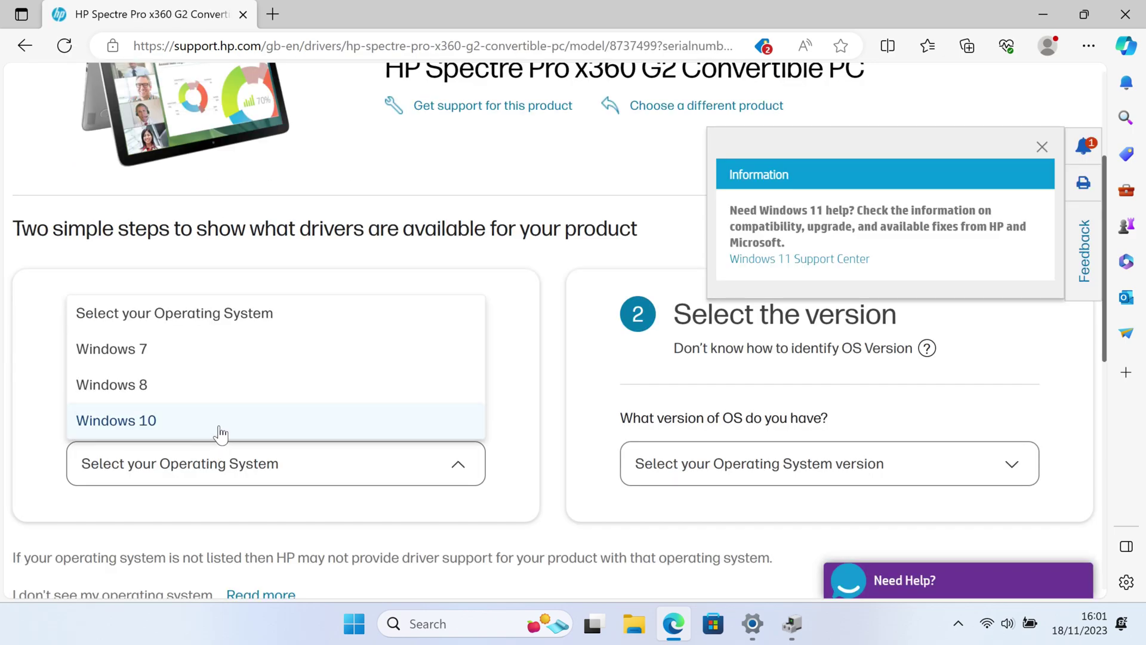
- Select Windows 10 with version Windows 10 (64-bit) and submit to load the drivers list
{"action": "left_click", "coordinate": [220, 431]}
{"action": "left_click", "coordinate": [795, 481]}
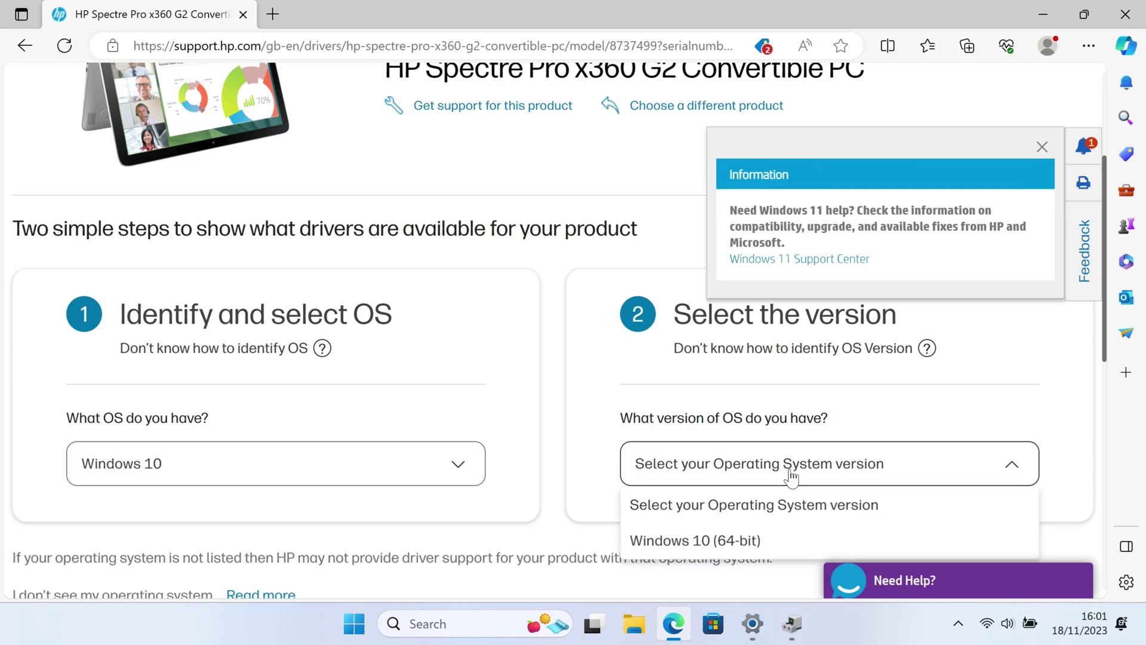
{"action": "left_click", "coordinate": [728, 545]}
{"action": "scroll", "coordinate": [726, 549], "scroll_direction": "down", "scroll_amount": 3}
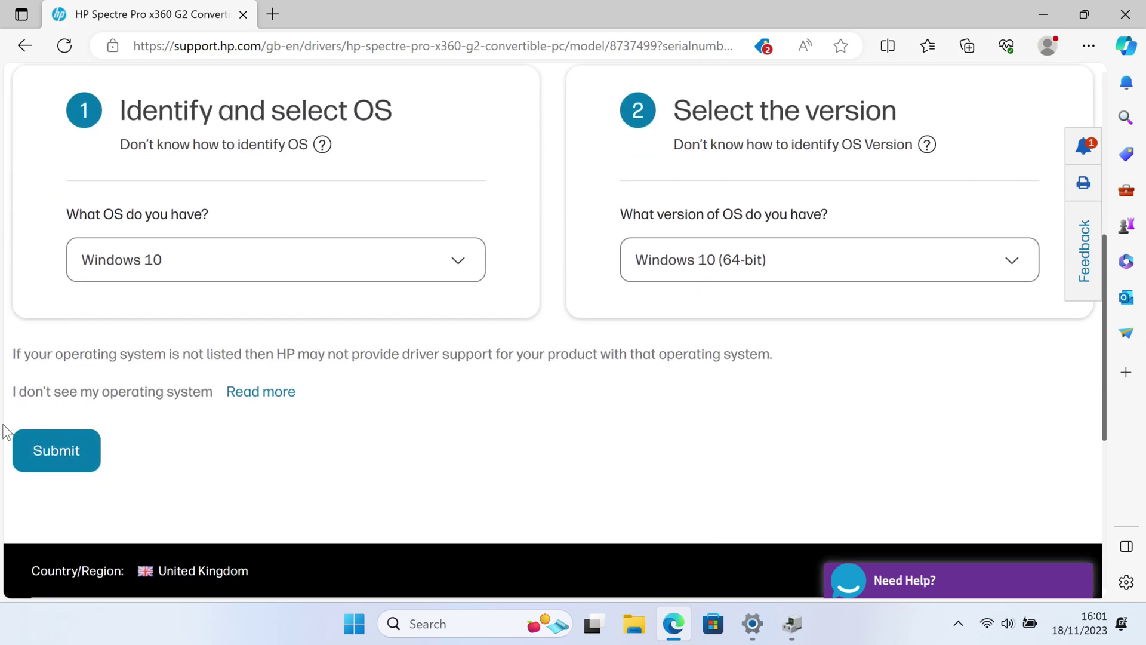
{"action": "left_click", "coordinate": [61, 455]}
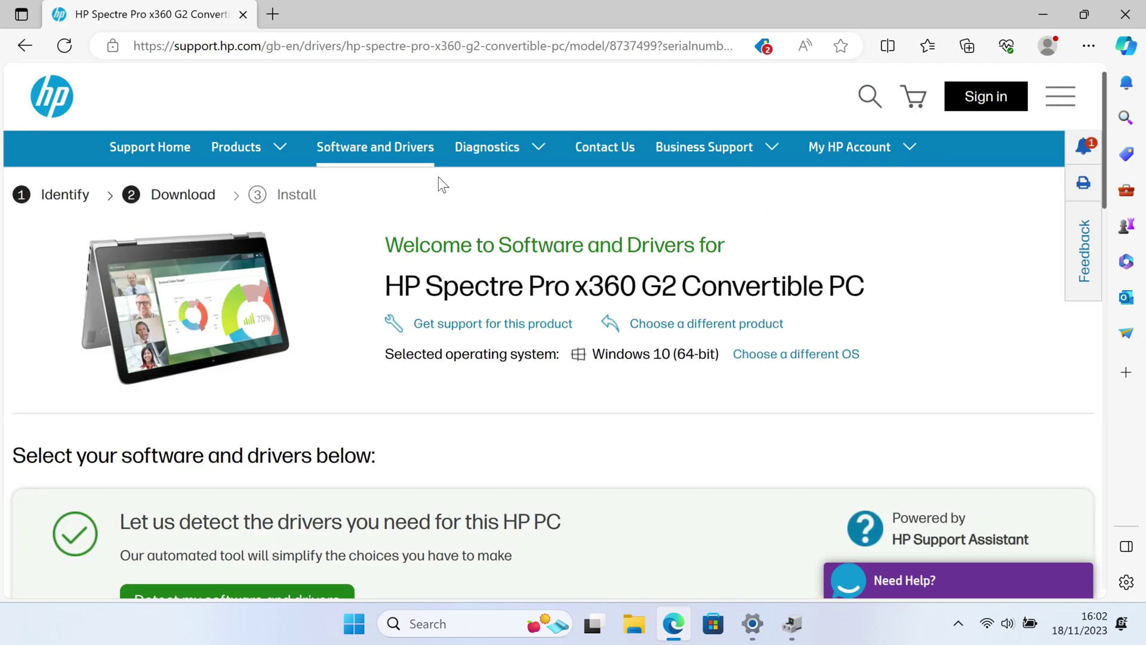
{"action": "scroll", "coordinate": [438, 177], "scroll_direction": "down", "scroll_amount": 10}
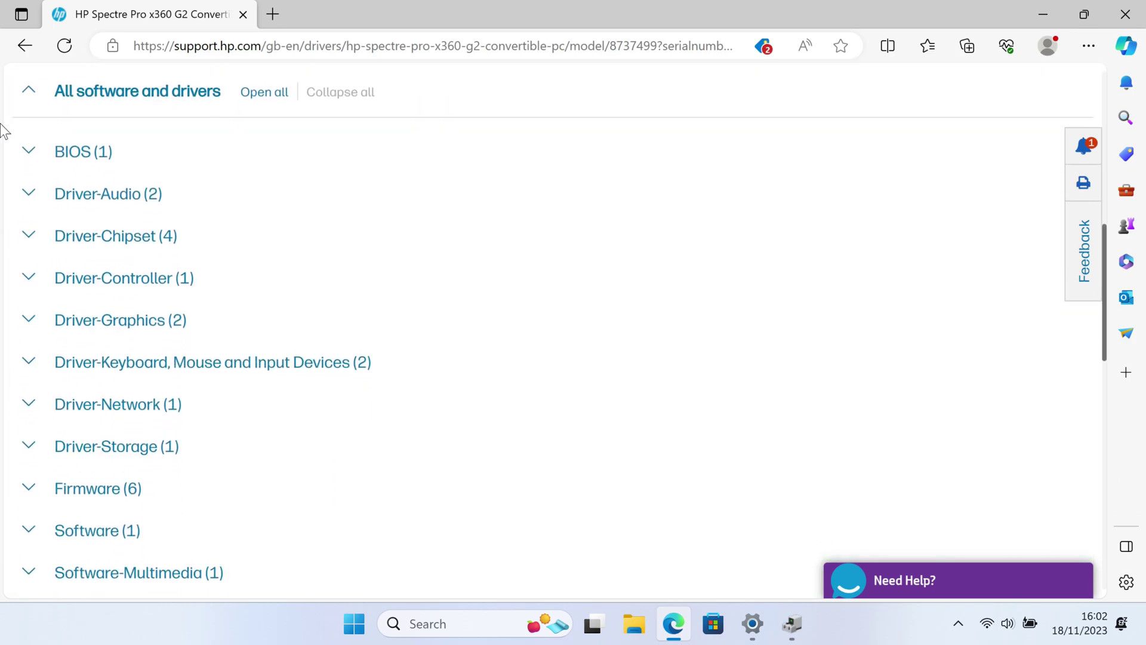
- Under Driver-Audio, download Conexant HD Audio Driver 9.0.68.62 Rev.B through HP's Download and Install Assistant
{"action": "left_click", "coordinate": [32, 192]}
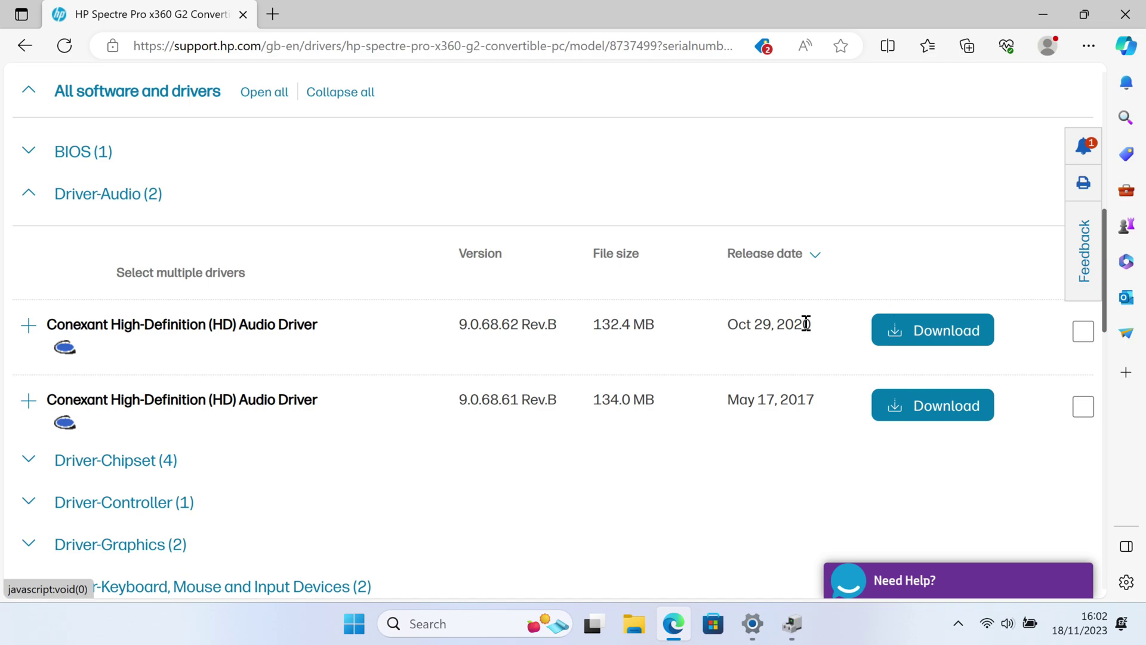
{"action": "left_click", "coordinate": [917, 332]}
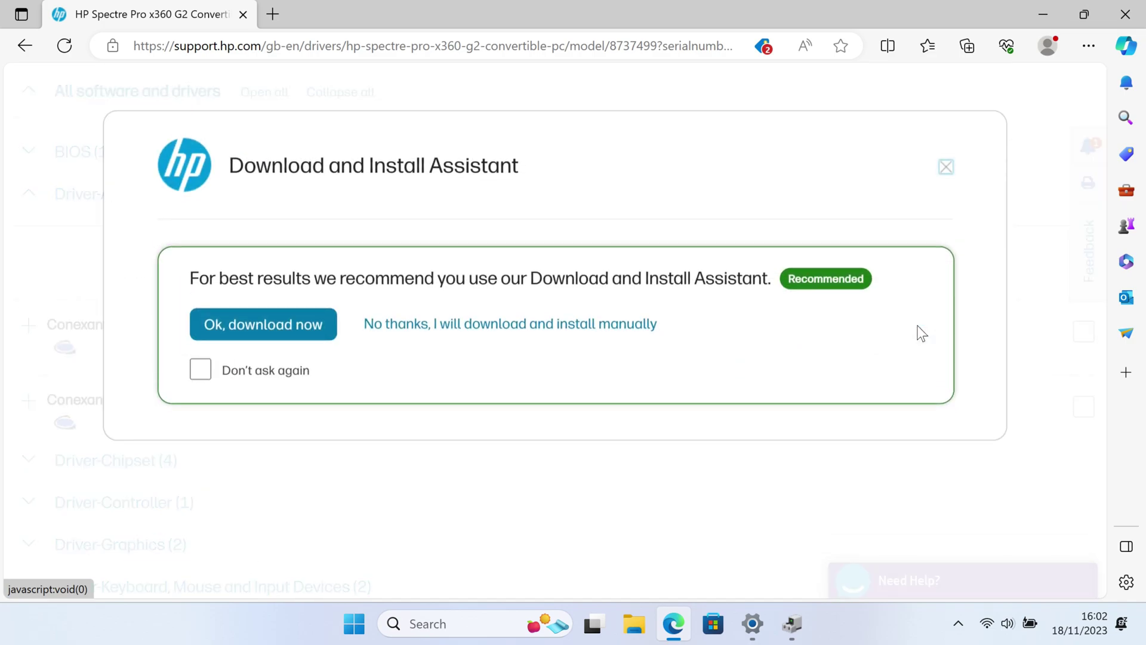
{"action": "left_click", "coordinate": [263, 335]}
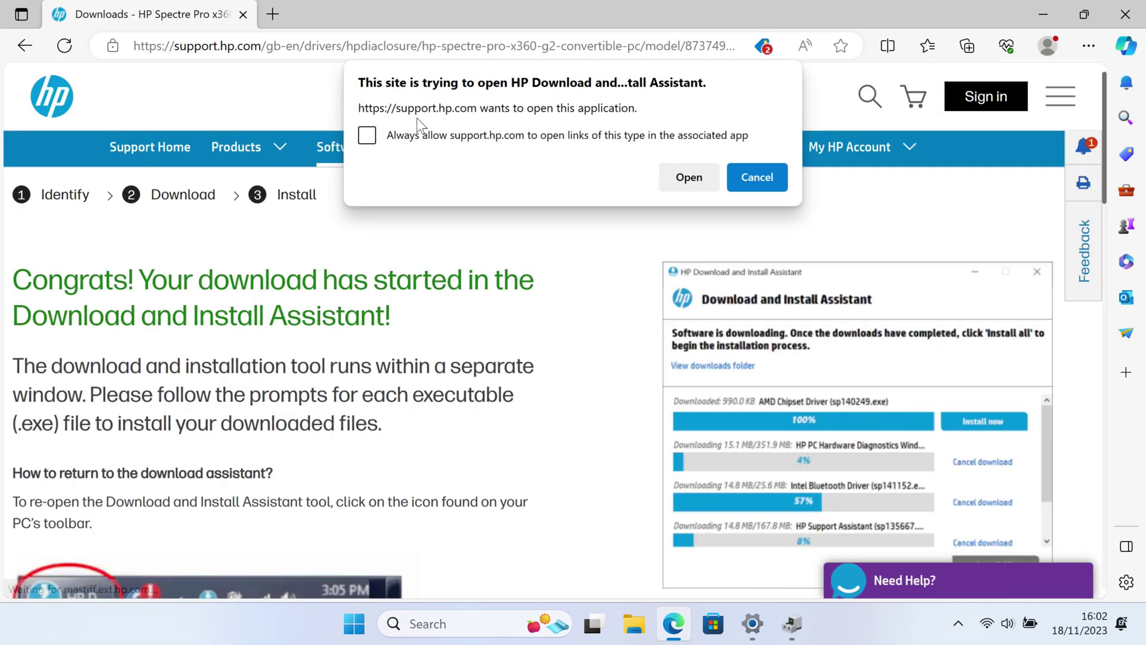
{"action": "left_click", "coordinate": [406, 136]}
- Install the Conexant HD Audio Driver, accepting the licence and extracting to C:\SWSetup\SP110782
{"action": "left_click", "coordinate": [690, 180]}
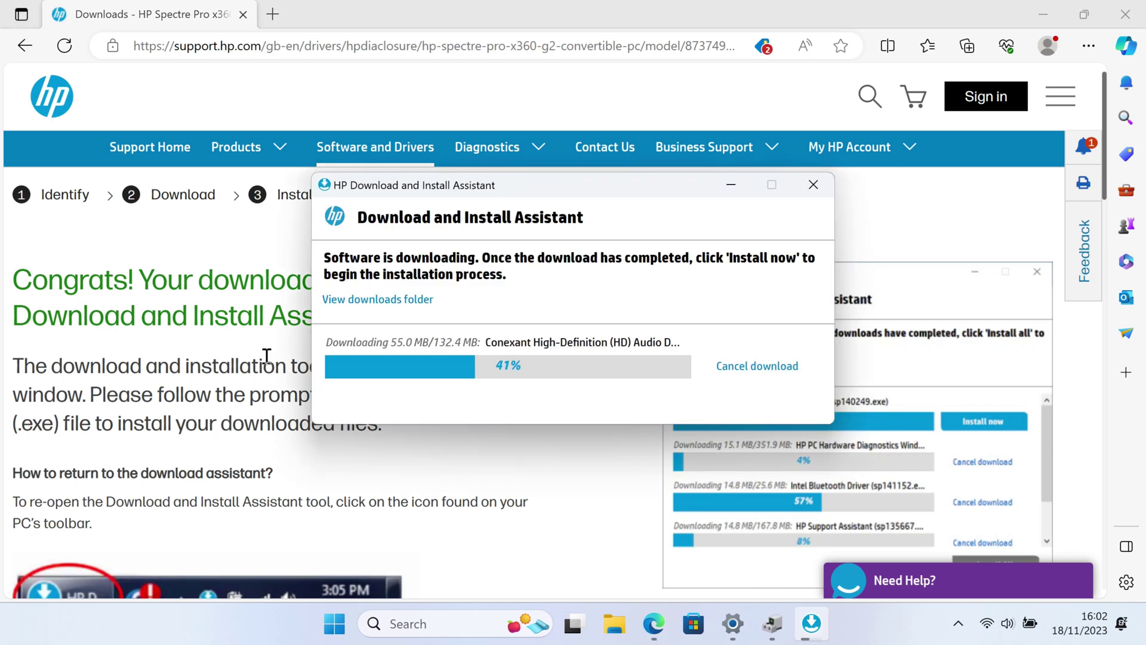
{"action": "left_click", "coordinate": [733, 368]}
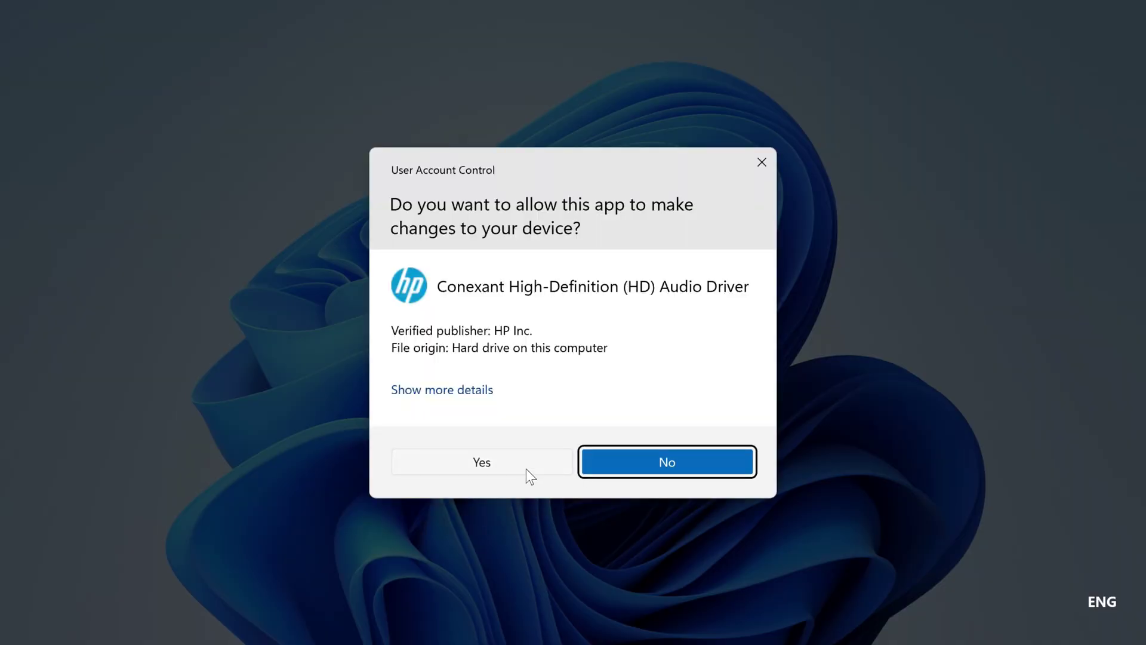
{"action": "left_click", "coordinate": [525, 469]}
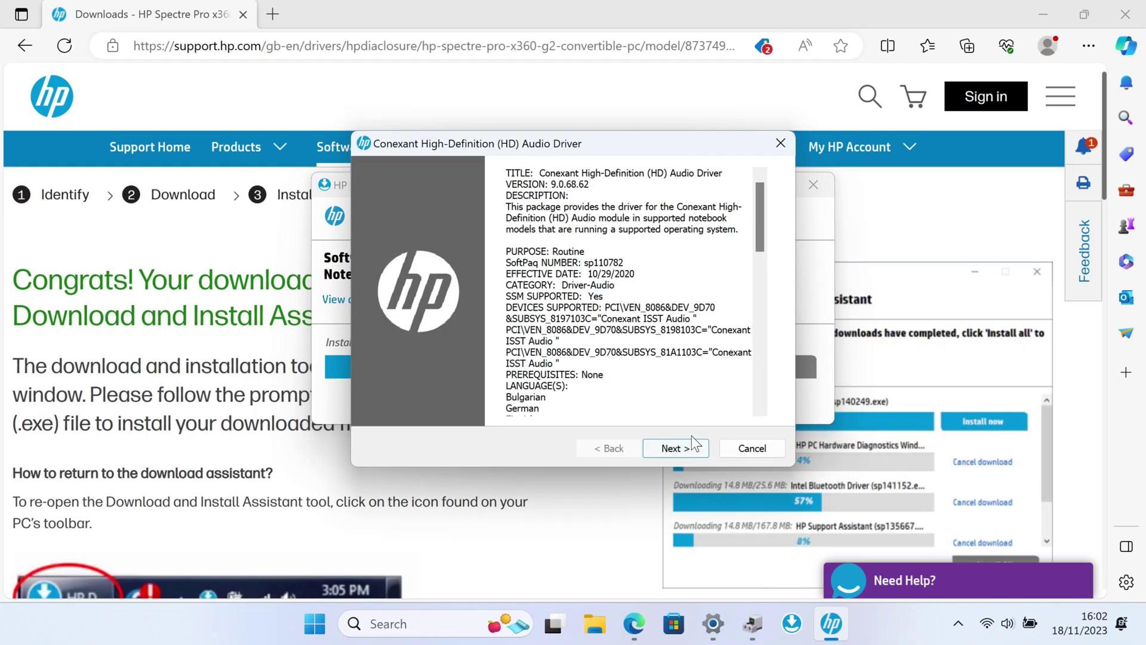
{"action": "left_click", "coordinate": [688, 447]}
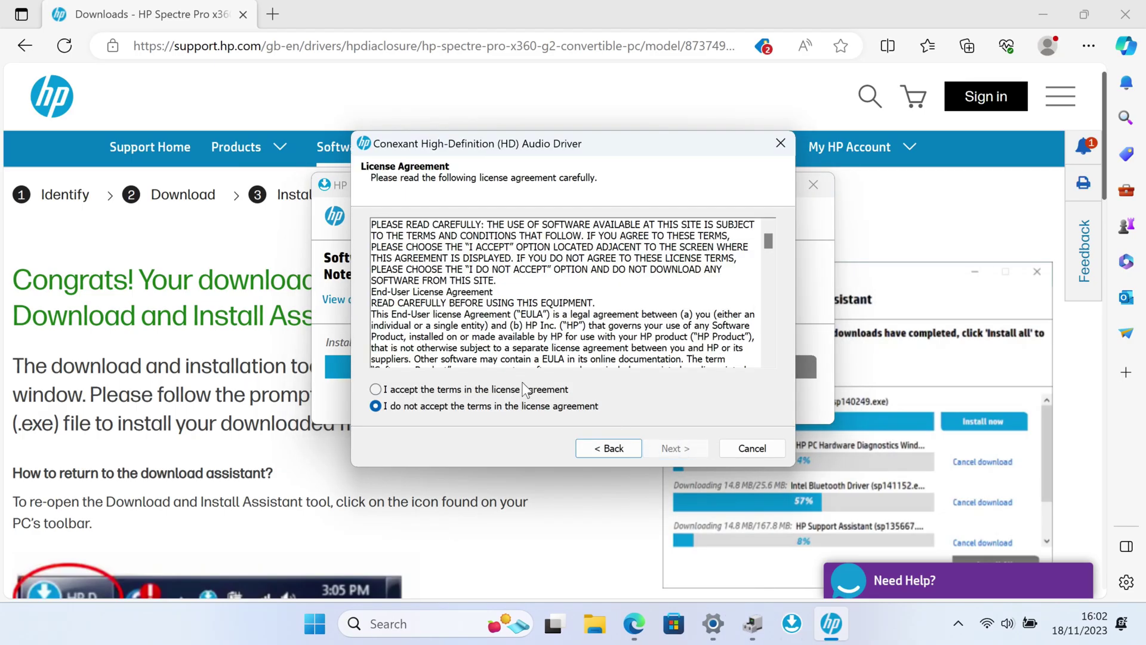
{"action": "left_click", "coordinate": [529, 389]}
{"action": "left_click", "coordinate": [687, 449]}
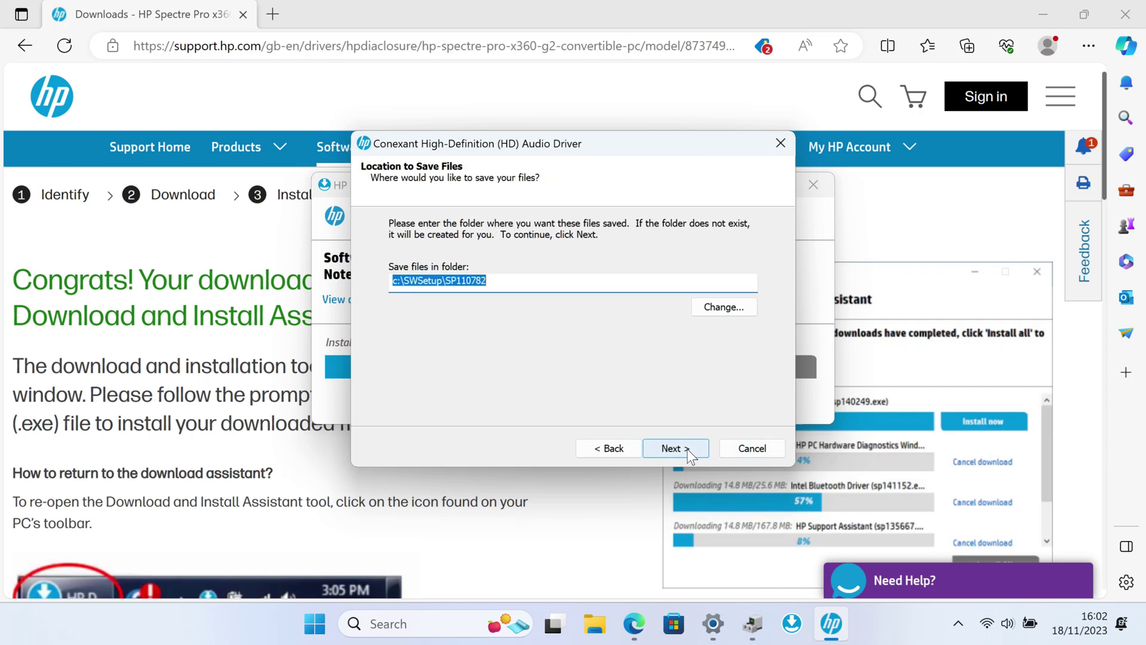
{"action": "left_click", "coordinate": [687, 449]}
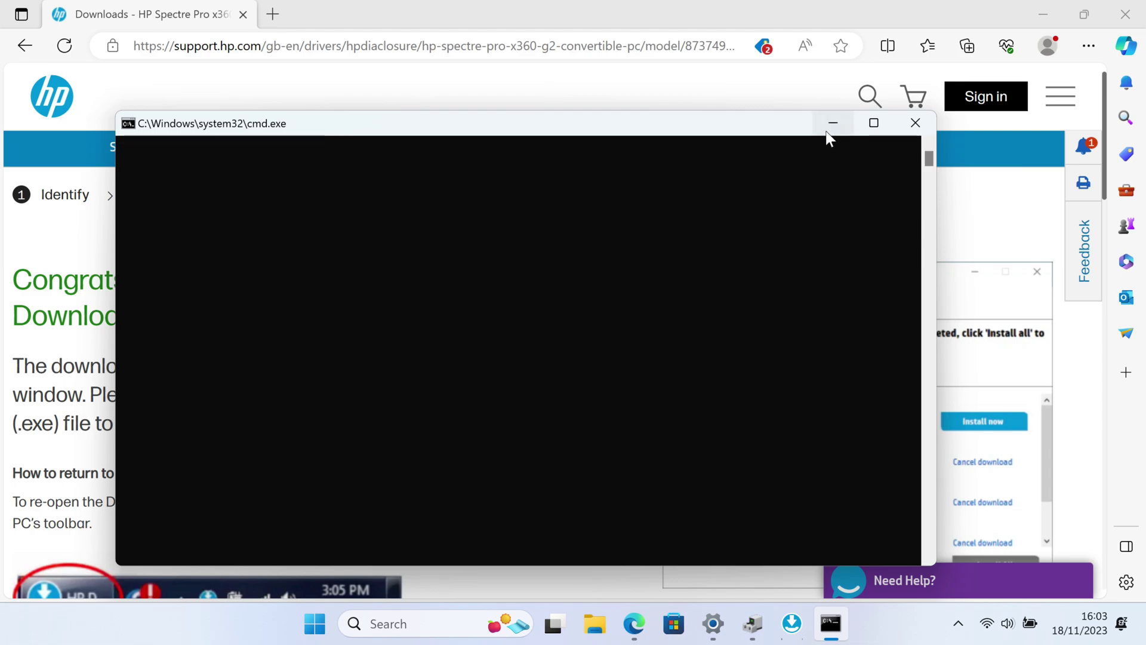
{"action": "left_click", "coordinate": [834, 123]}
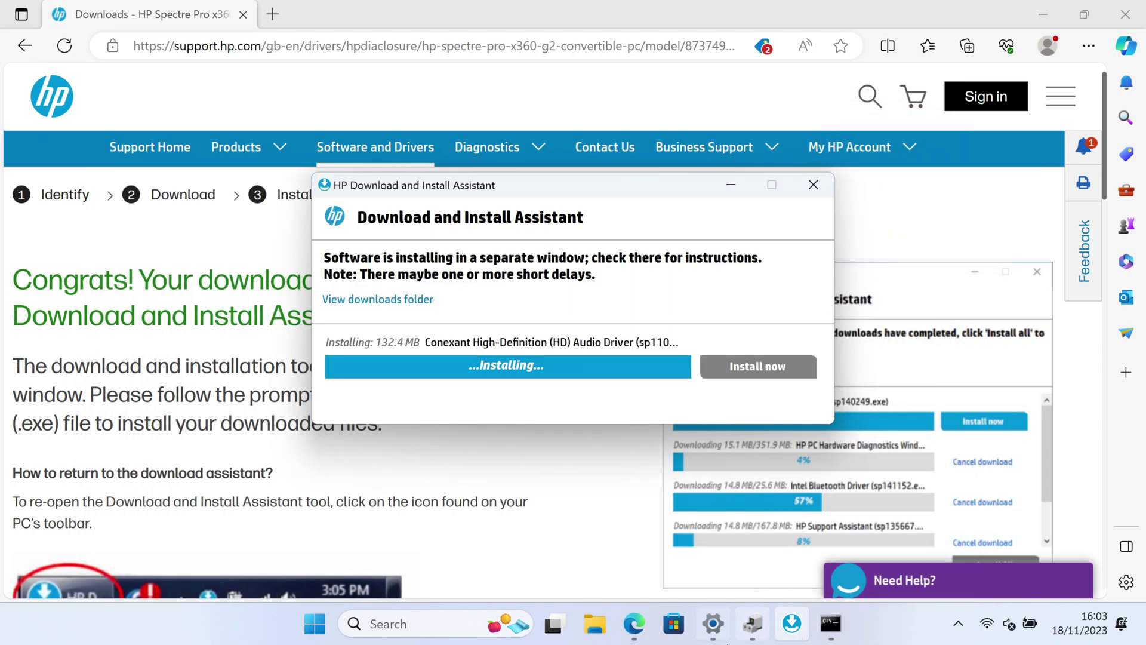
{"action": "left_click", "coordinate": [757, 636]}
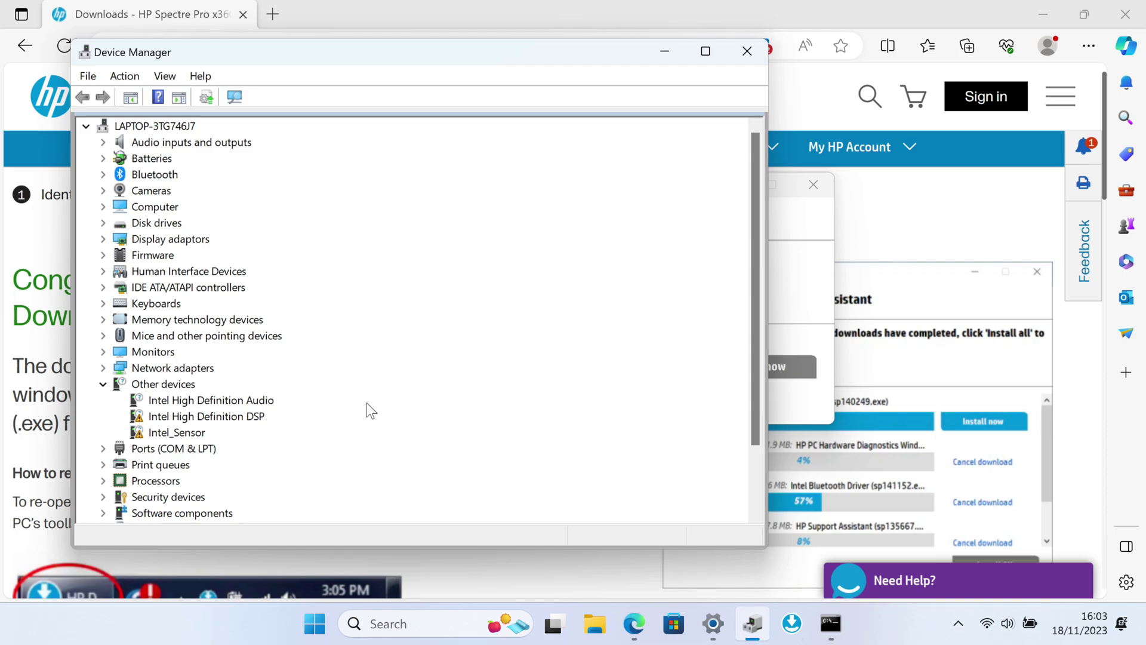
- Rerun the Conexant installer, accept its licence, dismiss the extraction error, and close HP's assistant
{"action": "left_click", "coordinate": [757, 350]}
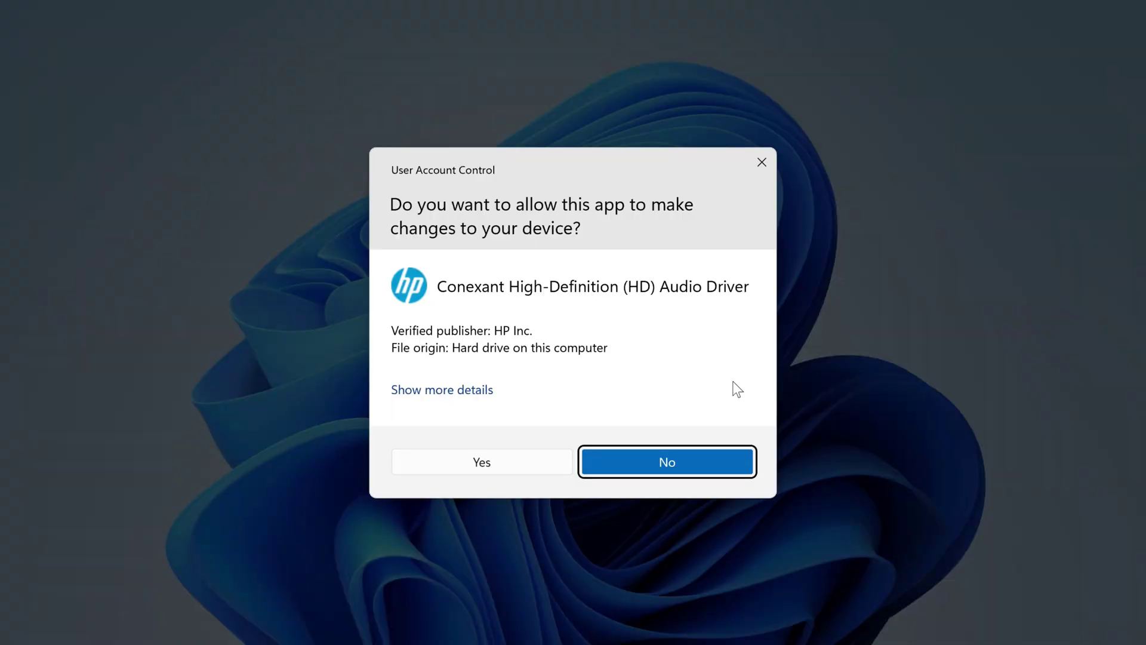
{"action": "left_click", "coordinate": [529, 463]}
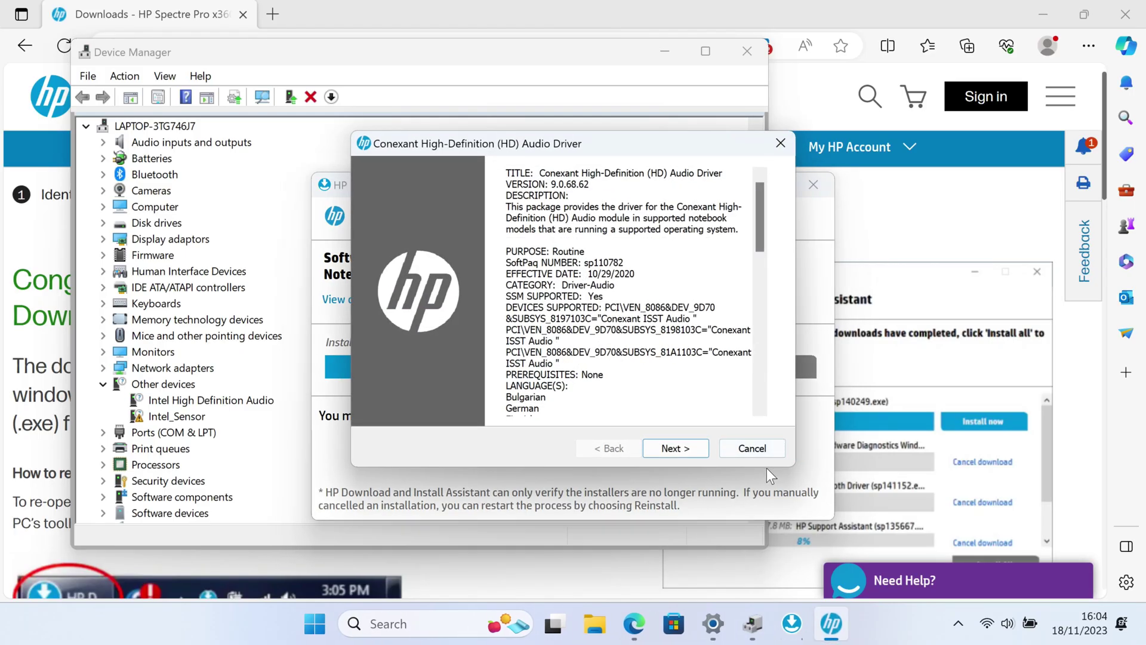
{"action": "left_click", "coordinate": [671, 448]}
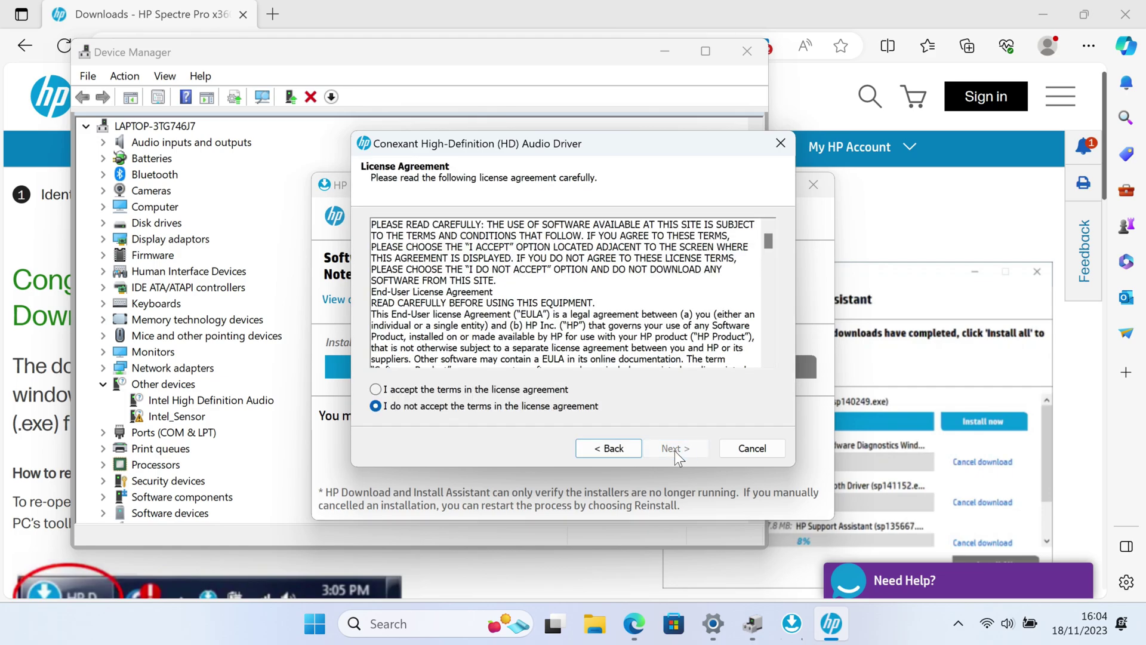
{"action": "left_click", "coordinate": [514, 391]}
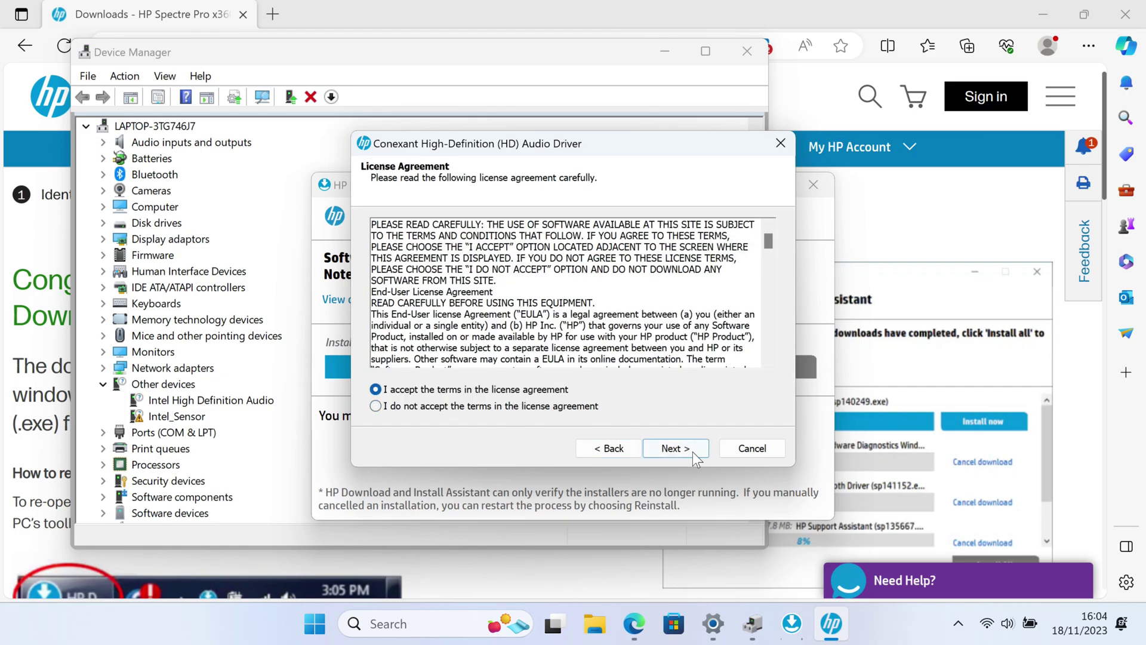
{"action": "left_click", "coordinate": [692, 450]}
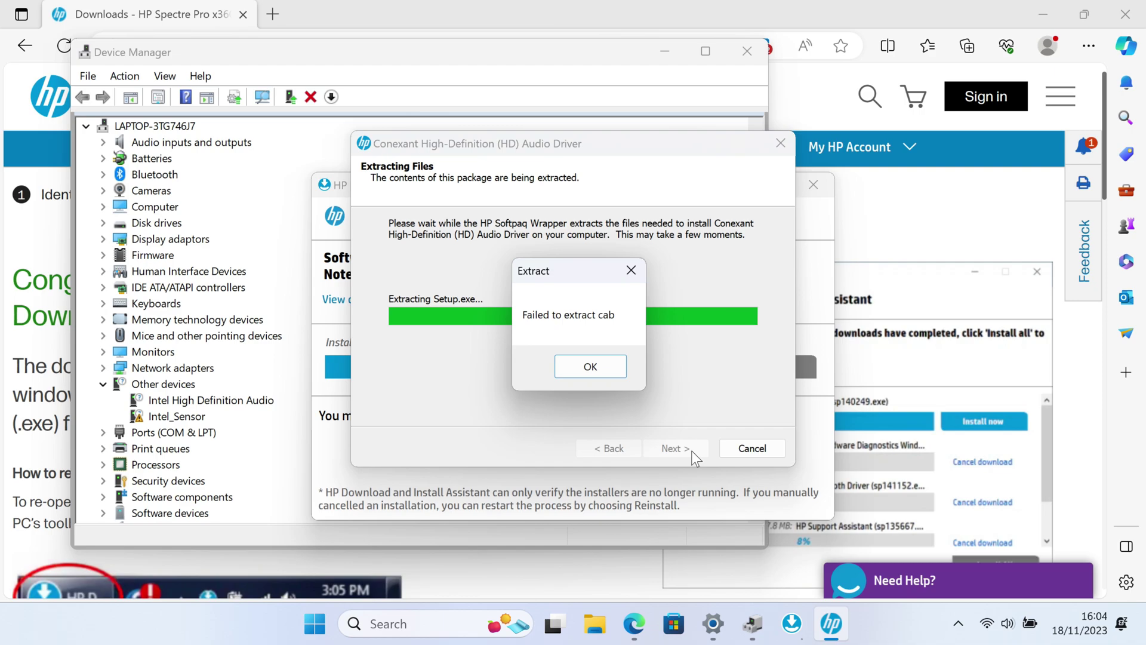
{"action": "left_click", "coordinate": [581, 362]}
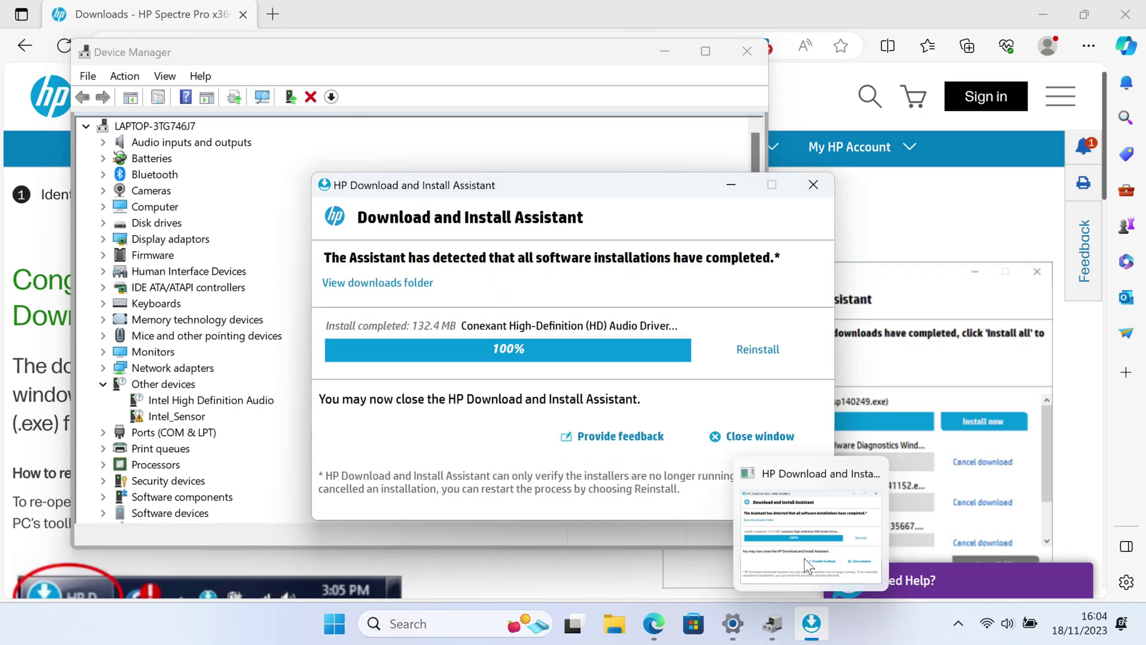
{"action": "left_click", "coordinate": [806, 184]}
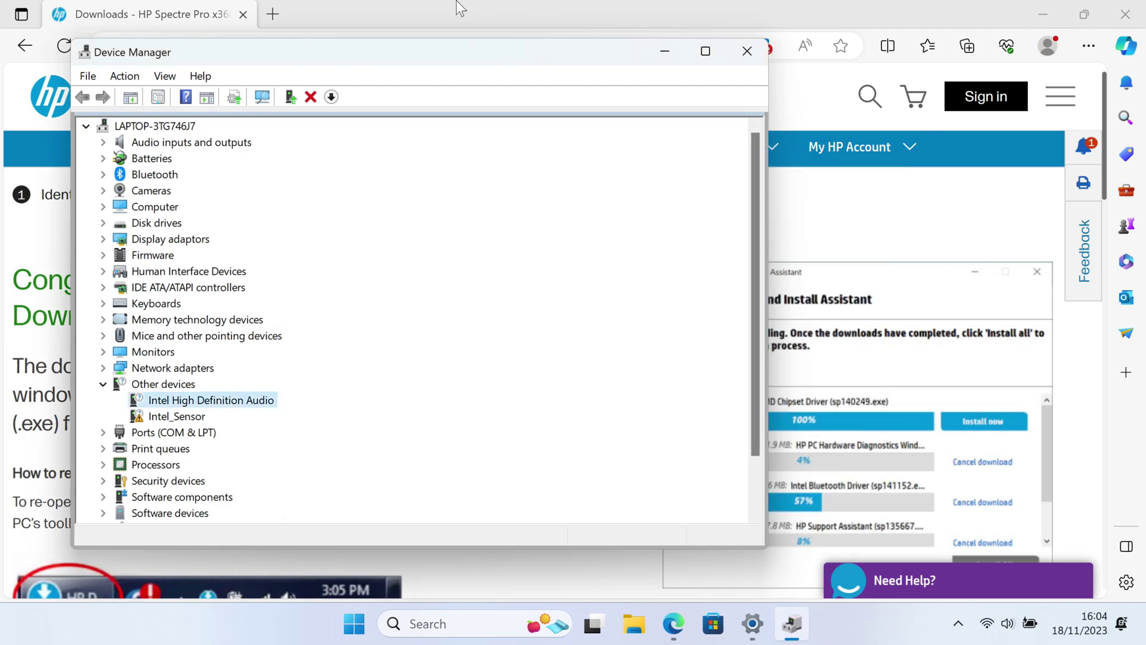
{"action": "left_click", "coordinate": [456, 1]}
- Back on the drivers list, download the Intel Integrated Sensor Solution Driver under Driver-Chipset
{"action": "key", "text": "alt+Left"}
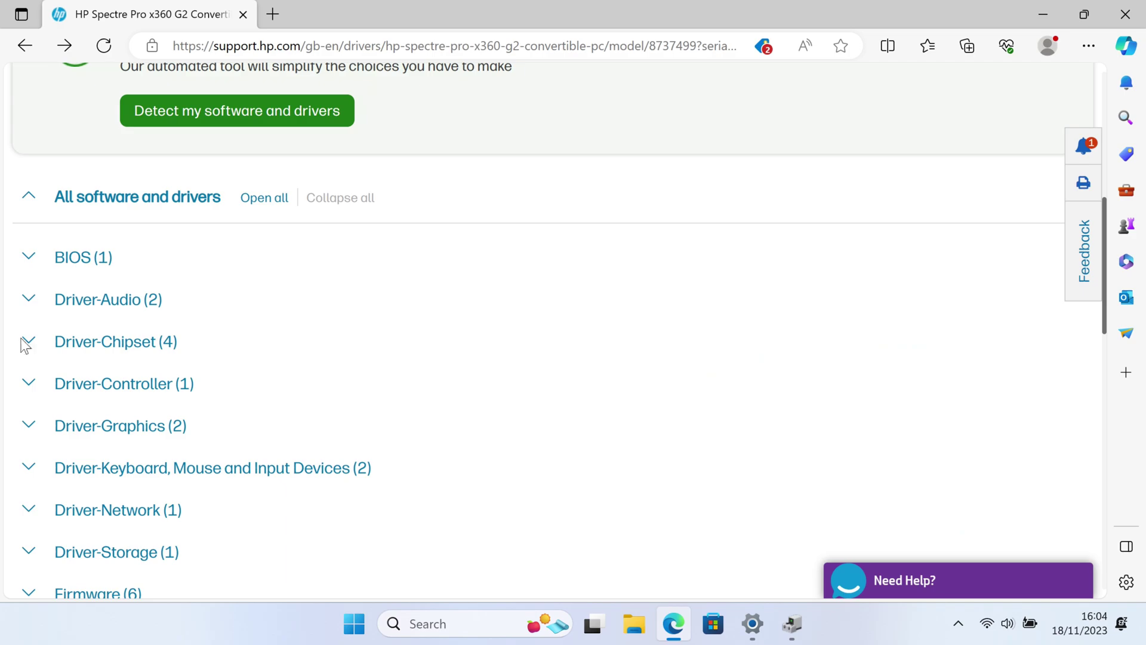
{"action": "left_click", "coordinate": [26, 343]}
{"action": "scroll", "coordinate": [464, 287], "scroll_direction": "down", "scroll_amount": 4}
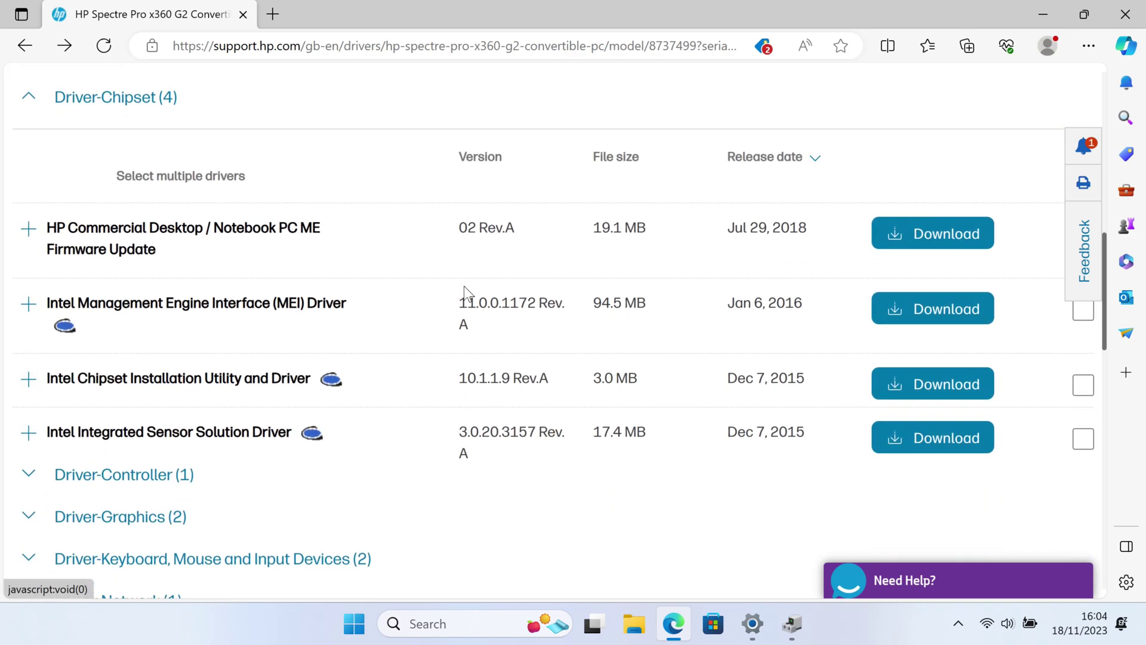
{"action": "scroll", "coordinate": [464, 285], "scroll_direction": "down", "scroll_amount": 1}
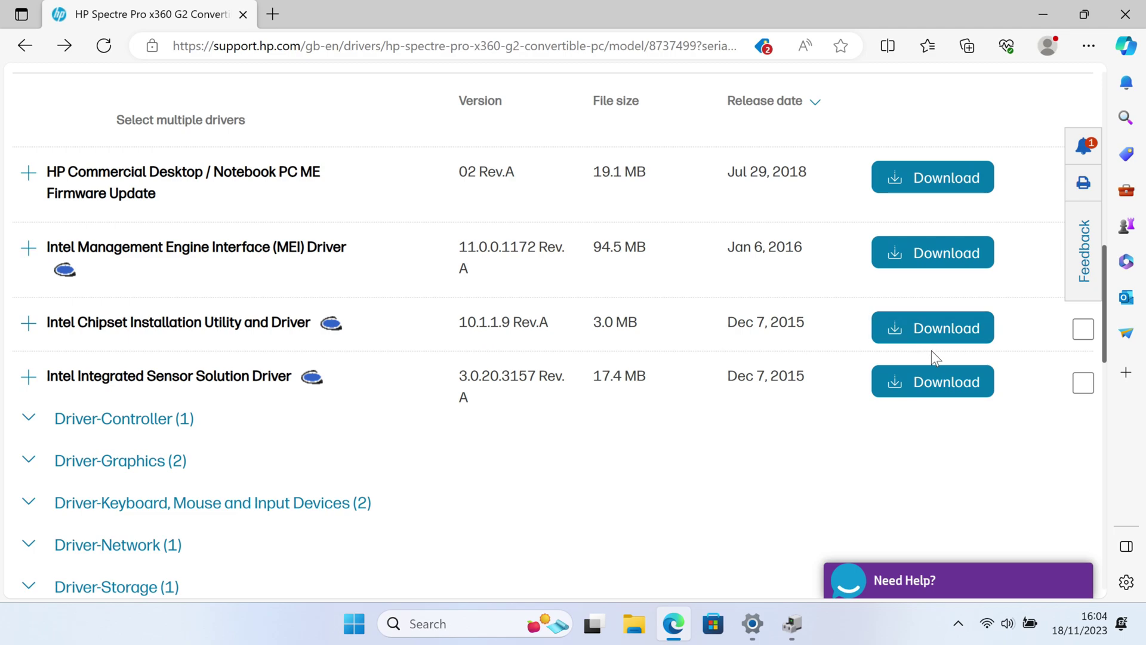
{"action": "left_click", "coordinate": [933, 383]}
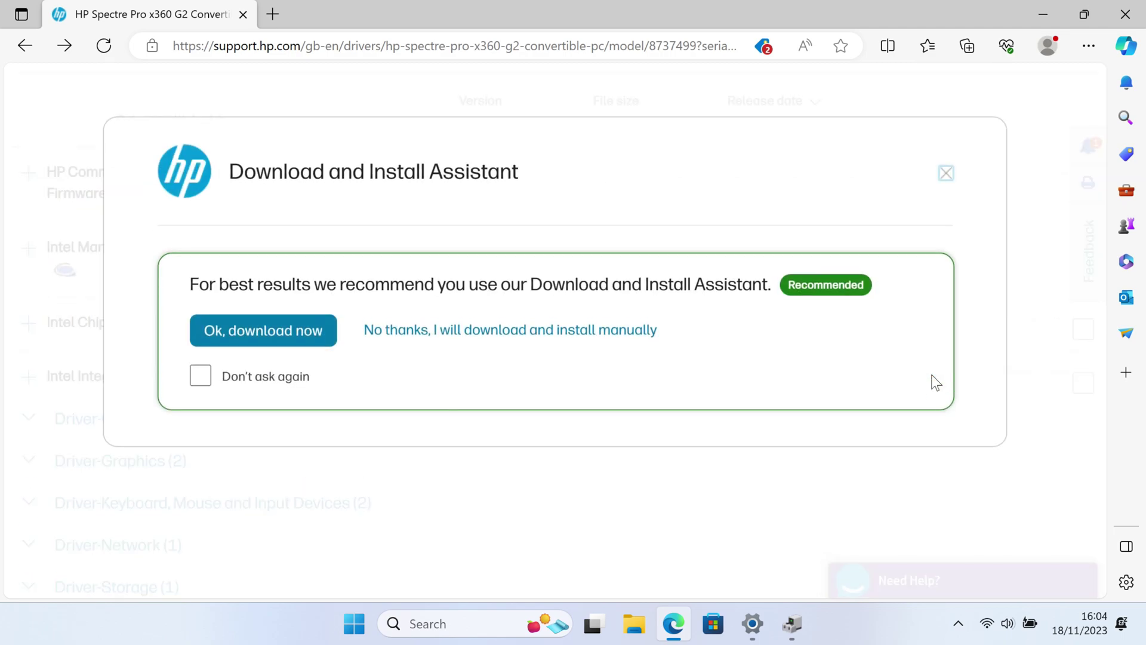
{"action": "left_click", "coordinate": [250, 332]}
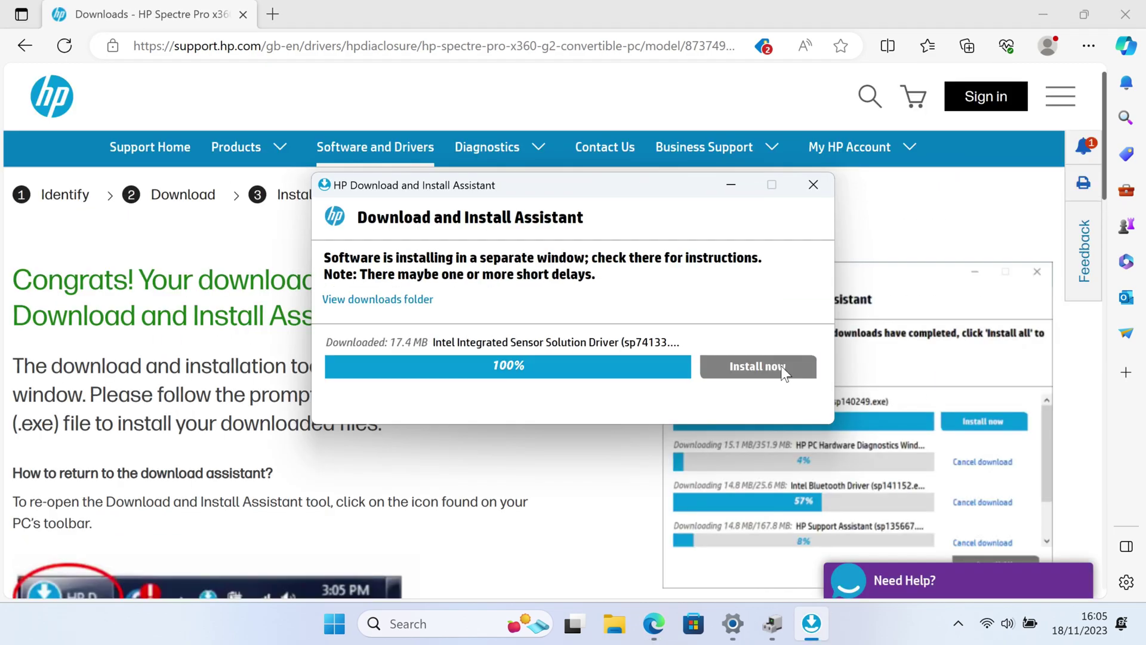
- Launch the sensor driver installer and accept its licence agreement
{"action": "left_click", "coordinate": [761, 367]}
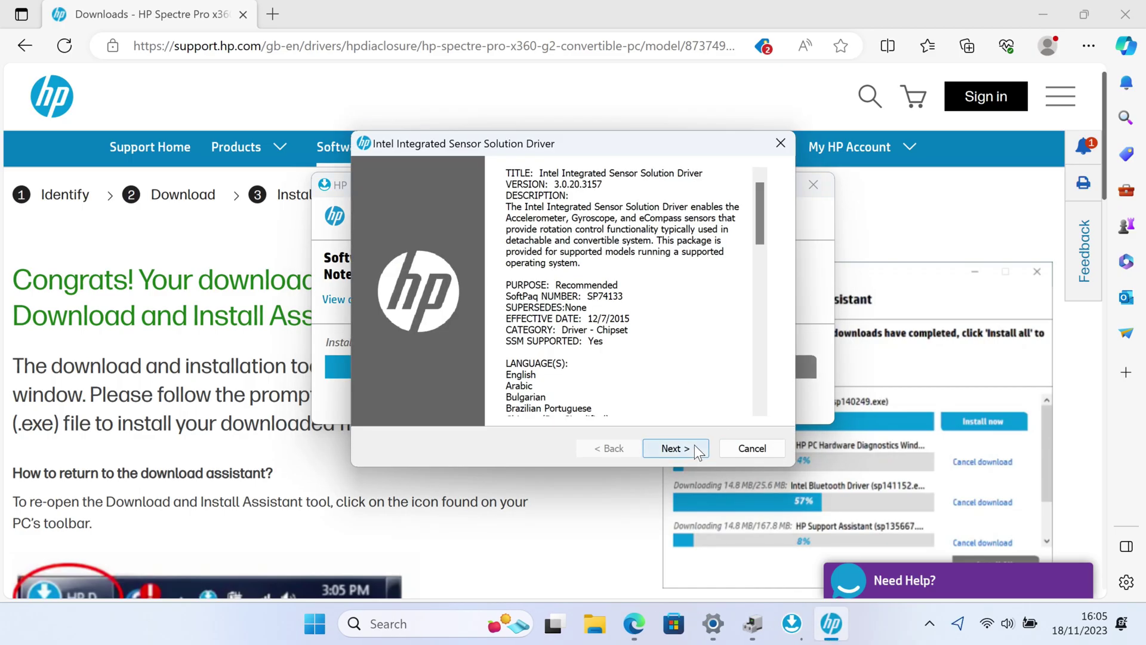
{"action": "left_click", "coordinate": [694, 445]}
{"action": "left_click", "coordinate": [567, 394]}
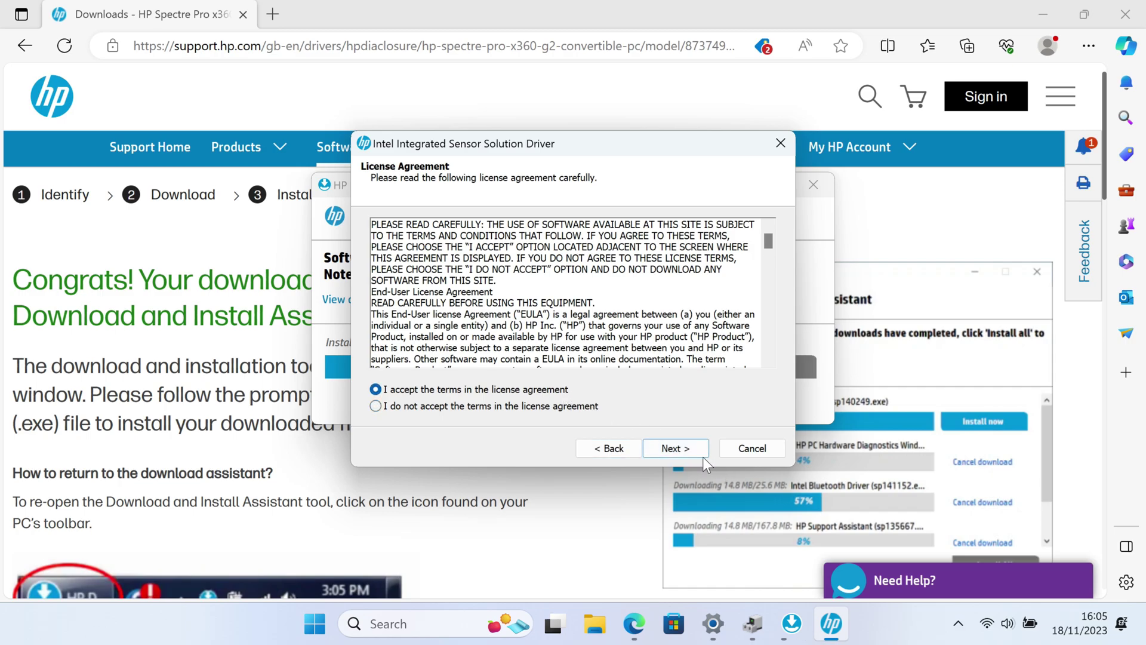
{"action": "left_click", "coordinate": [694, 449]}
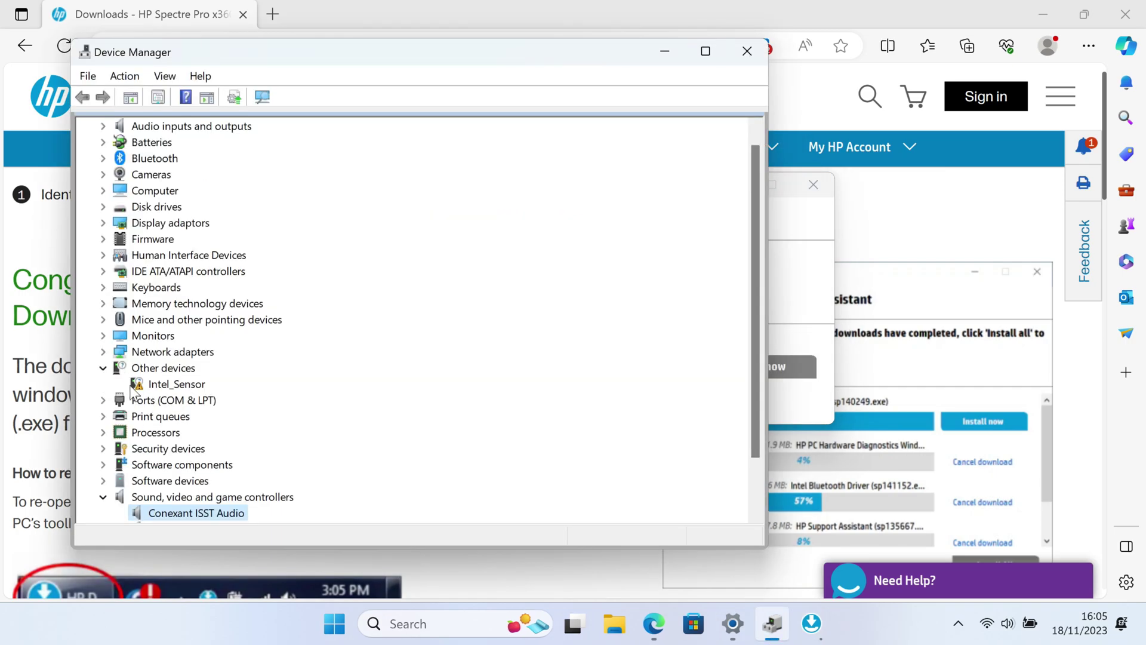
- Complete the Intel Integrated Sensor Solution install and verify the new Sensors category in Device Manager
{"action": "scroll", "coordinate": [358, 357], "scroll_direction": "down", "scroll_amount": 2}
{"action": "scroll", "coordinate": [358, 357], "scroll_direction": "up", "scroll_amount": 2}
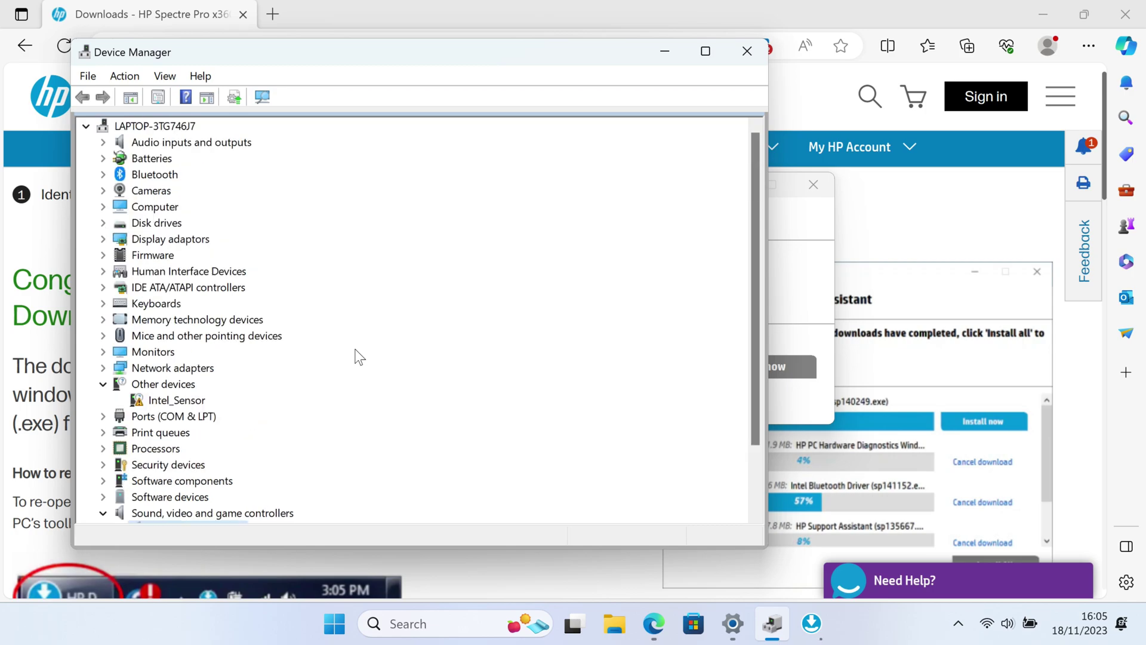
{"action": "scroll", "coordinate": [121, 397], "scroll_direction": "down", "scroll_amount": 2}
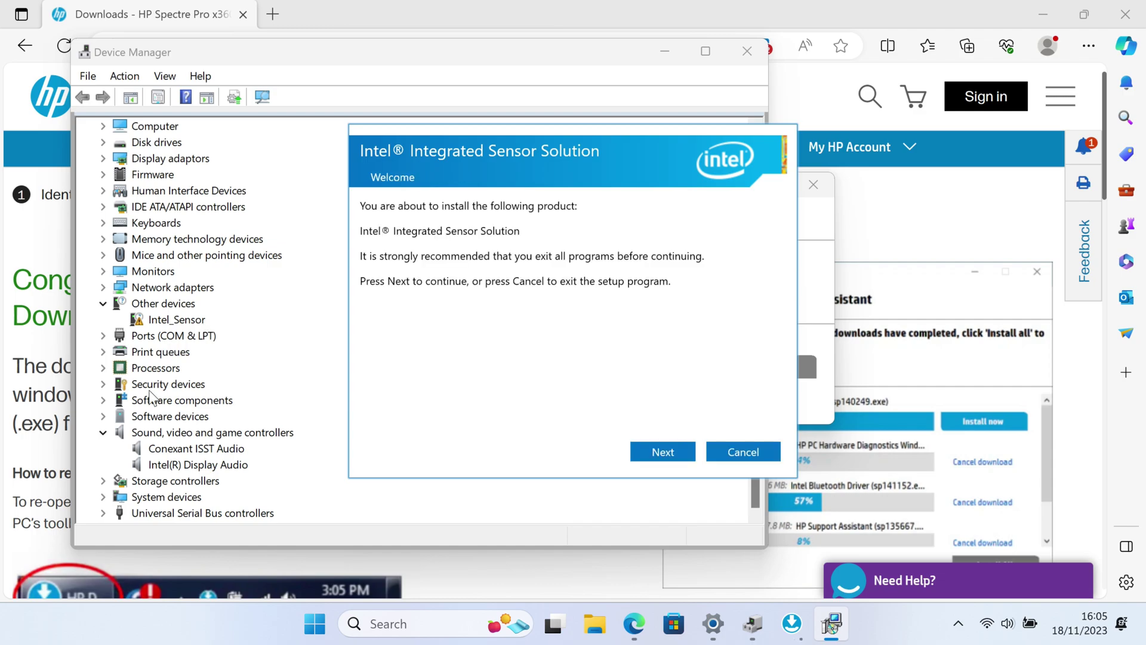
{"action": "left_click", "coordinate": [643, 452]}
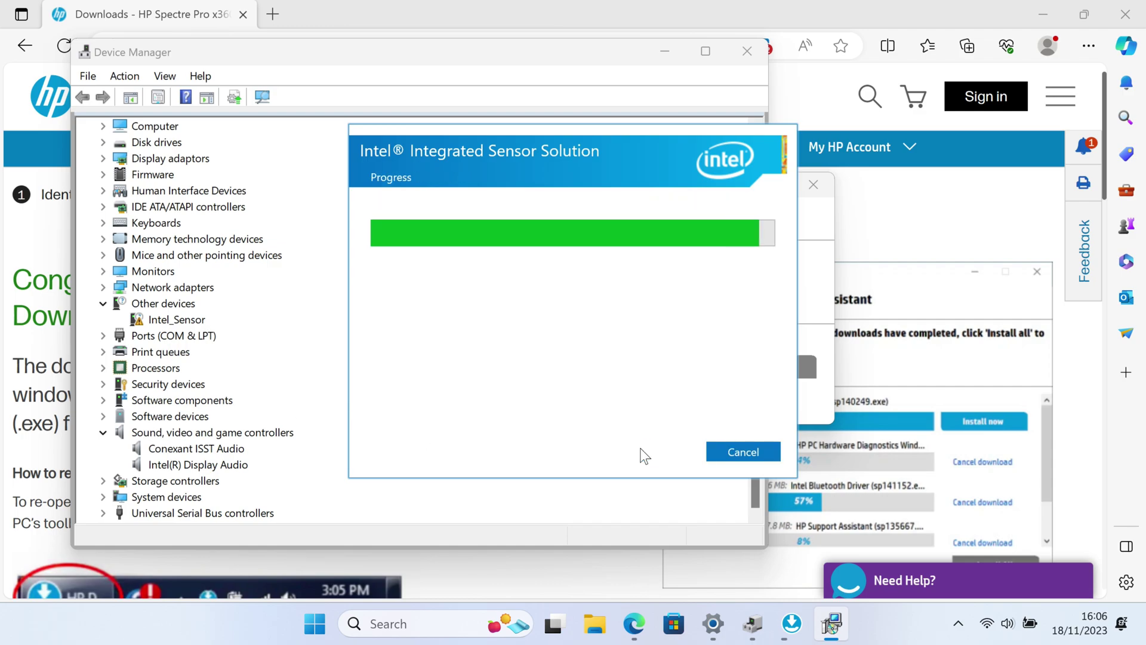
{"action": "left_click_drag", "start_coordinate": [627, 132], "coordinate": [601, 112]}
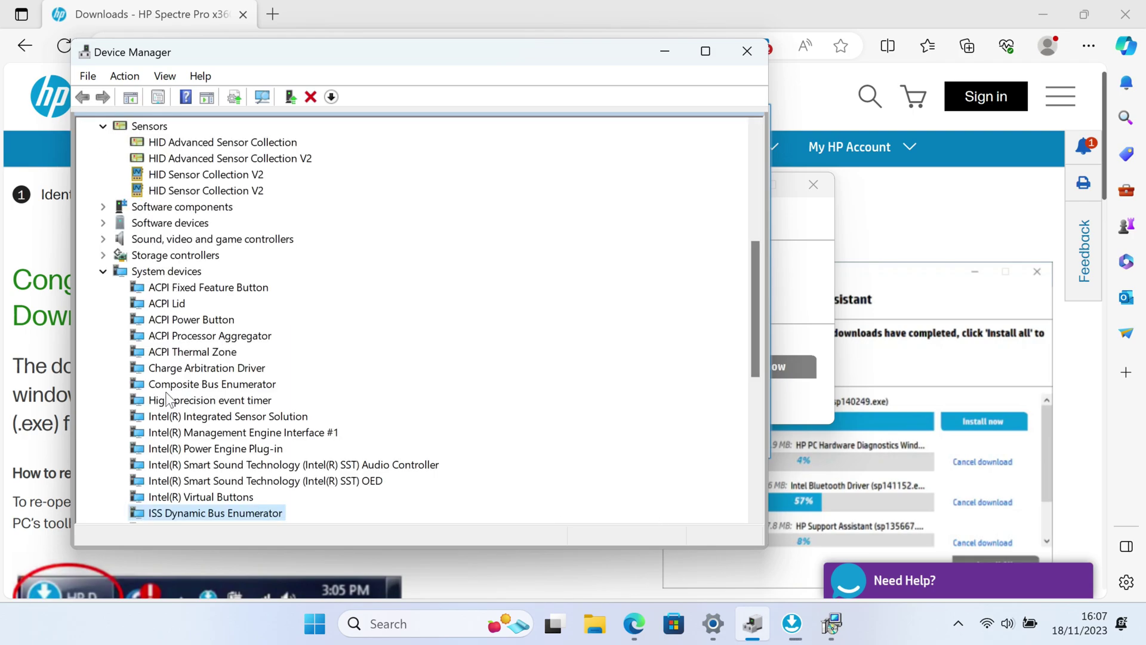
{"action": "scroll", "coordinate": [232, 395], "scroll_direction": "down", "scroll_amount": 8}
{"action": "scroll", "coordinate": [232, 395], "scroll_direction": "up", "scroll_amount": 9}
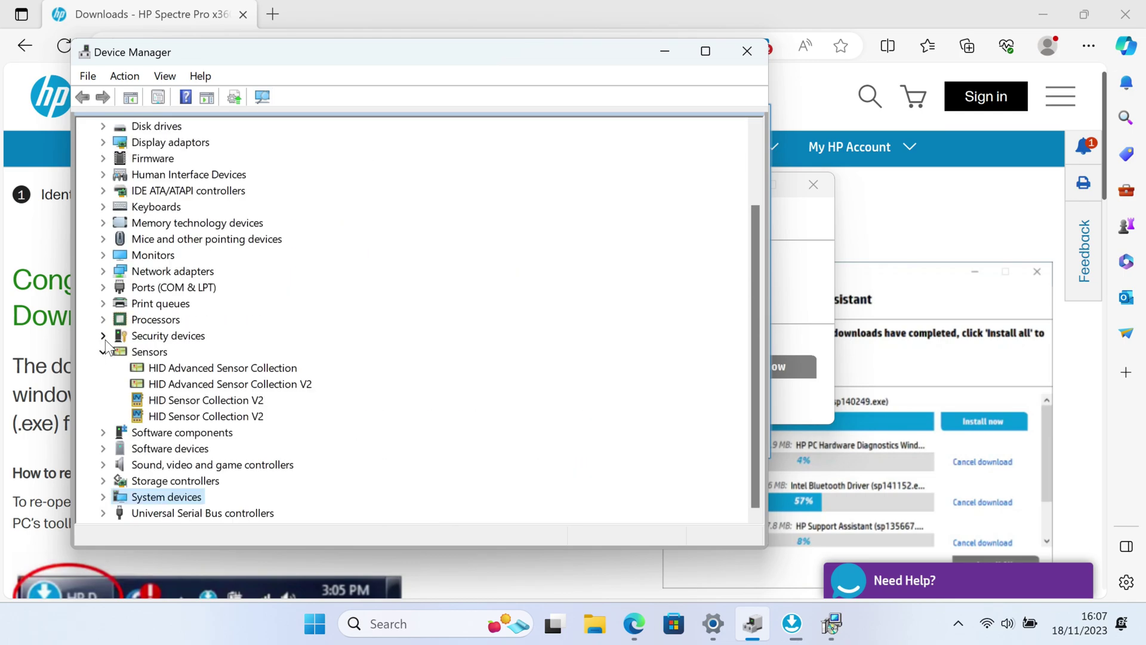
{"action": "left_click", "coordinate": [106, 351]}
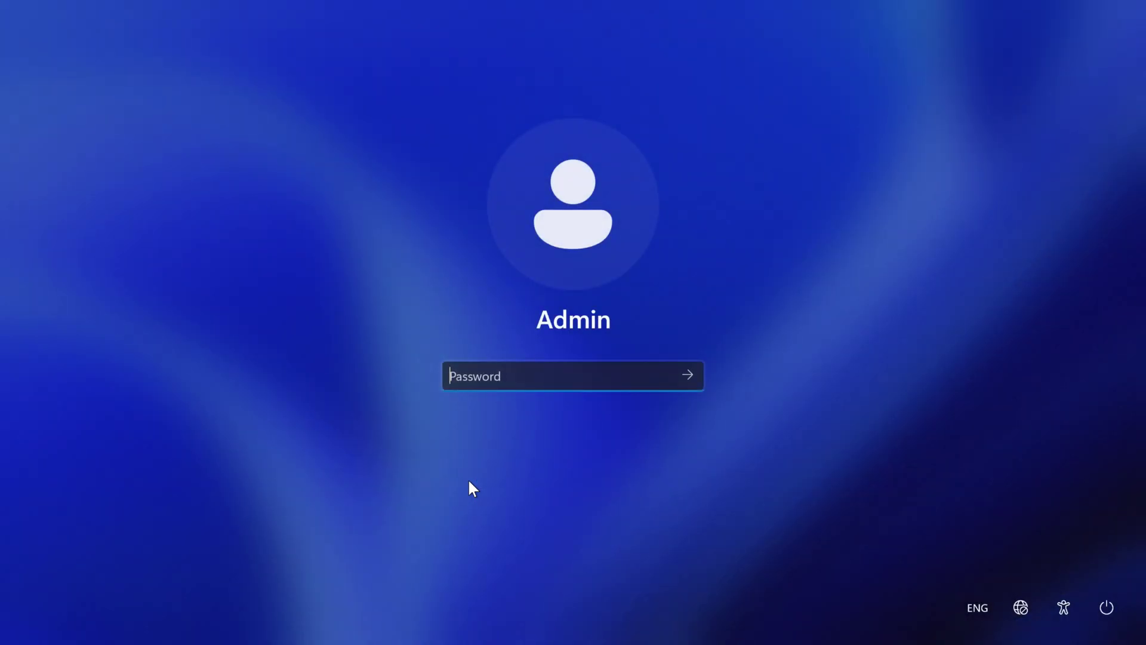
- Sign back in with the account password after the restart
{"action": "type", "text": "1234"}
{"action": "key", "text": "Return"}
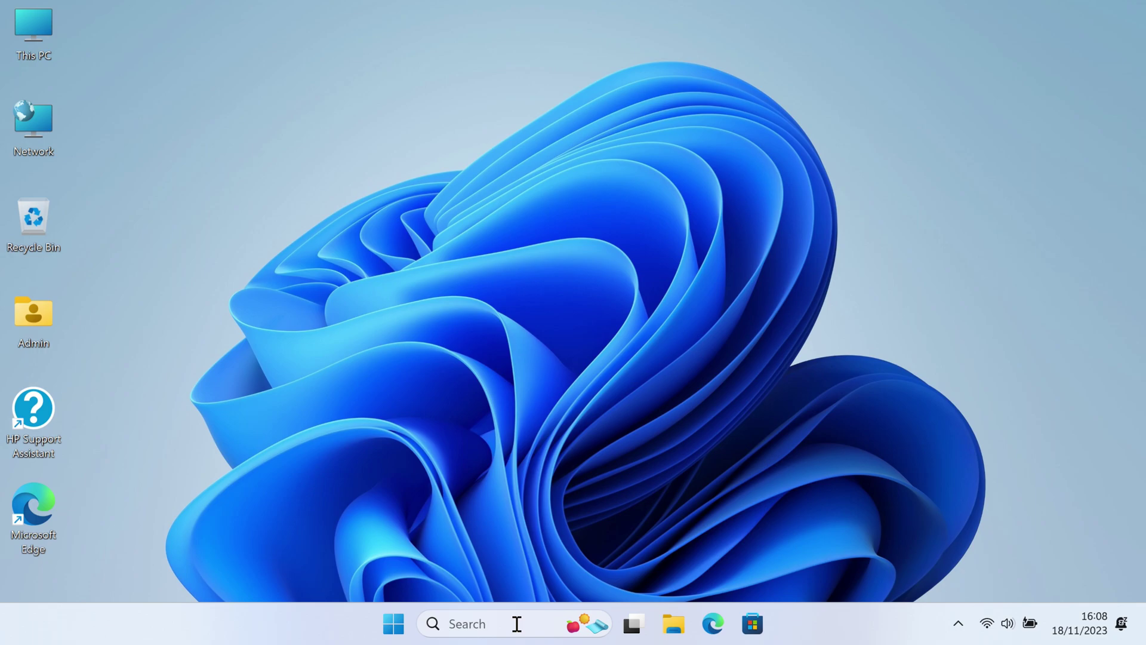
{"action": "left_click", "coordinate": [517, 623]}
- Open Windows Update from search and run Check for updates
{"action": "type", "text": "windows "}
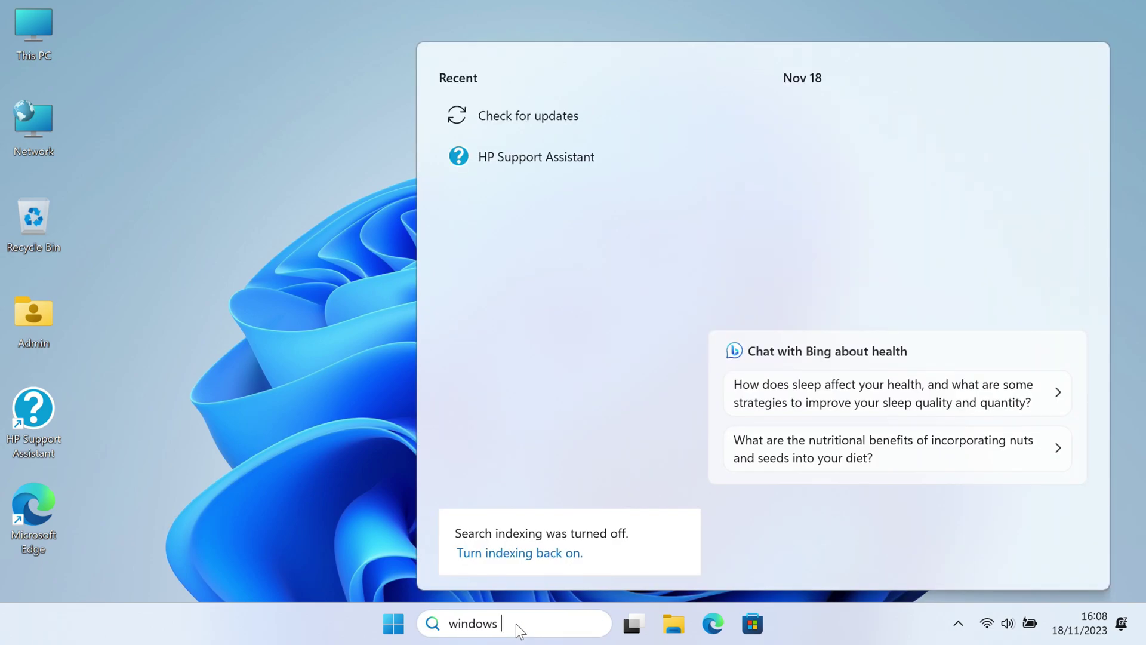
{"action": "type", "text": "update"}
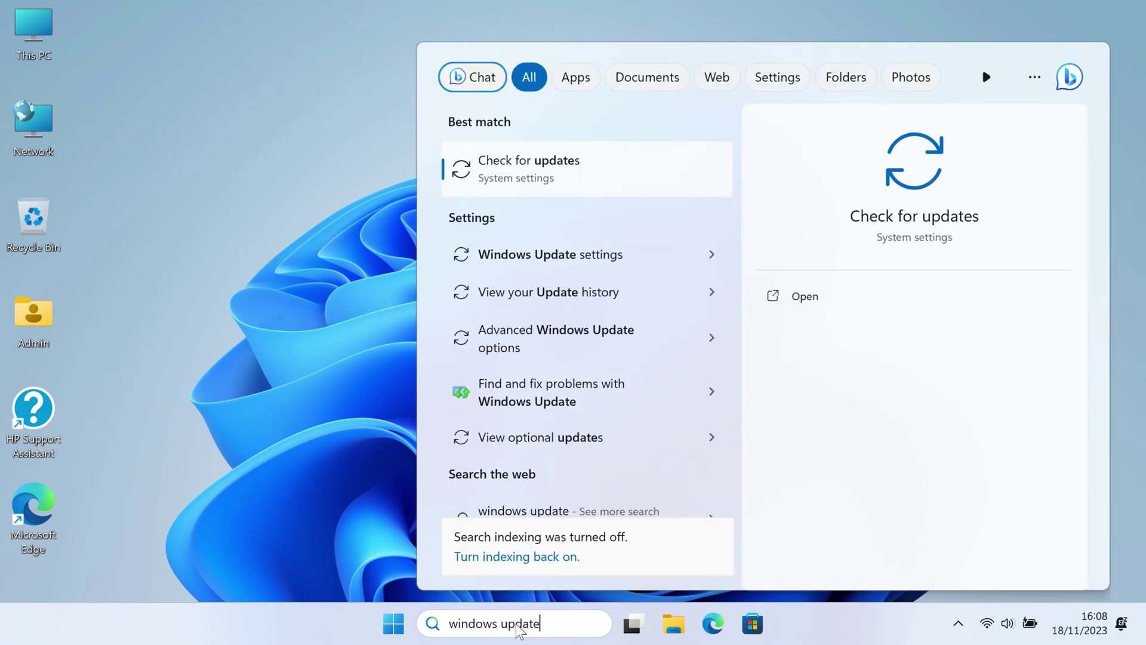
{"action": "key", "text": "Return"}
{"action": "left_click", "coordinate": [1027, 149]}
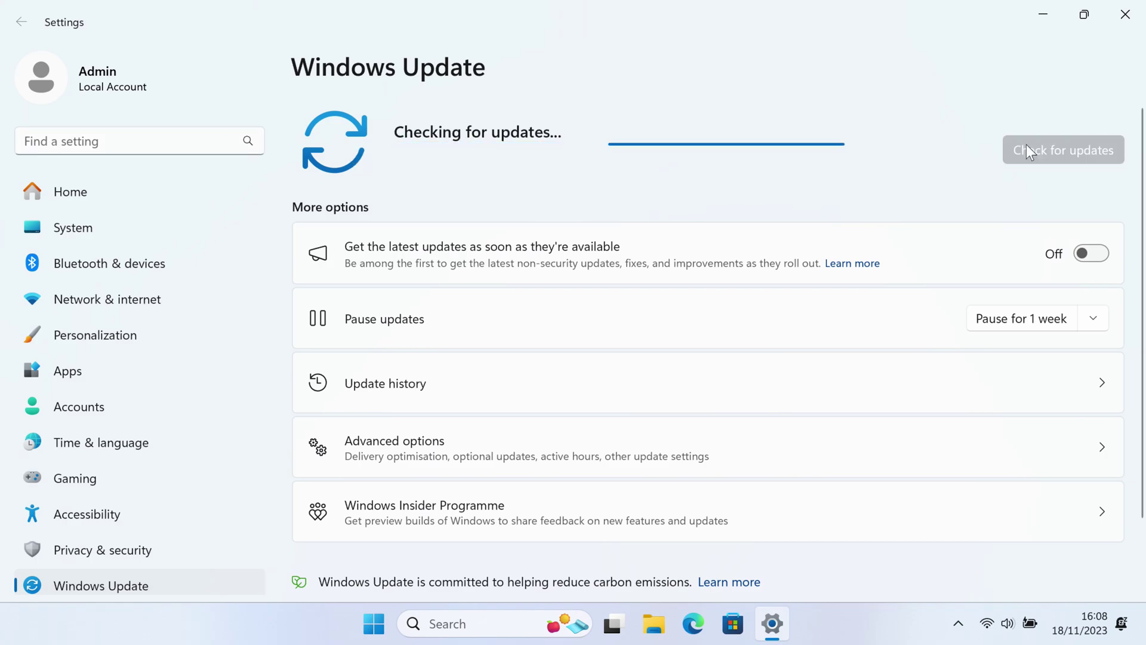